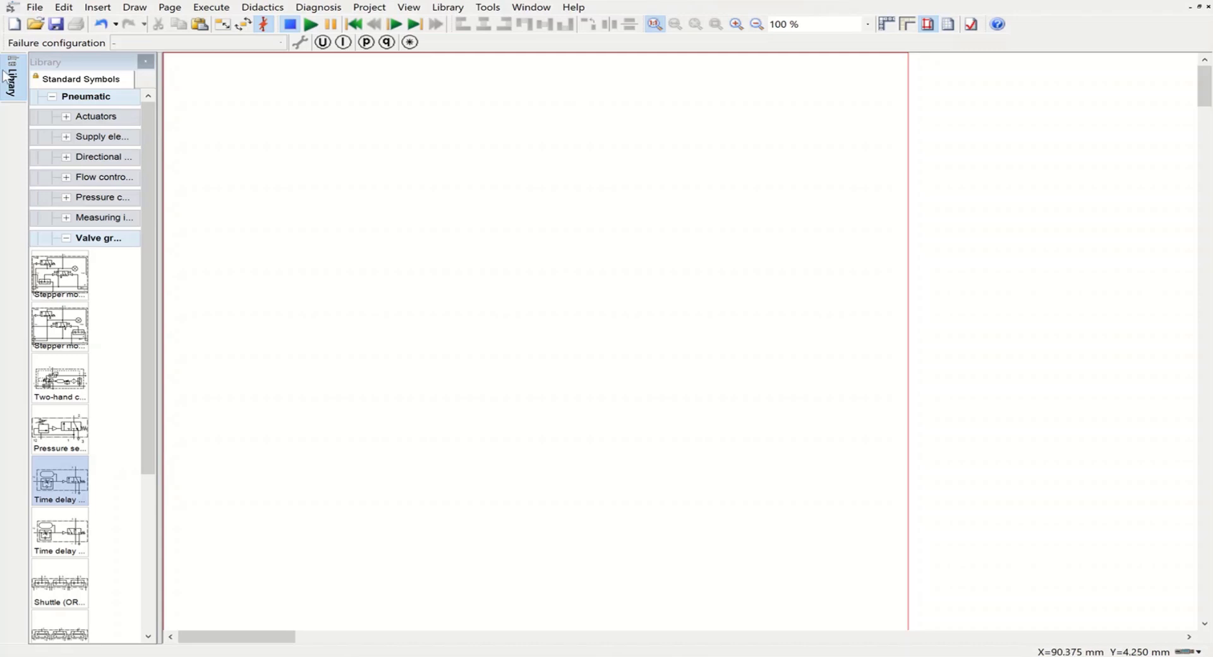
# Step: Place a double acting cylinder from the pneumatic actuators near the upper middle of the drawing page
pyautogui.click(68, 242)
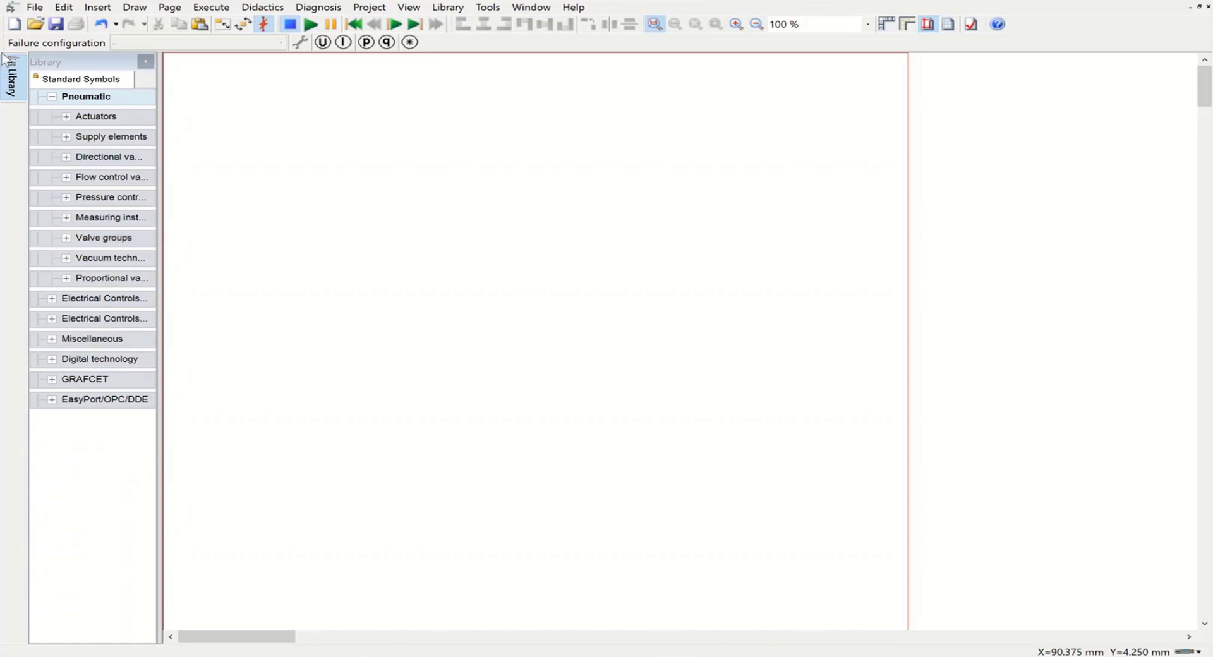
pyautogui.click(67, 117)
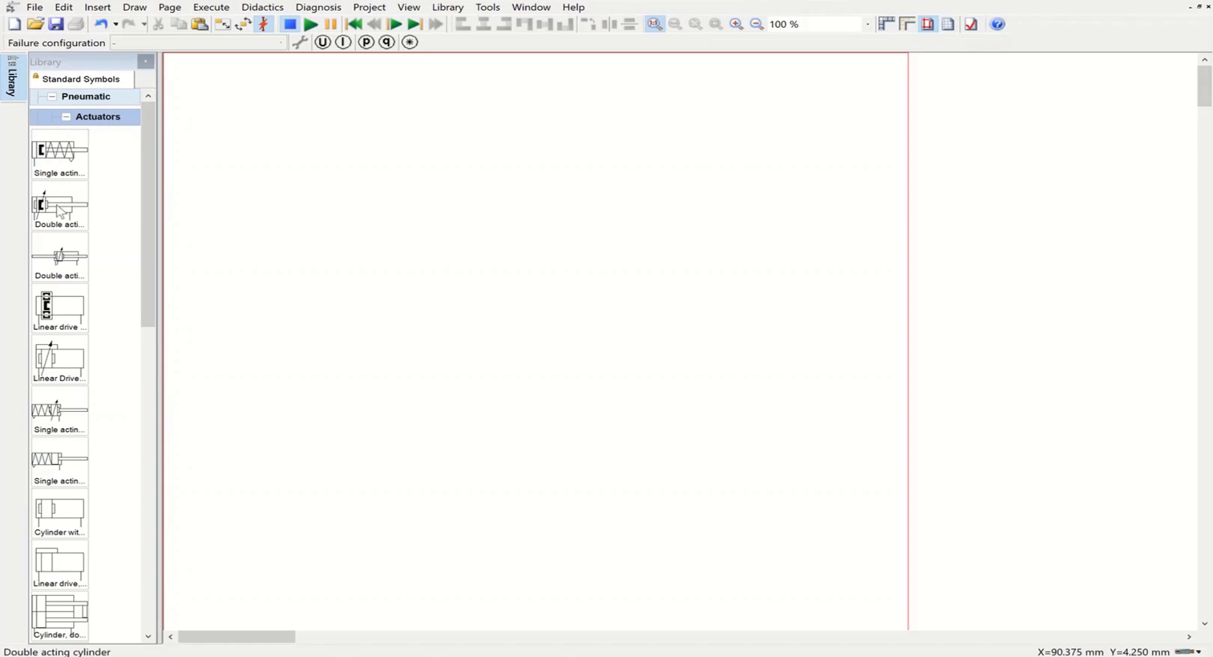
pyautogui.moveTo(60, 212); pyautogui.dragTo(462, 104)
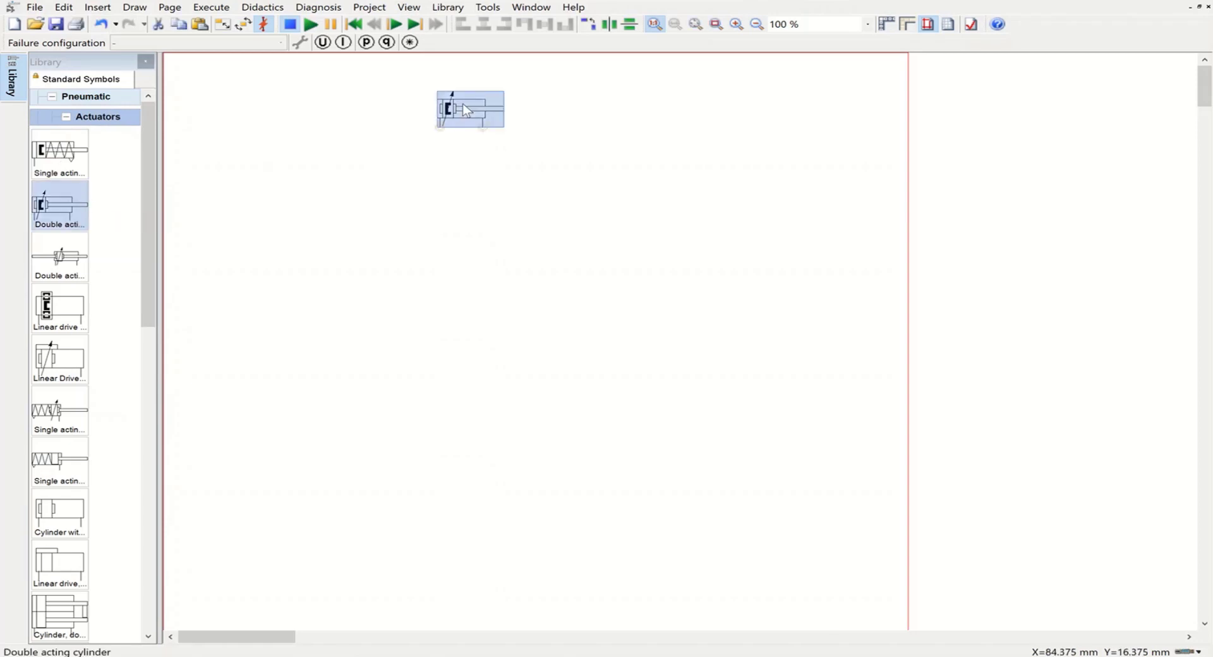
# Step: Place a compressed air supply and a simplified air service unit from the supply elements in the page's lower left area
pyautogui.click(66, 116)
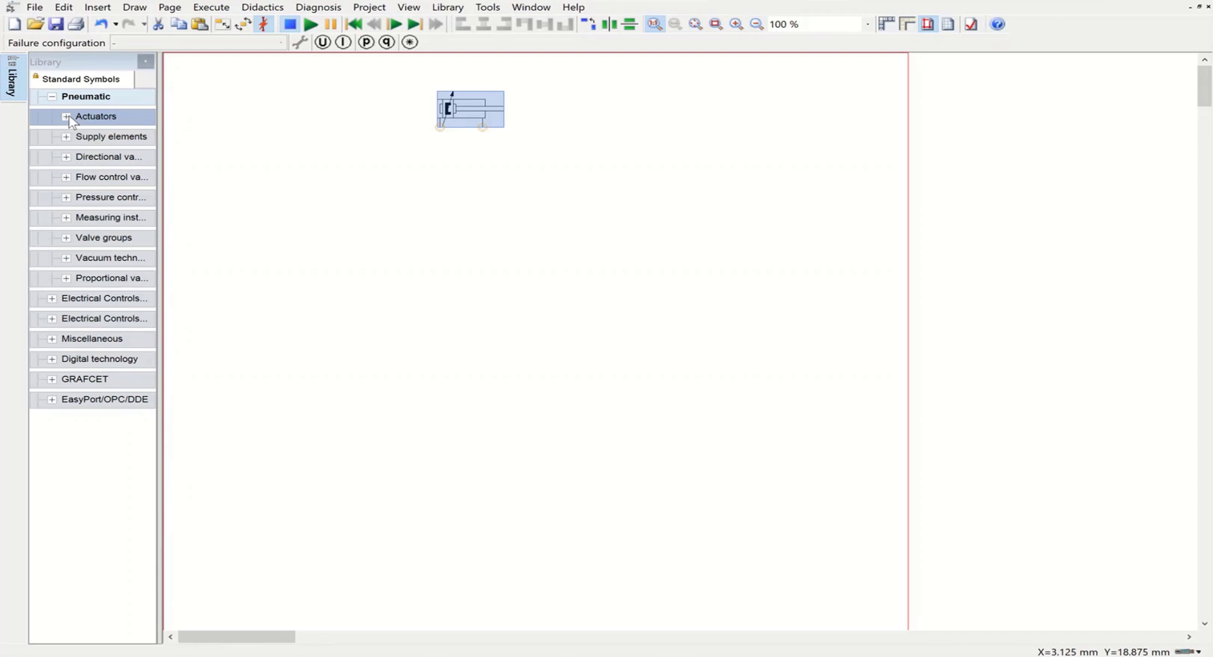
pyautogui.doubleClick(71, 137)
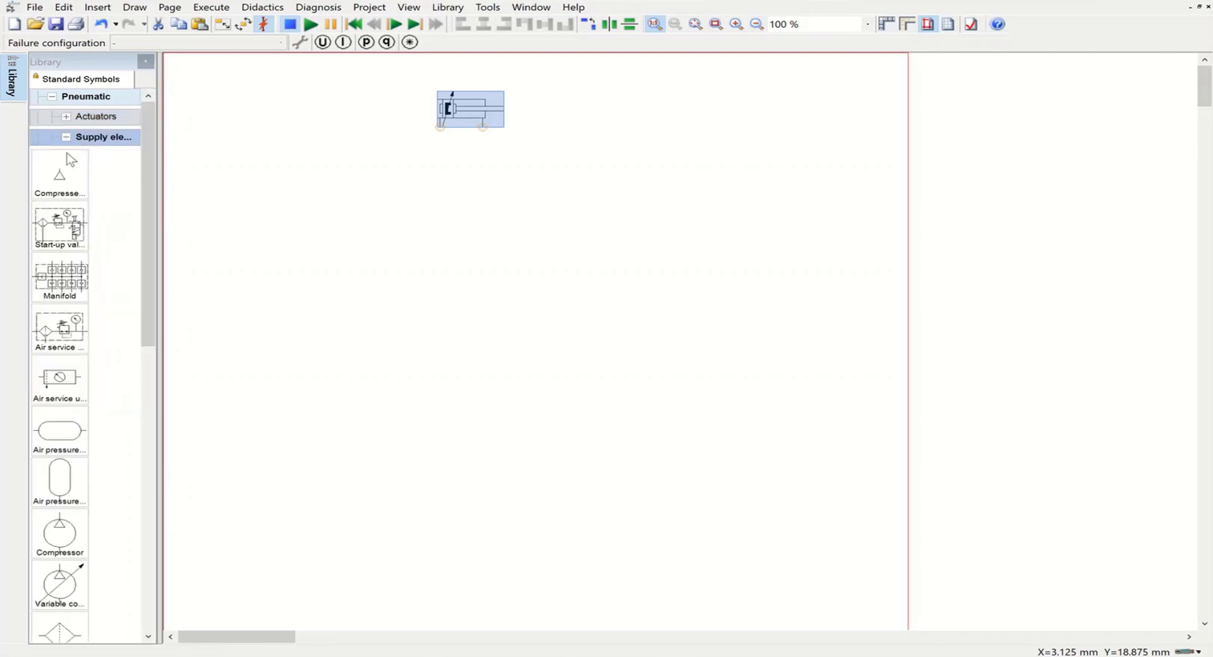
pyautogui.moveTo(63, 162); pyautogui.dragTo(222, 534)
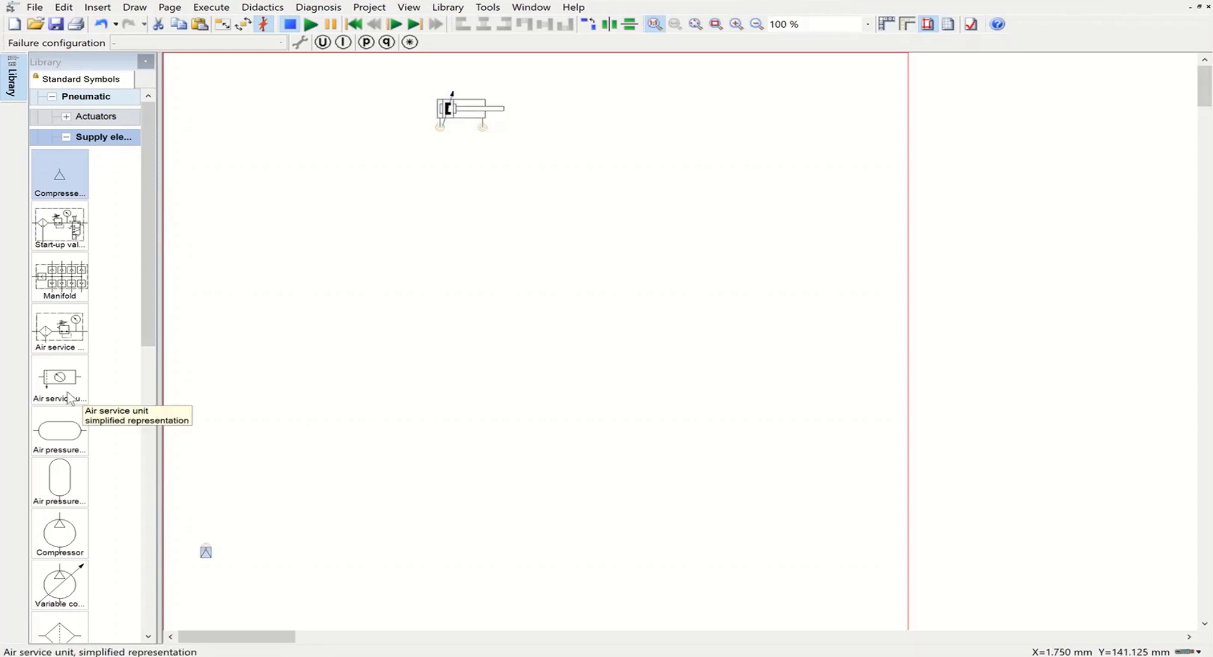
pyautogui.moveTo(69, 398); pyautogui.dragTo(295, 520)
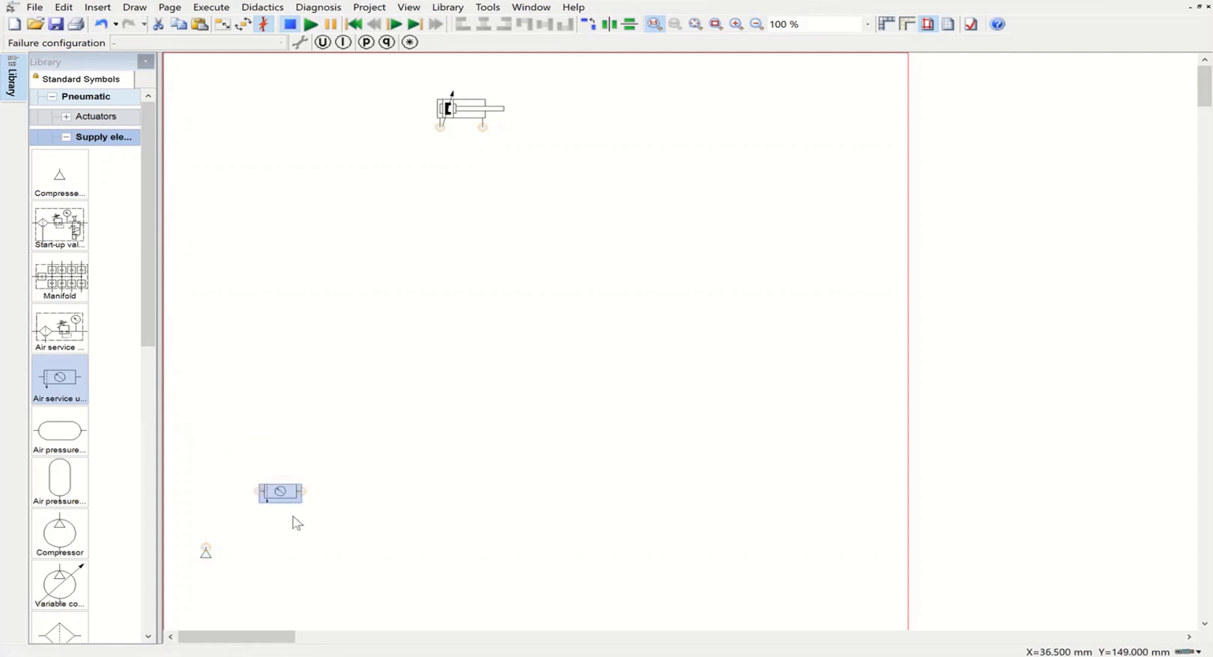
# Step: Add a manifold right of the air service unit, and shift both components further down the page
pyautogui.moveTo(60, 278); pyautogui.dragTo(425, 406)
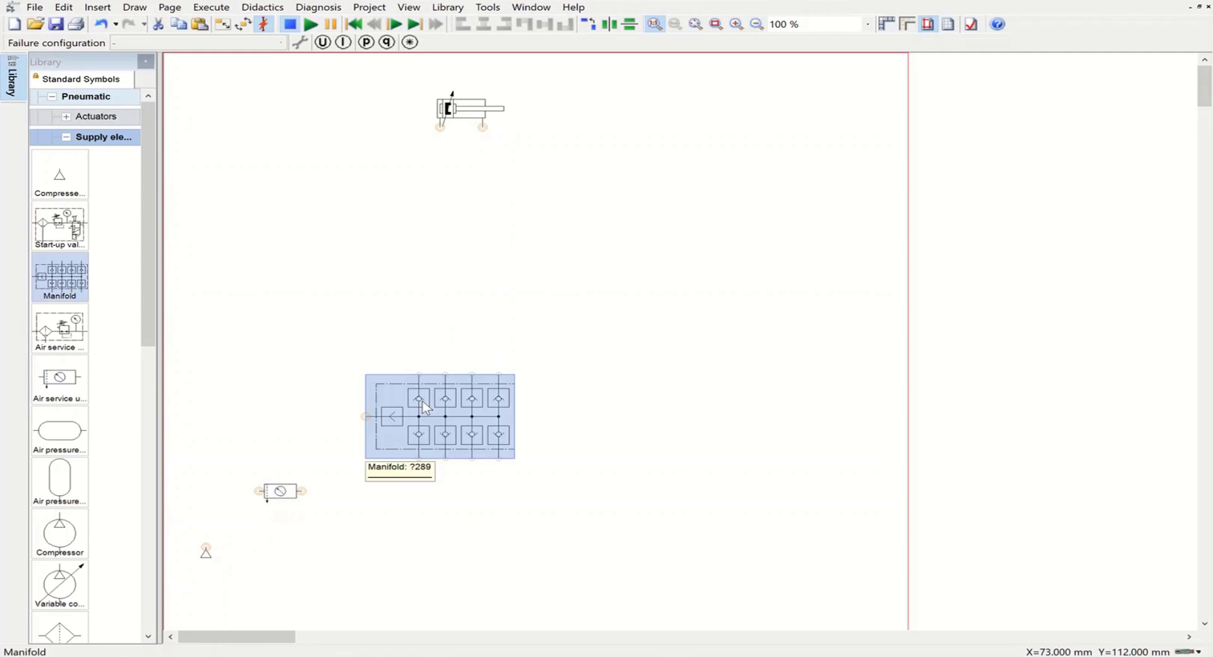
pyautogui.moveTo(425, 406); pyautogui.dragTo(441, 476)
pyautogui.moveTo(281, 490); pyautogui.dragTo(291, 530)
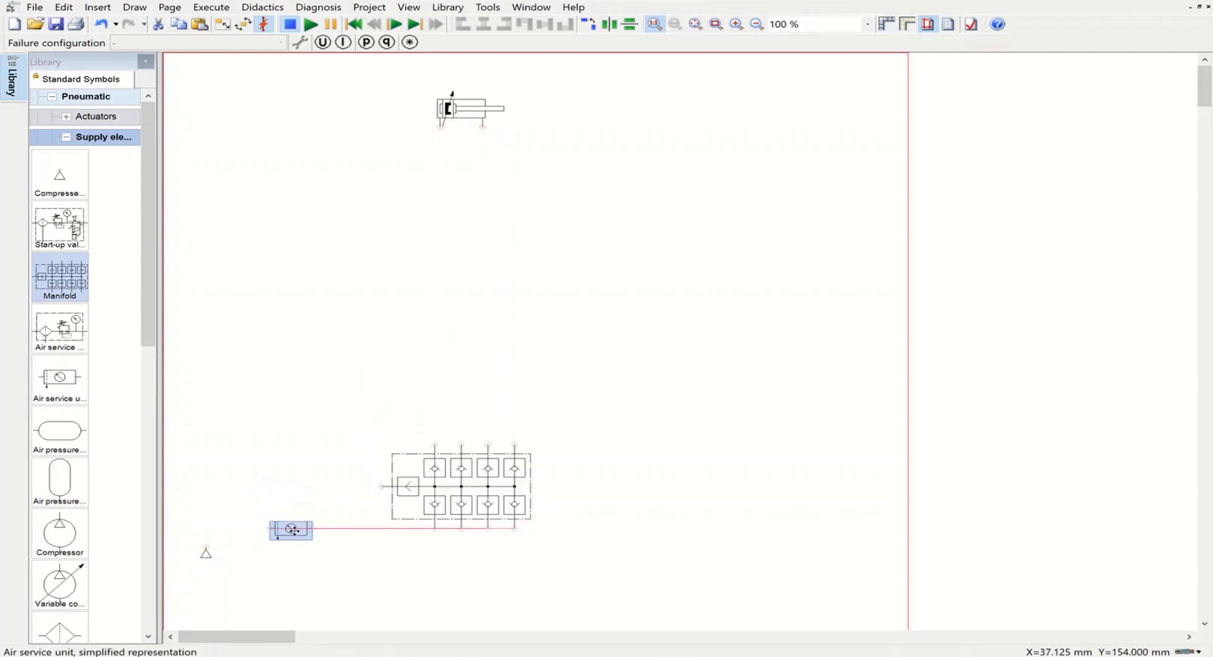
# Step: Lower the compressed air supply, and connect it through the air service unit to the manifold's inlet
pyautogui.moveTo(206, 554); pyautogui.dragTo(267, 528)
pyautogui.click(212, 558)
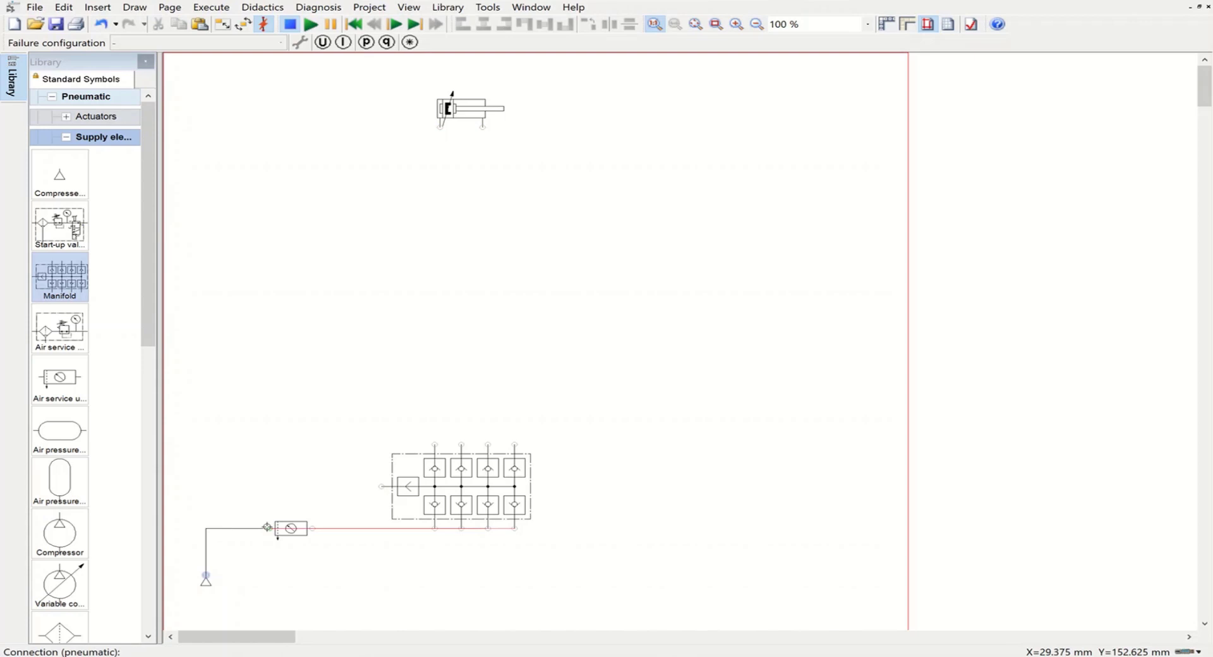
pyautogui.moveTo(313, 529); pyautogui.dragTo(381, 486)
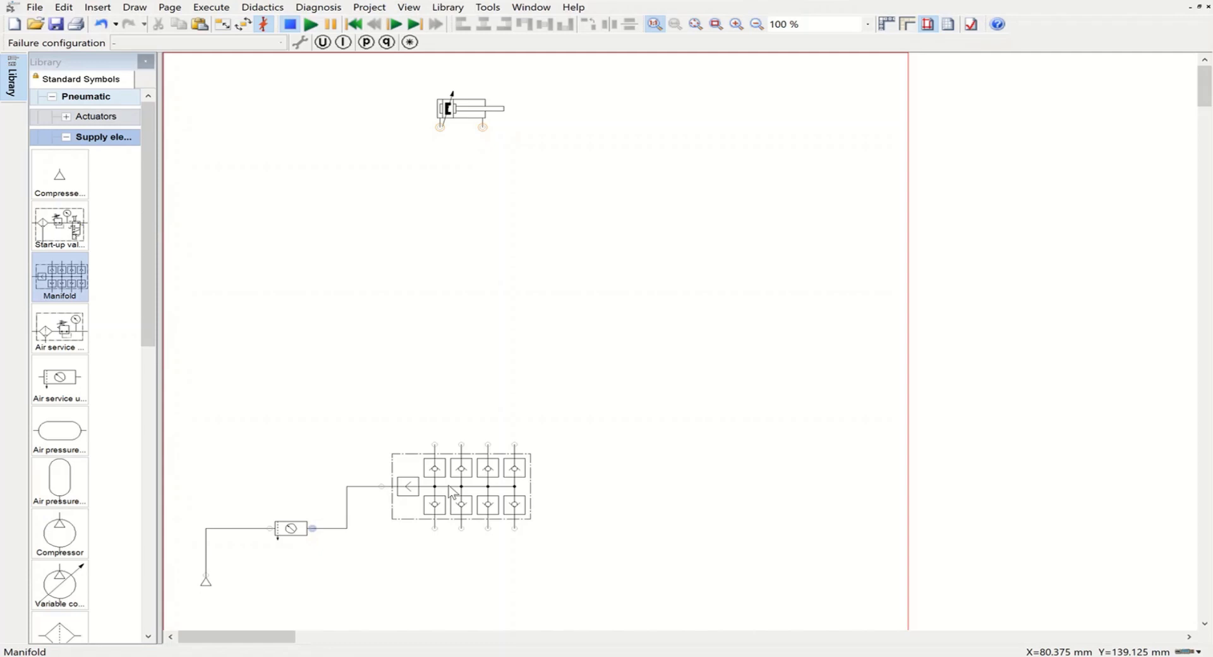
# Step: Place two configurable 3/n way valves side by side above the air service unit
pyautogui.click(67, 138)
pyautogui.click(65, 158)
pyautogui.click(65, 158)
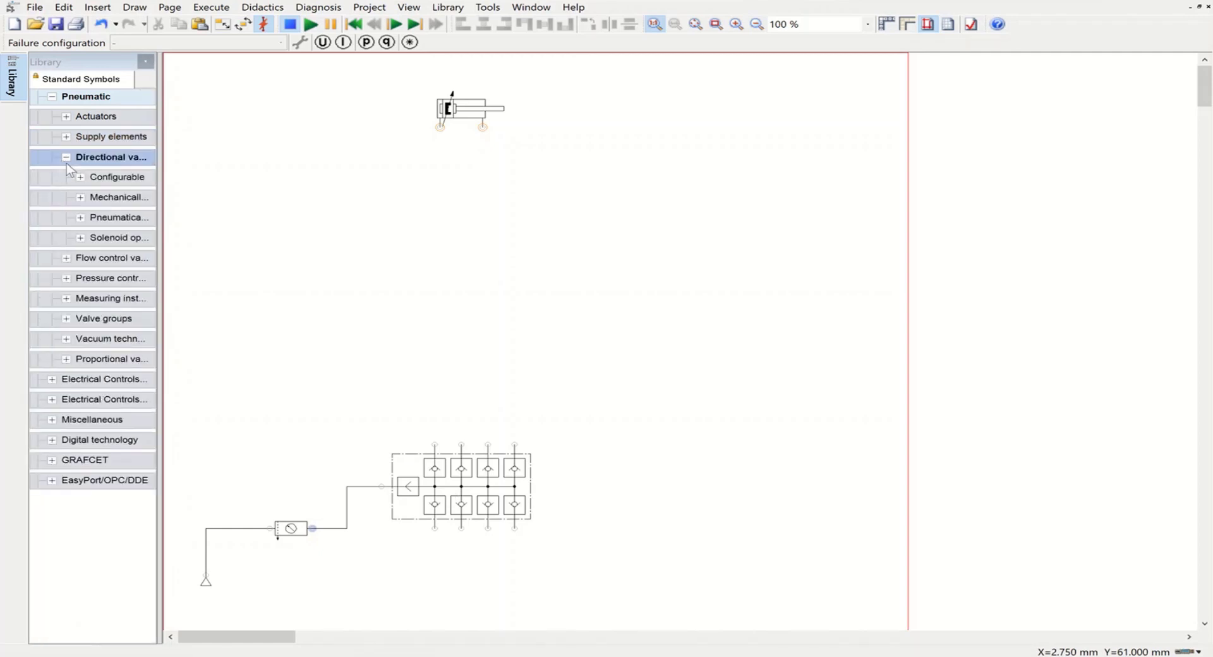
pyautogui.click(80, 177)
pyautogui.moveTo(60, 268); pyautogui.dragTo(230, 384)
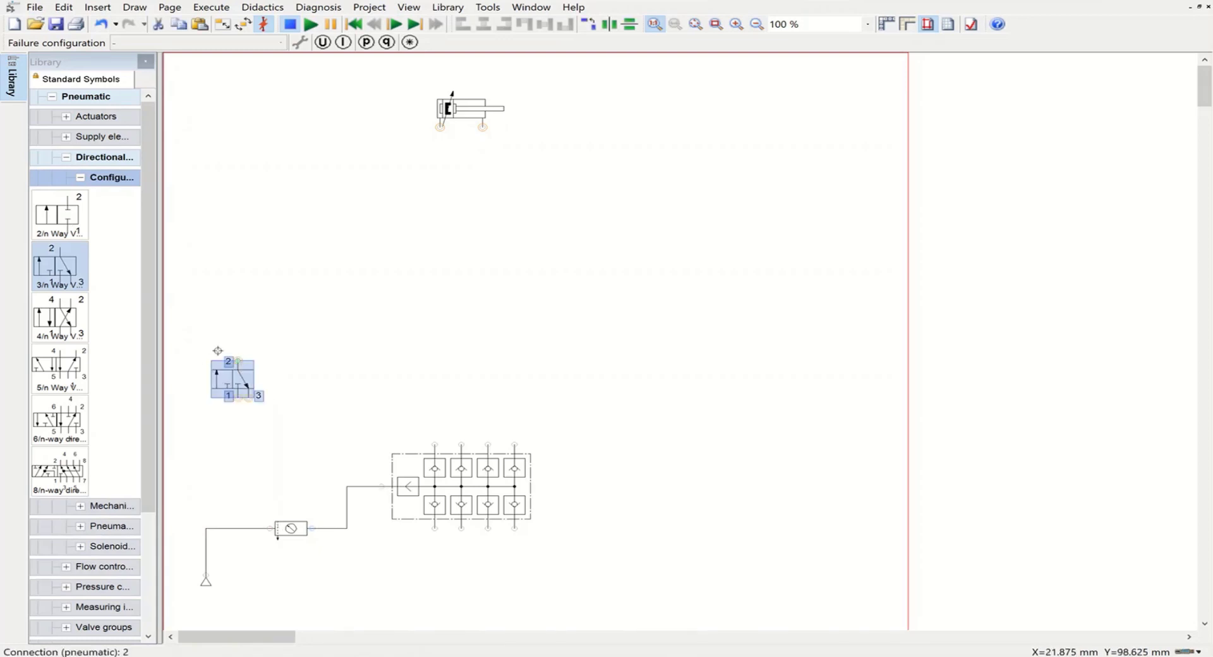
pyautogui.moveTo(65, 269); pyautogui.dragTo(341, 377)
pyautogui.click(464, 379)
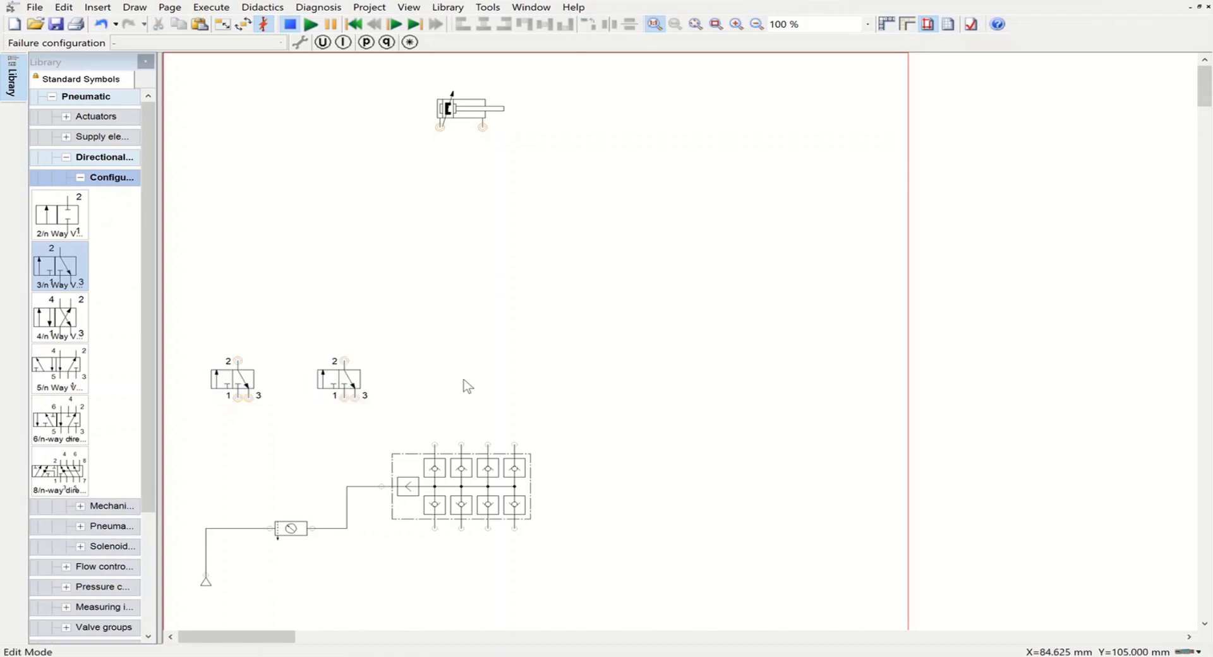
# Step: Configure the left 3/n way valve with a manual push-button as left actuation and a spring return on its right side
pyautogui.click(218, 374)
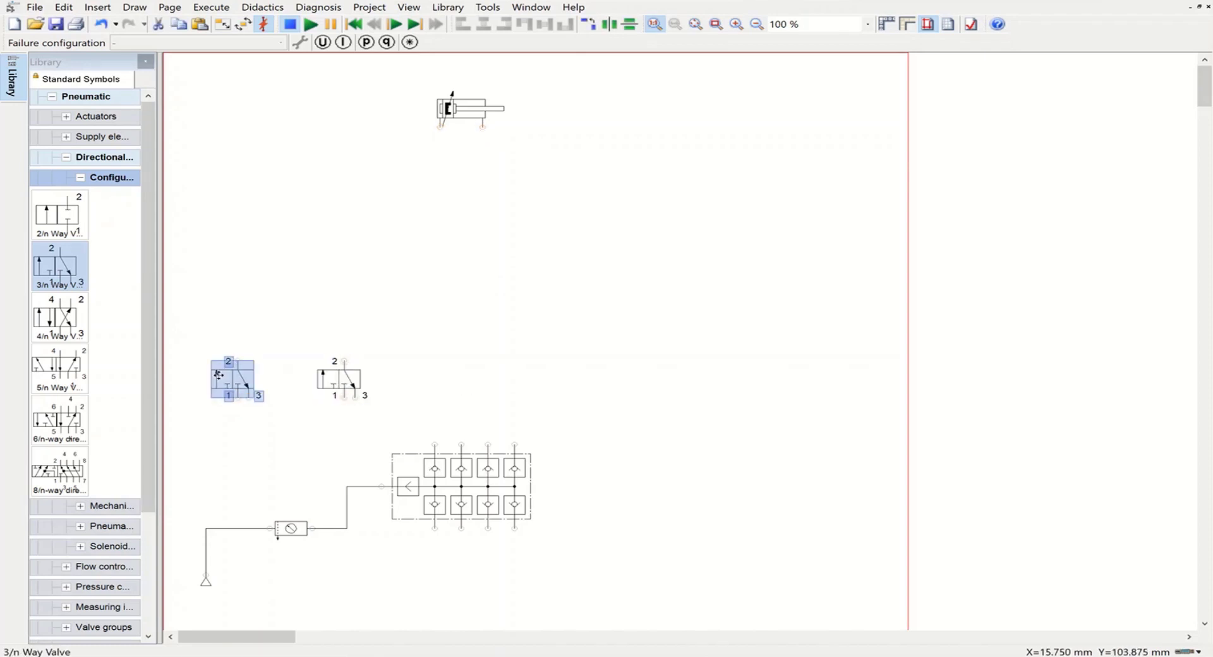
pyautogui.doubleClick(218, 375)
pyautogui.click(667, 252)
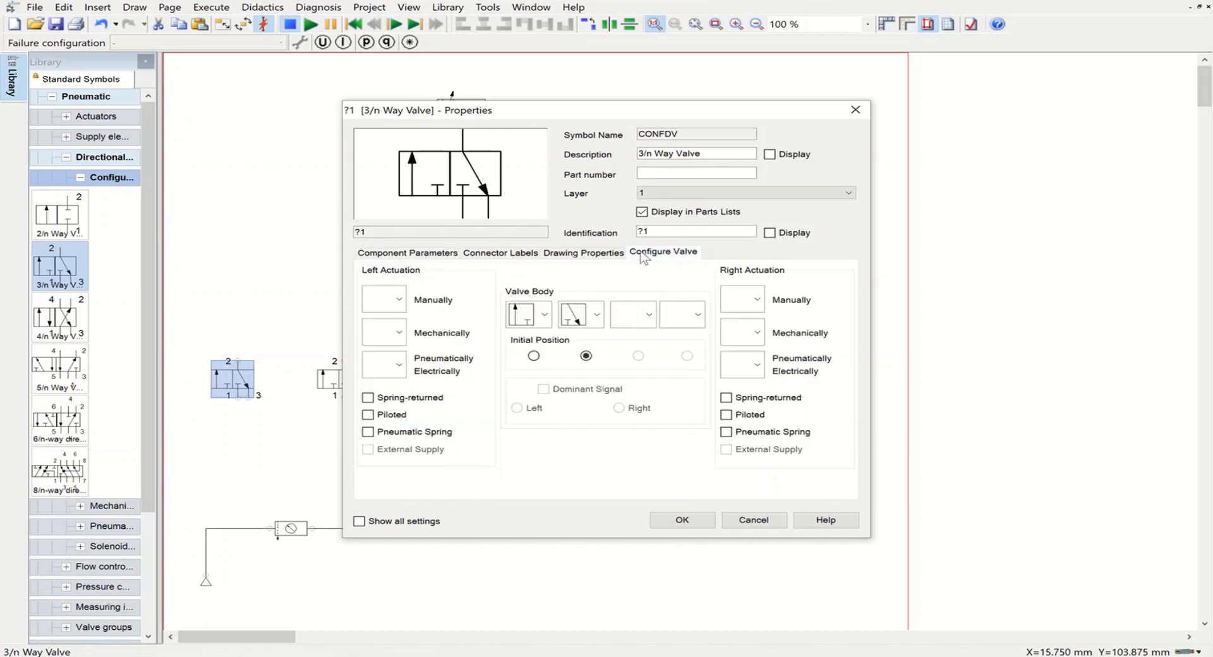
pyautogui.click(403, 306)
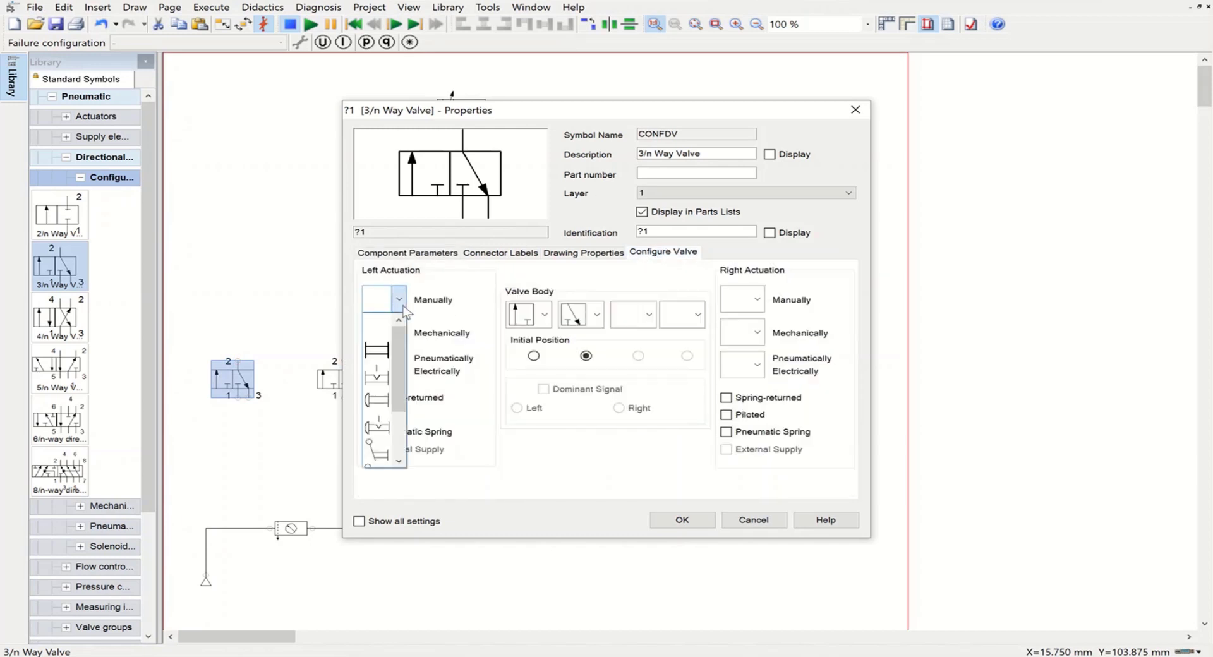
pyautogui.click(381, 400)
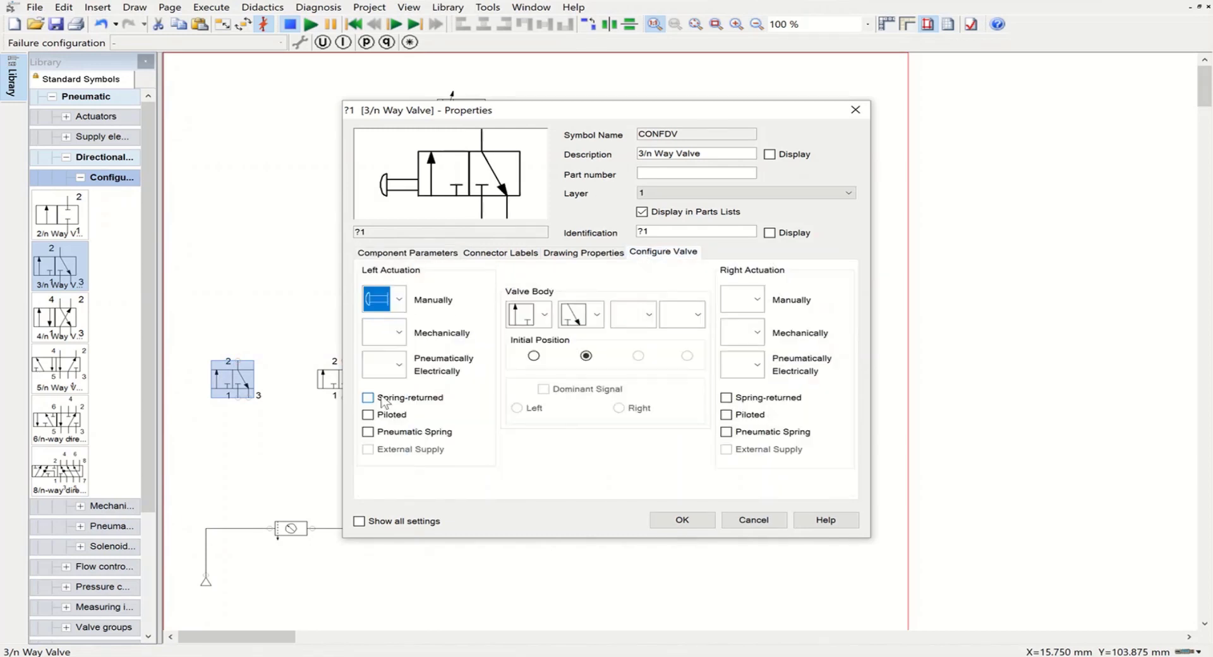
pyautogui.click(726, 398)
pyautogui.click(690, 523)
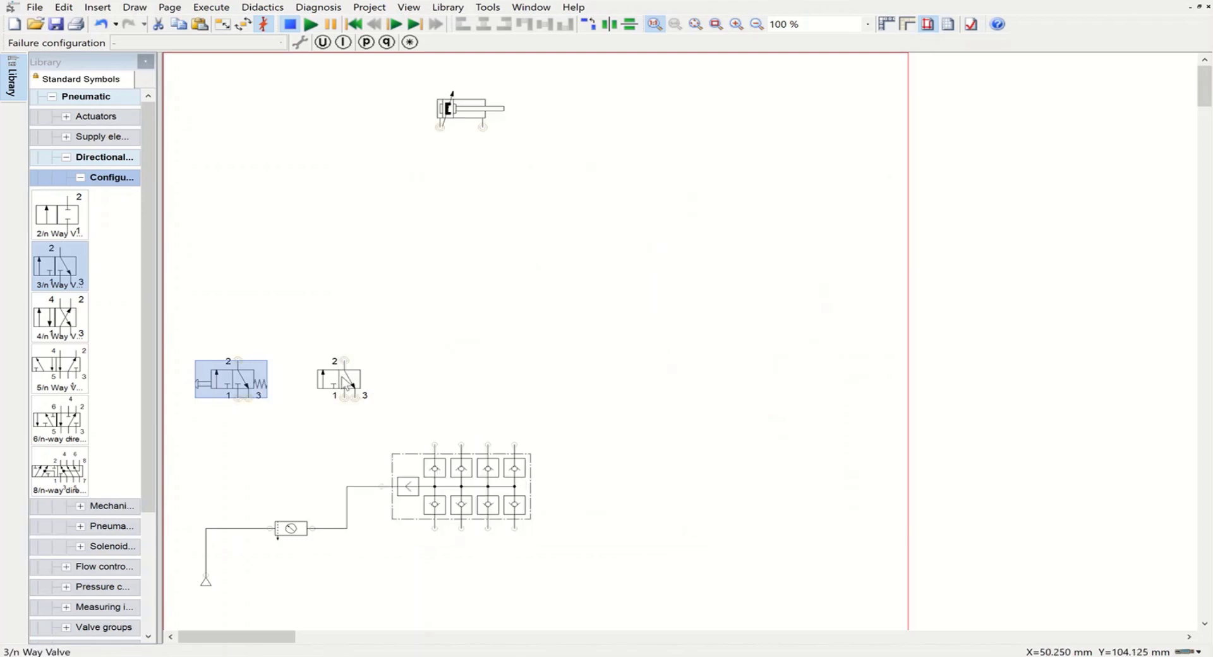
# Step: Configure the right 3/n way valve with a manual pedal as left actuation and a spring return on its right side
pyautogui.doubleClick(341, 381)
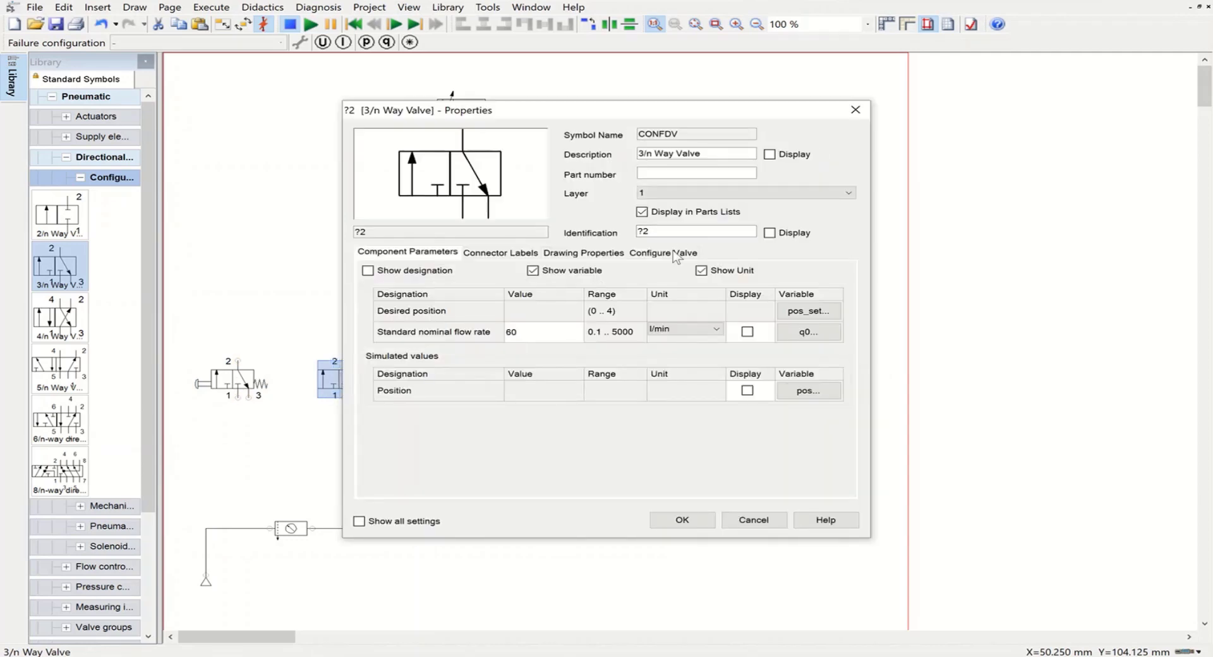
pyautogui.click(663, 252)
pyautogui.click(399, 300)
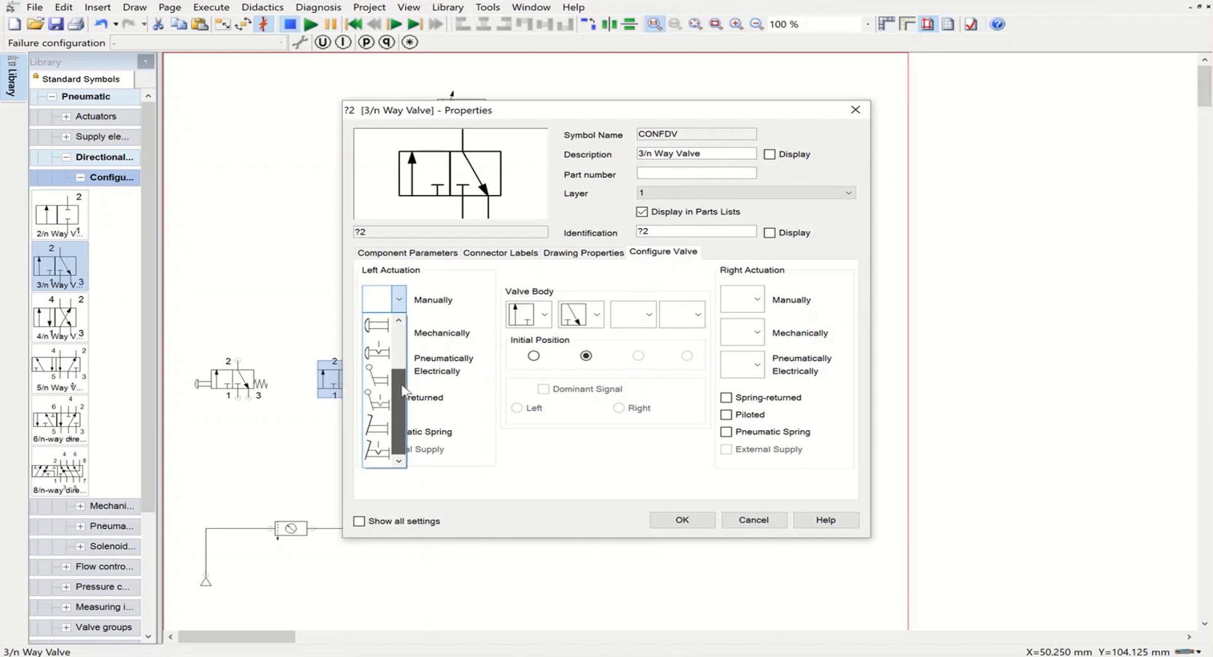
pyautogui.click(374, 428)
pyautogui.click(725, 398)
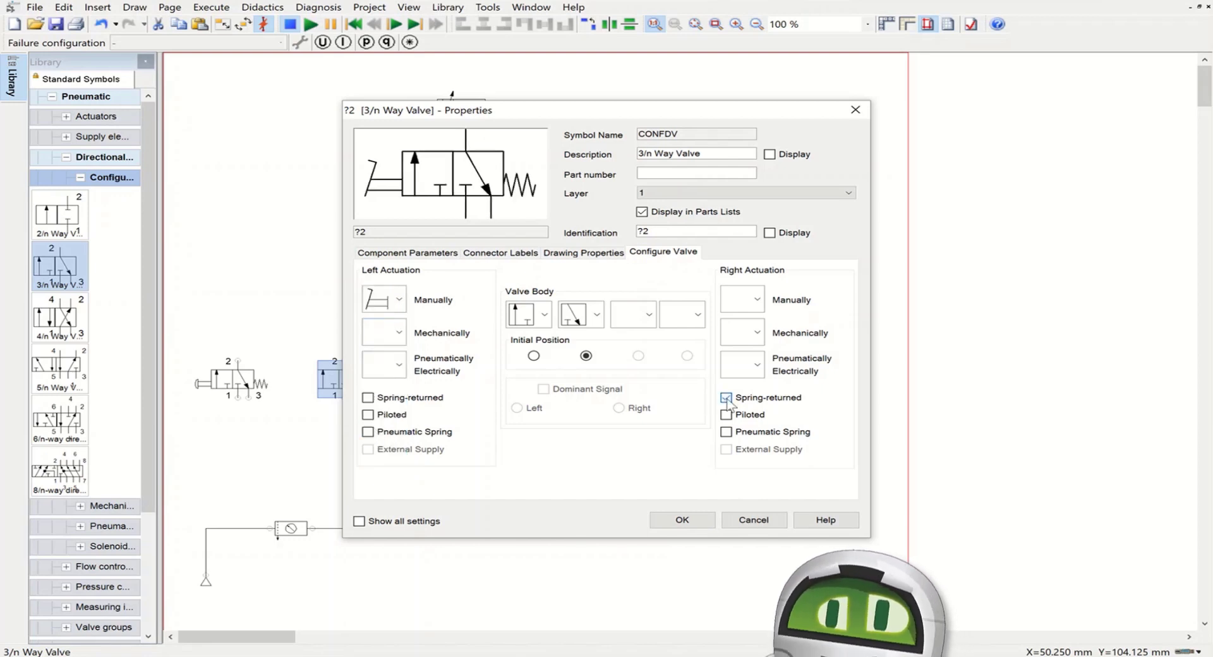
pyautogui.click(682, 520)
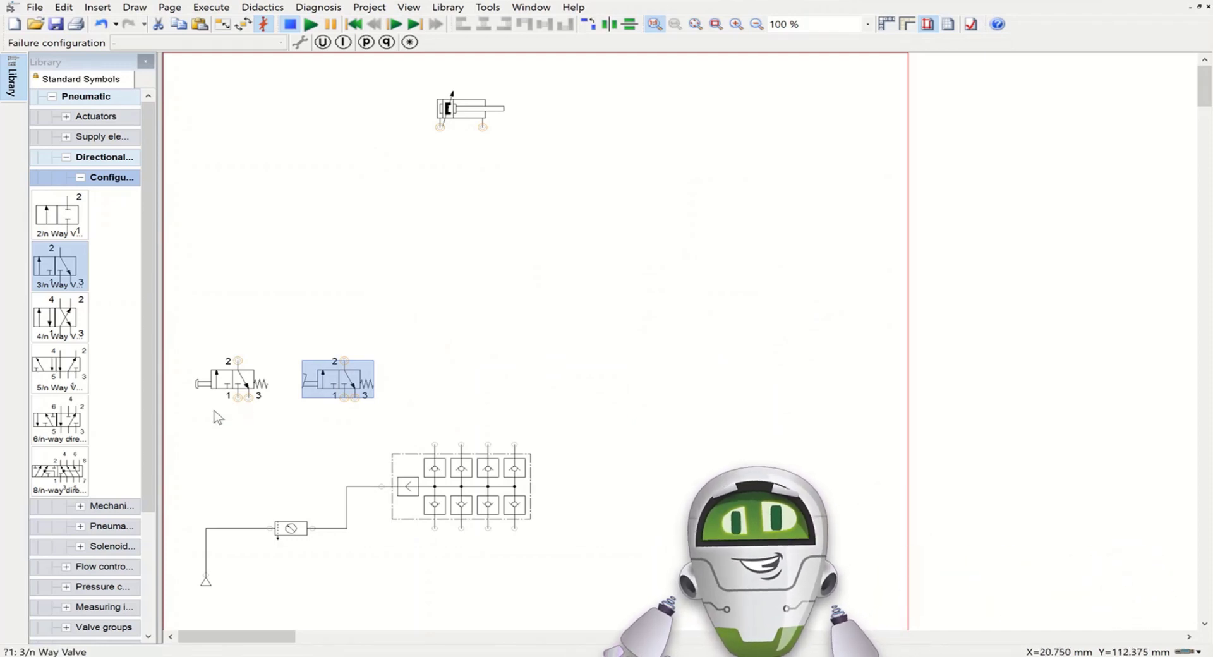
pyautogui.click(210, 418)
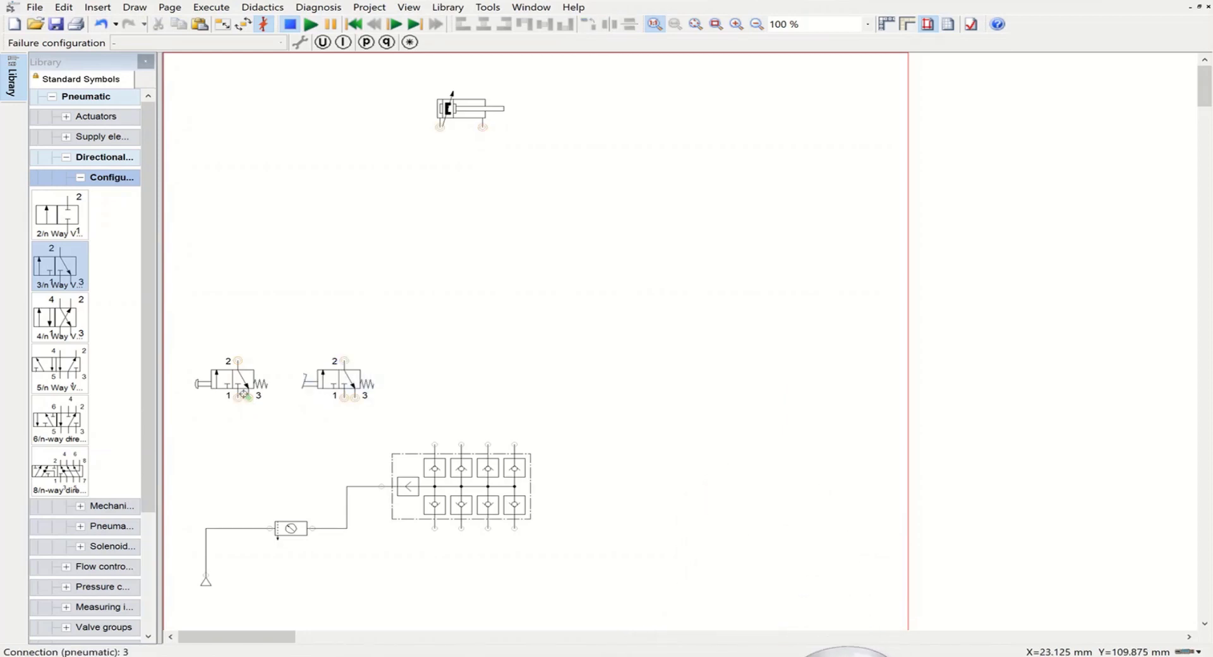
# Step: Connect port 1 of both 3/n way valves to the manifold's first two upper outlets, and straighten the second valve's line
pyautogui.moveTo(238, 398); pyautogui.dragTo(435, 445)
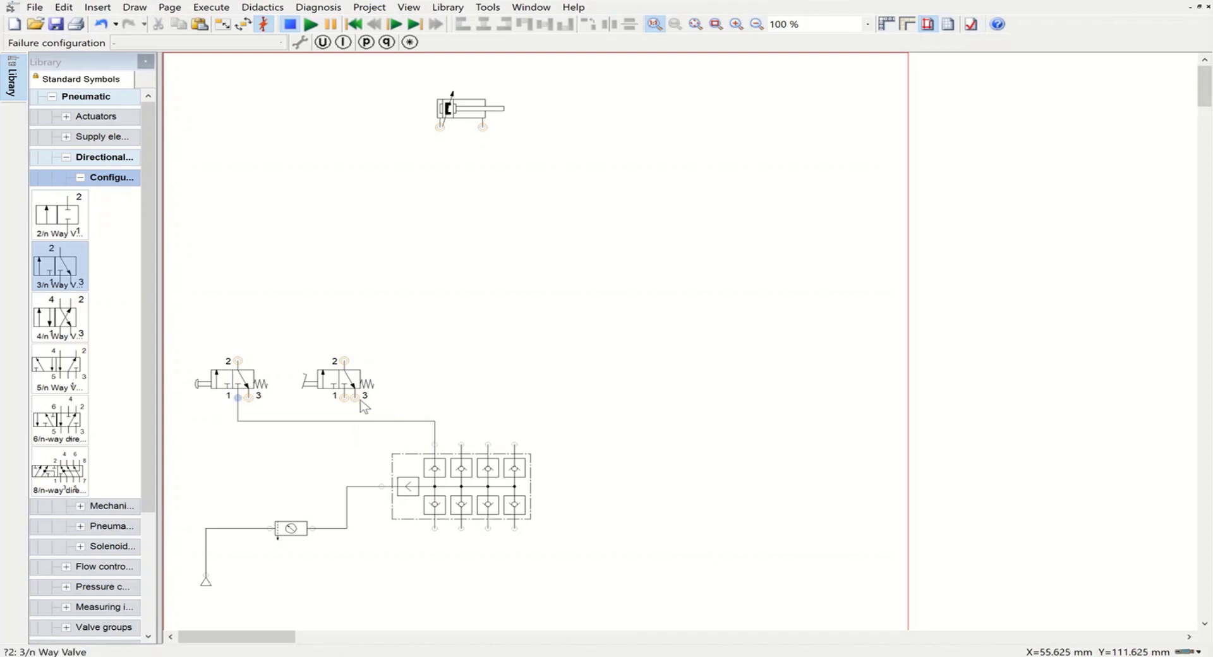
pyautogui.moveTo(346, 399); pyautogui.dragTo(460, 444)
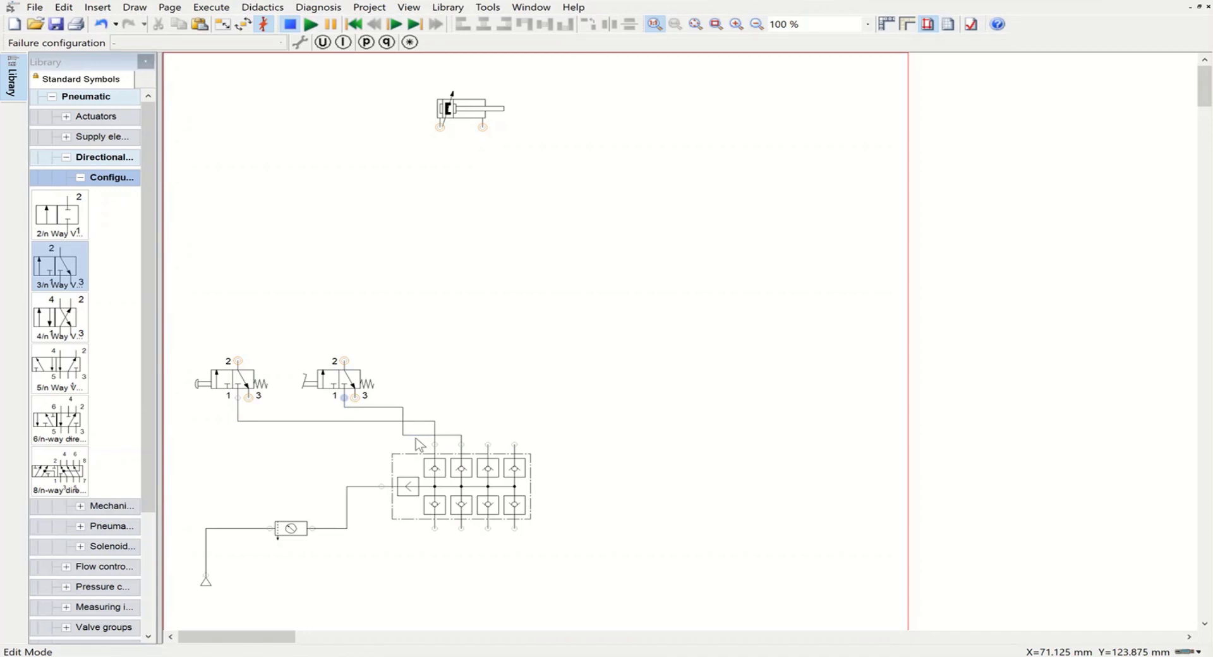
pyautogui.moveTo(415, 435); pyautogui.dragTo(427, 408)
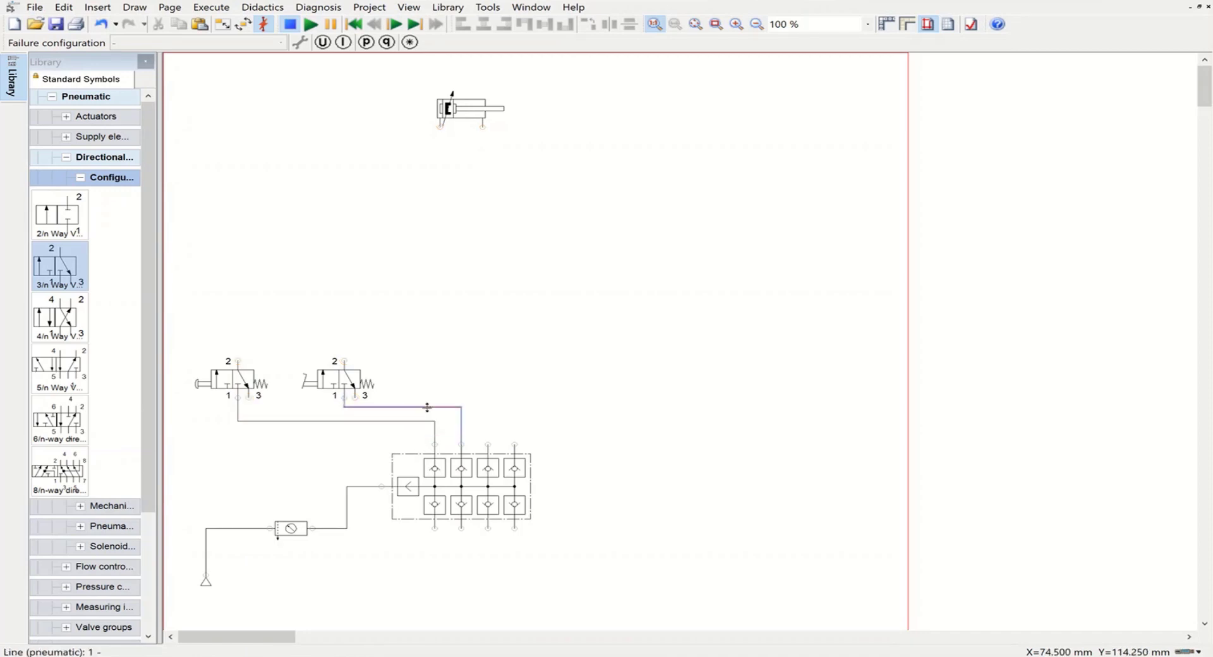
pyautogui.click(503, 378)
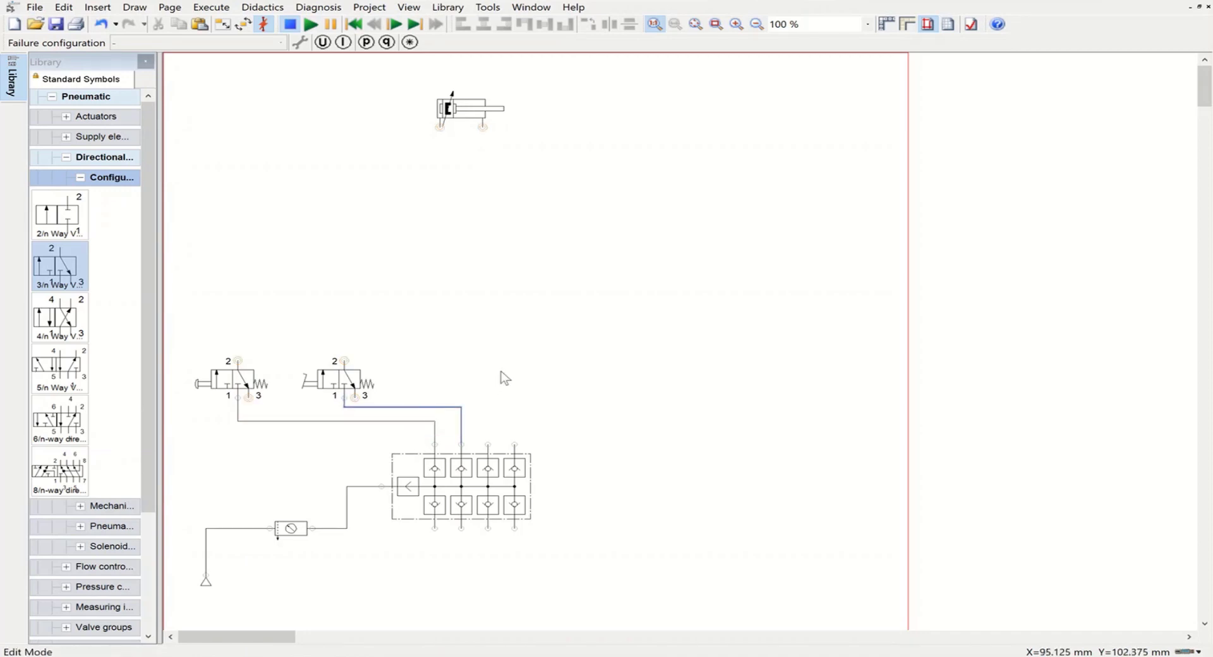
# Step: Add an exhaust triangle terminator to port 3 of both 3/n way valves
pyautogui.doubleClick(248, 398)
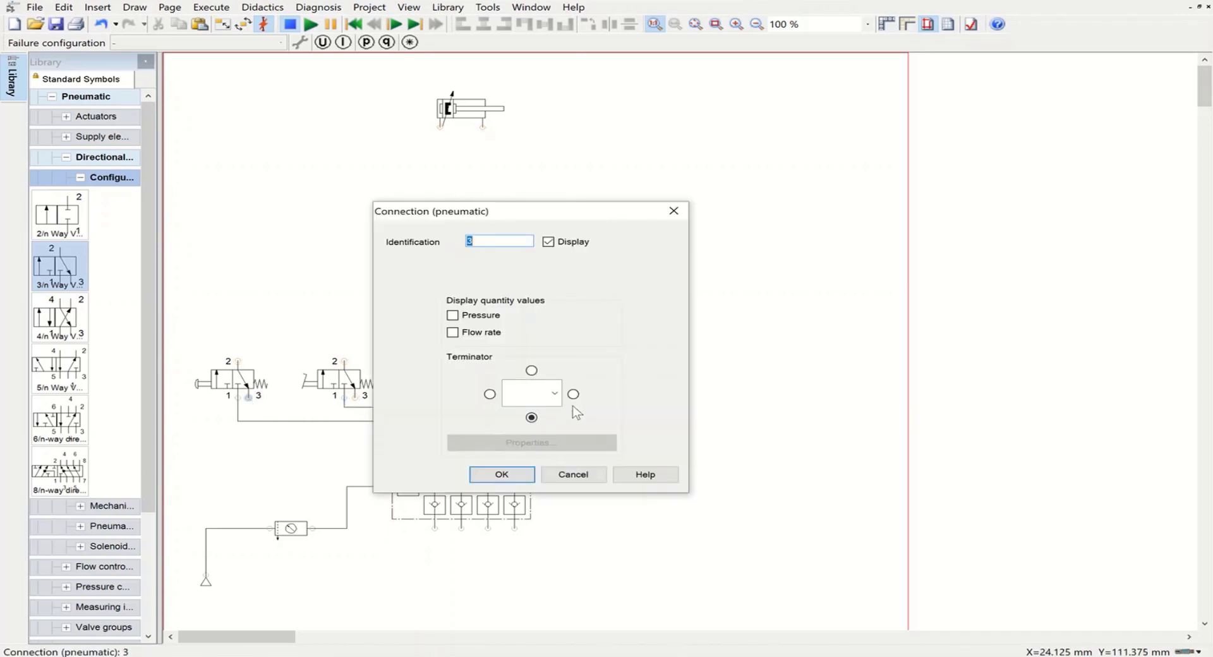
pyautogui.click(554, 394)
pyautogui.click(525, 494)
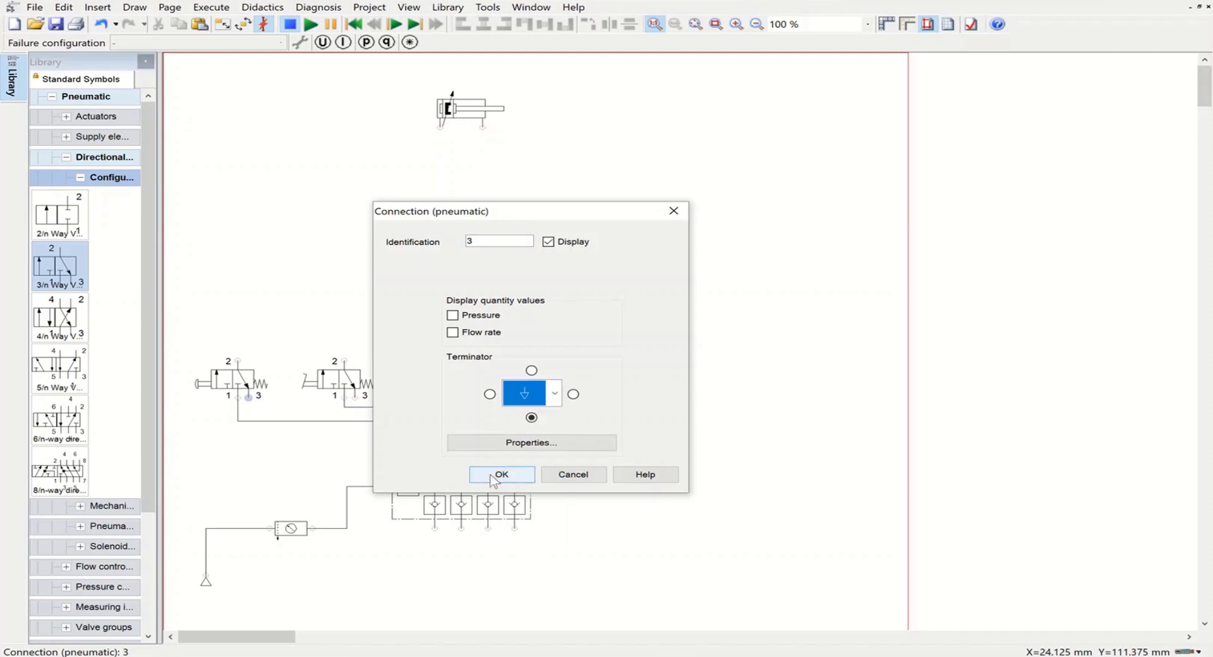
pyautogui.click(487, 474)
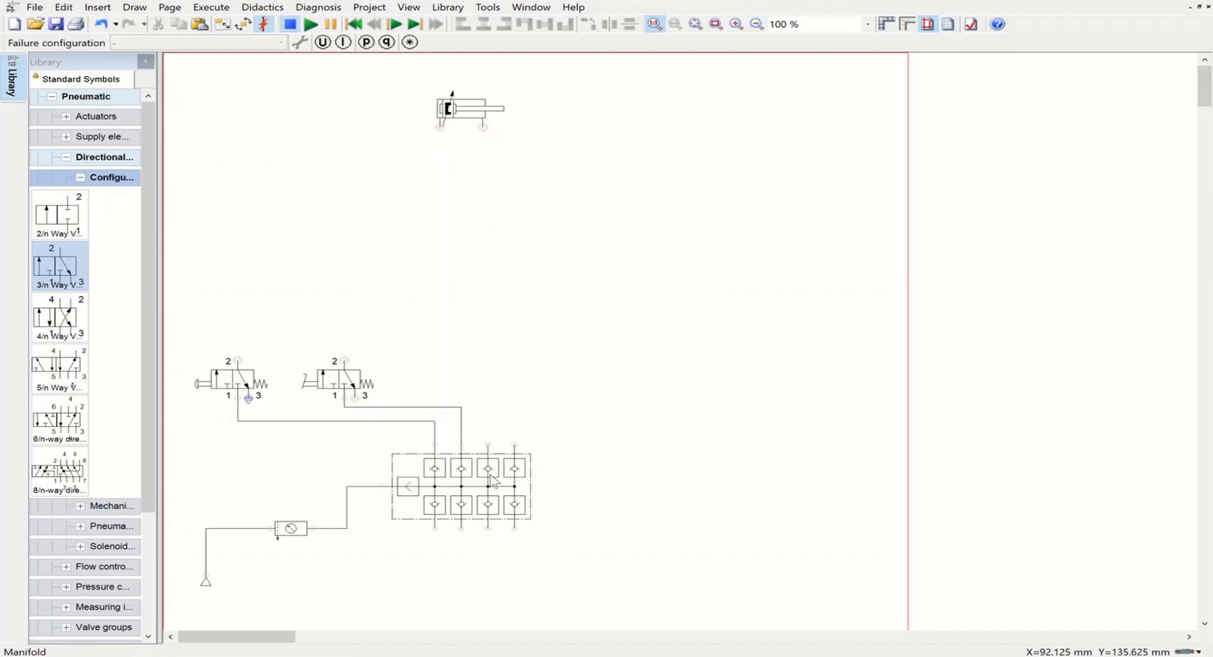
pyautogui.doubleClick(353, 396)
pyautogui.click(547, 403)
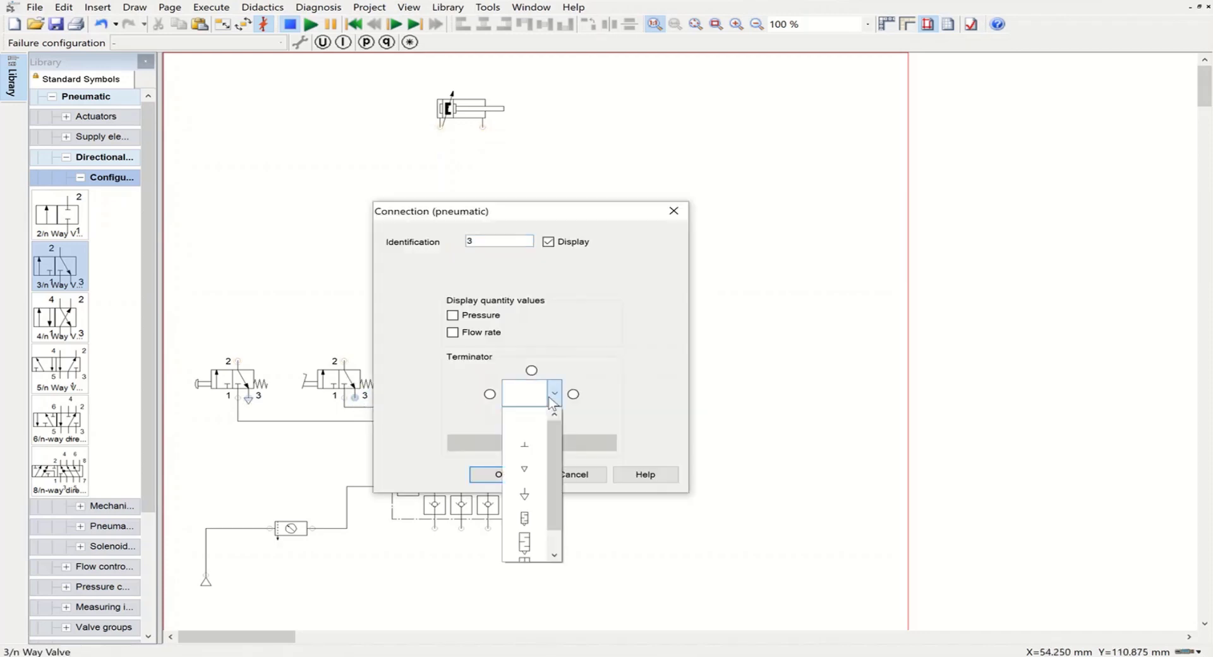
pyautogui.click(522, 495)
pyautogui.click(499, 481)
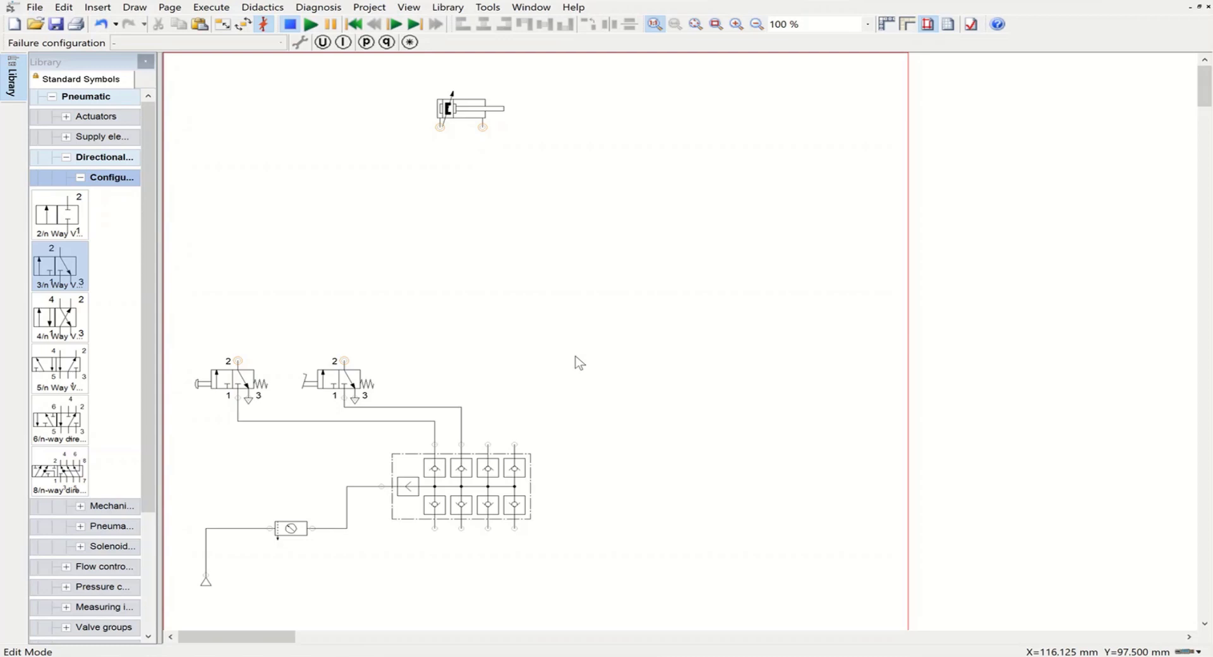
# Step: Add a shuttle valve above the two 3/n way valves and connect its two inlets to their ports 2
pyautogui.click(81, 178)
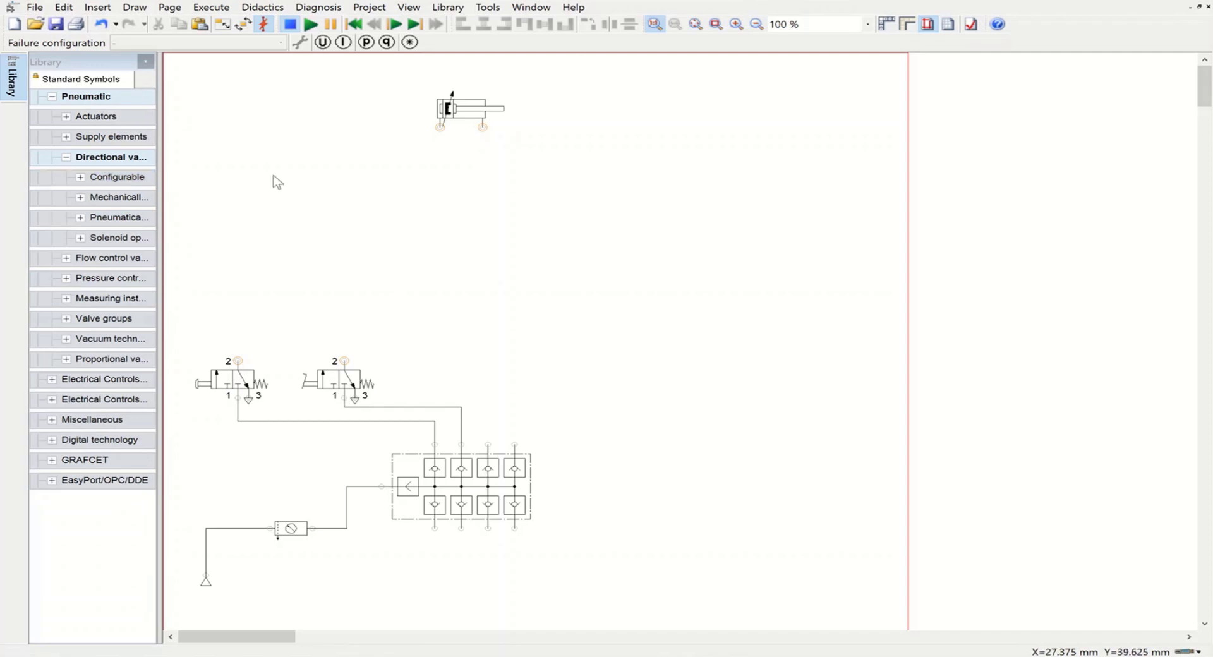
pyautogui.click(66, 259)
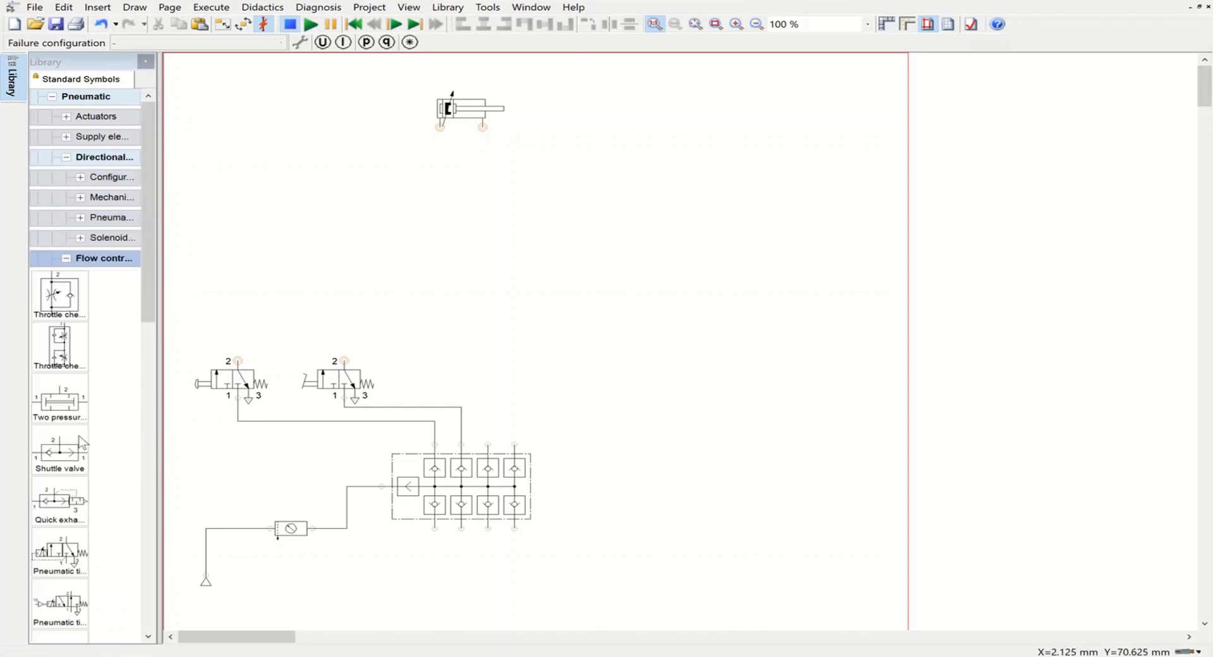
pyautogui.moveTo(60, 450)
pyautogui.mouseDown()
pyautogui.moveTo(302, 314)
pyautogui.moveTo(306, 294)
pyautogui.moveTo(289, 297)
pyautogui.moveTo(323, 303)
pyautogui.moveTo(343, 357)
pyautogui.mouseUp()
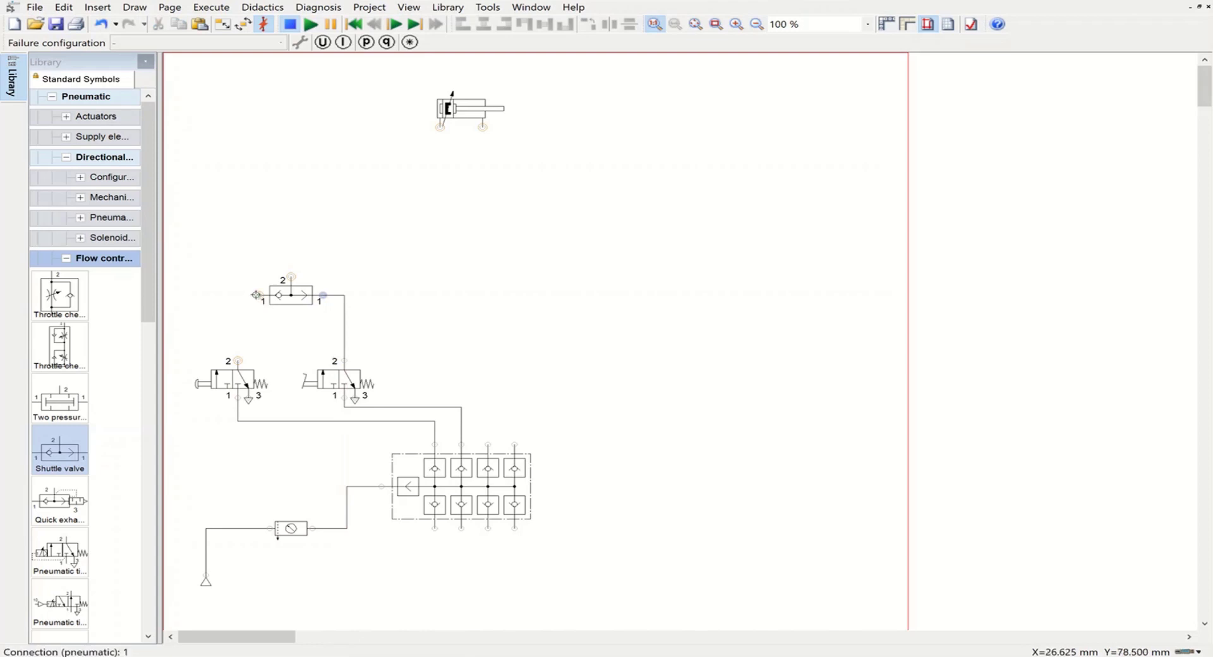
pyautogui.moveTo(257, 295); pyautogui.dragTo(238, 363)
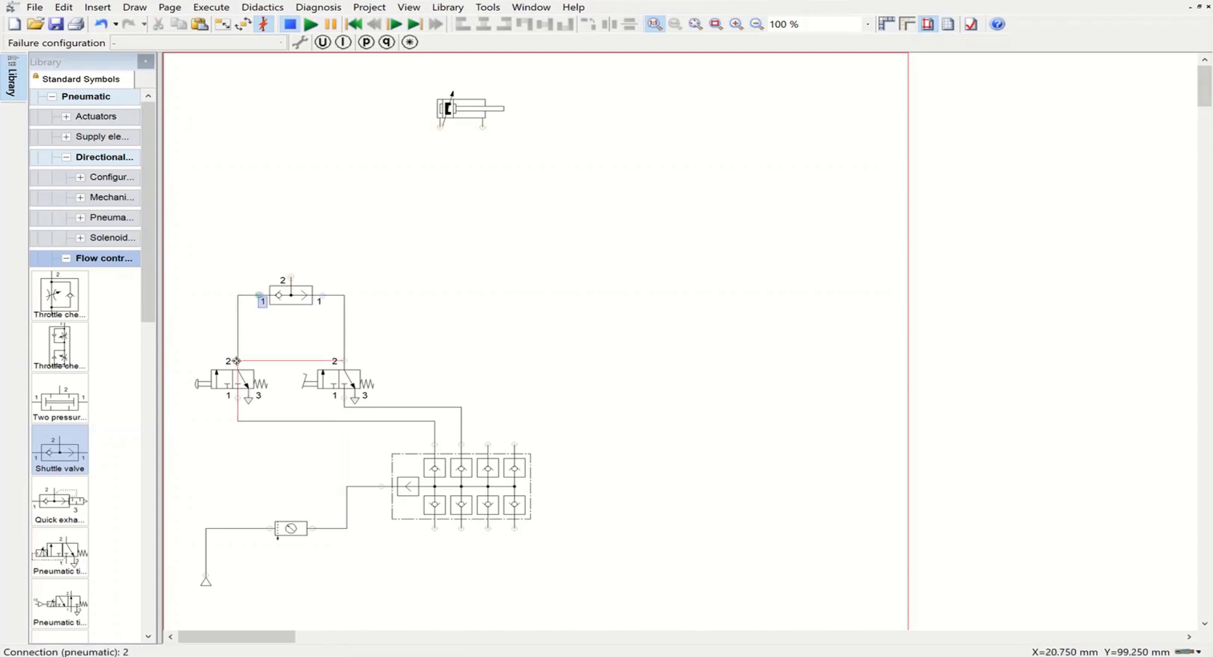
pyautogui.moveTo(294, 295); pyautogui.dragTo(294, 314)
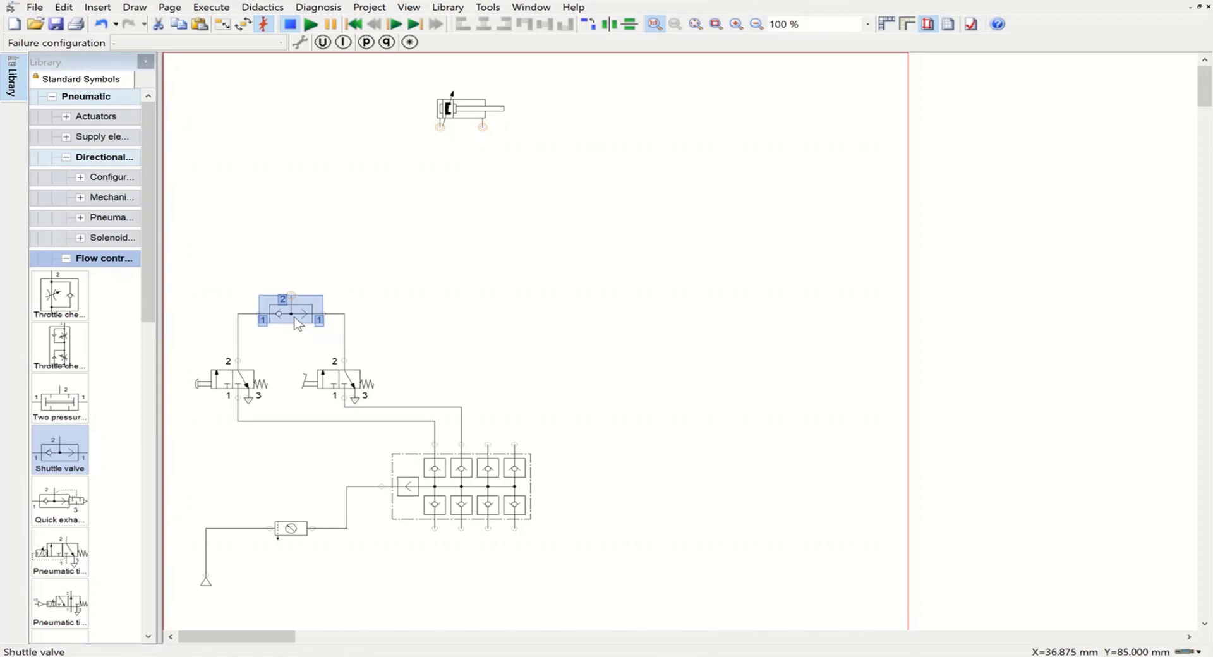
pyautogui.click(573, 300)
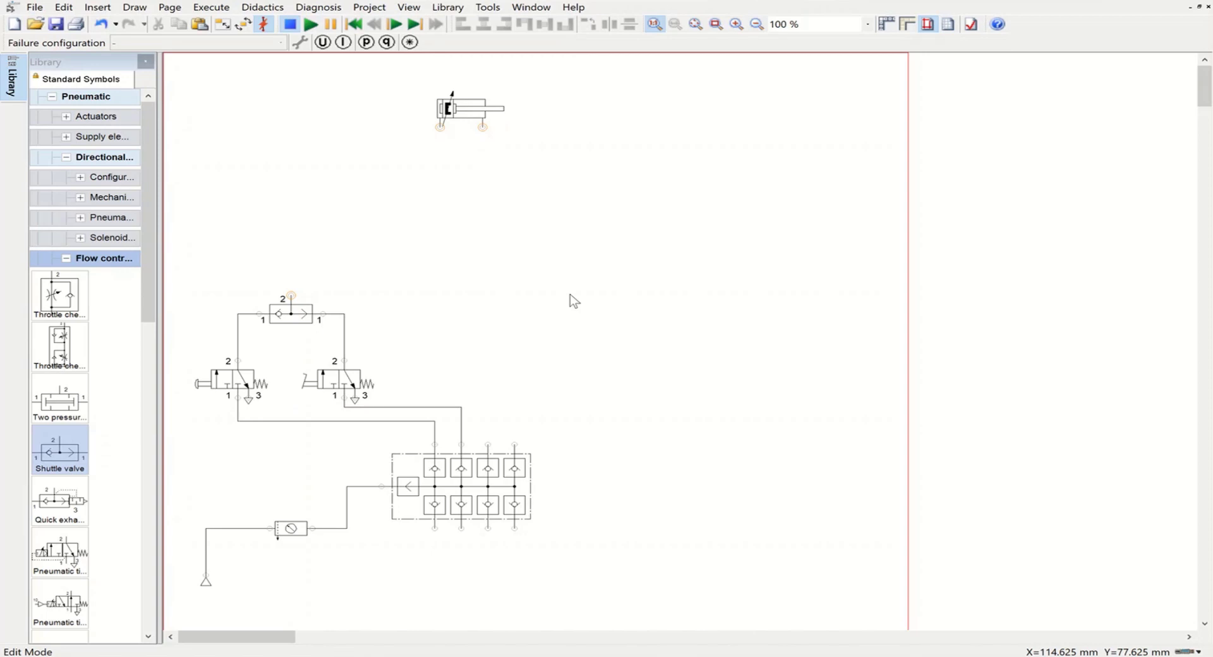
# Step: Add a two pressure valve above the shuttle valve, connect its left port 1 to the shuttle valve's port 2, and lower it slightly
pyautogui.click(66, 259)
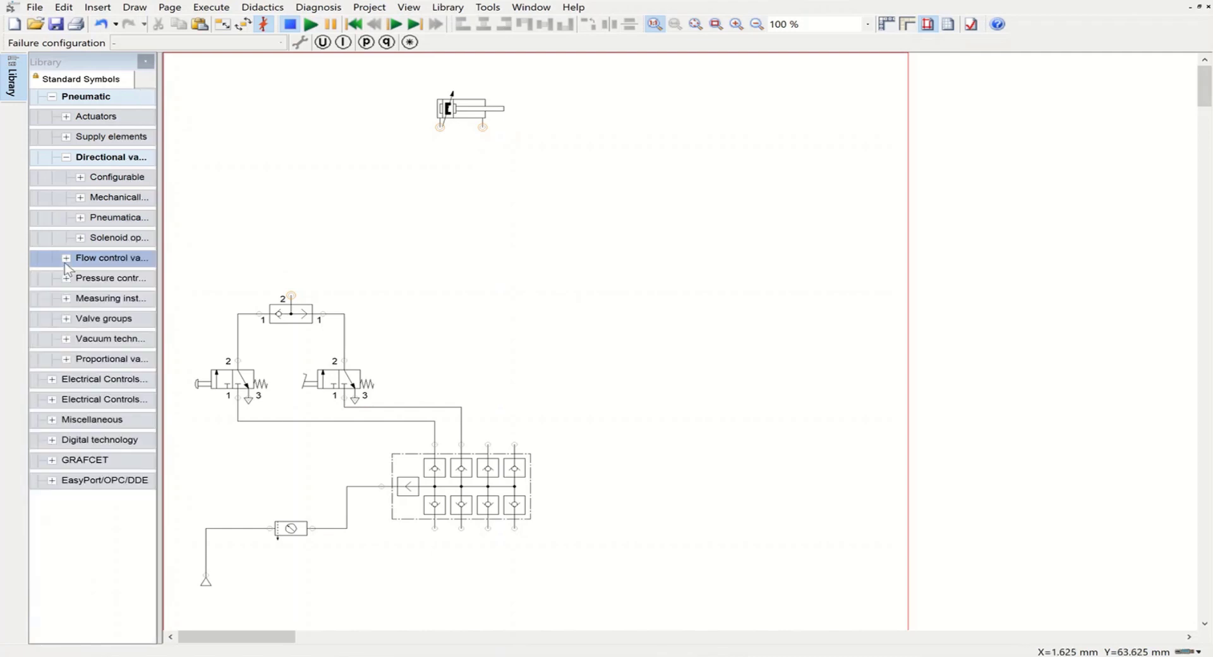
pyautogui.click(66, 259)
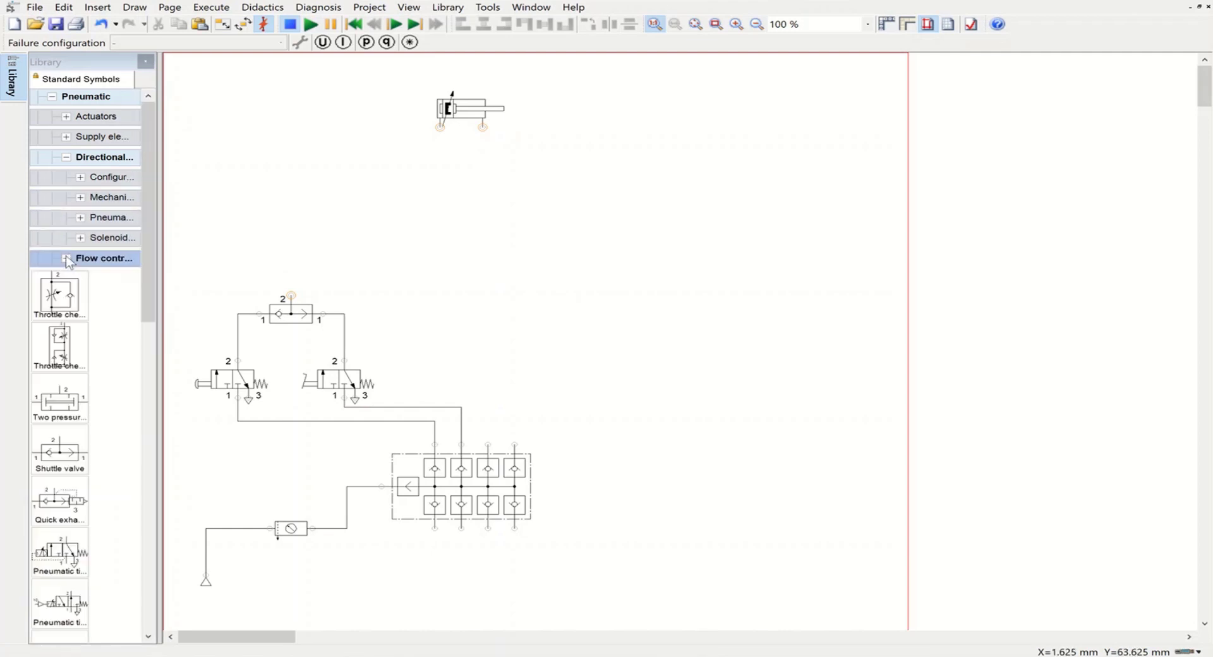
pyautogui.moveTo(63, 405)
pyautogui.mouseDown()
pyautogui.moveTo(371, 226)
pyautogui.moveTo(306, 268)
pyautogui.moveTo(292, 297)
pyautogui.mouseUp()
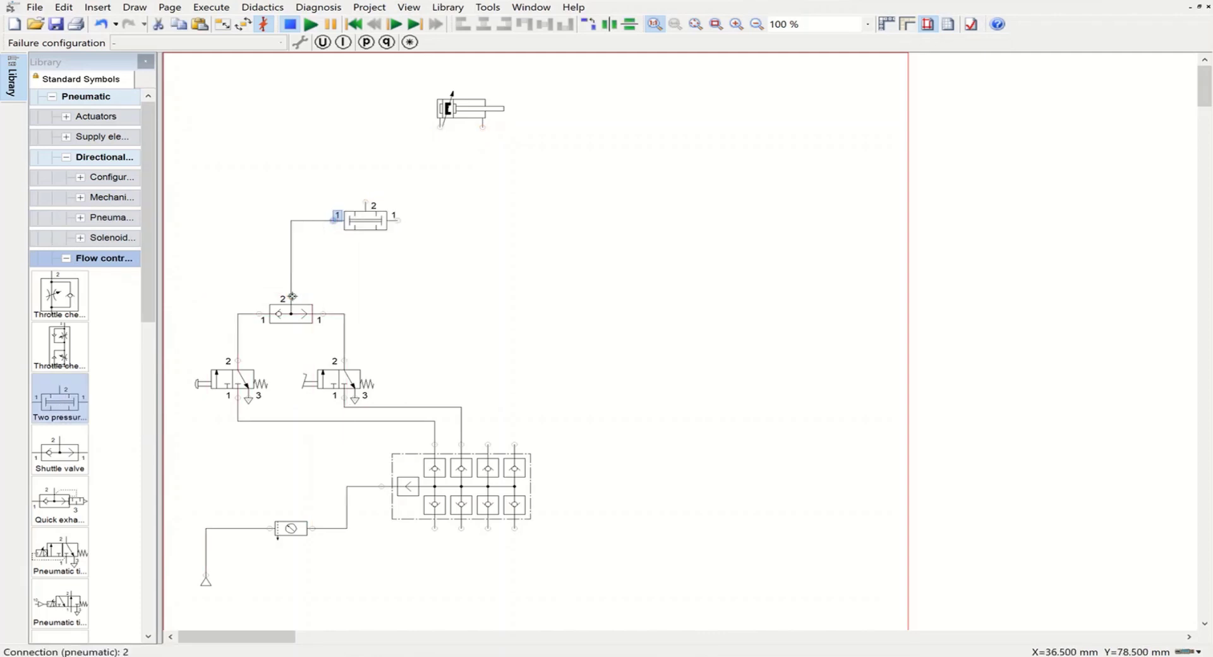
pyautogui.moveTo(363, 222); pyautogui.dragTo(364, 242)
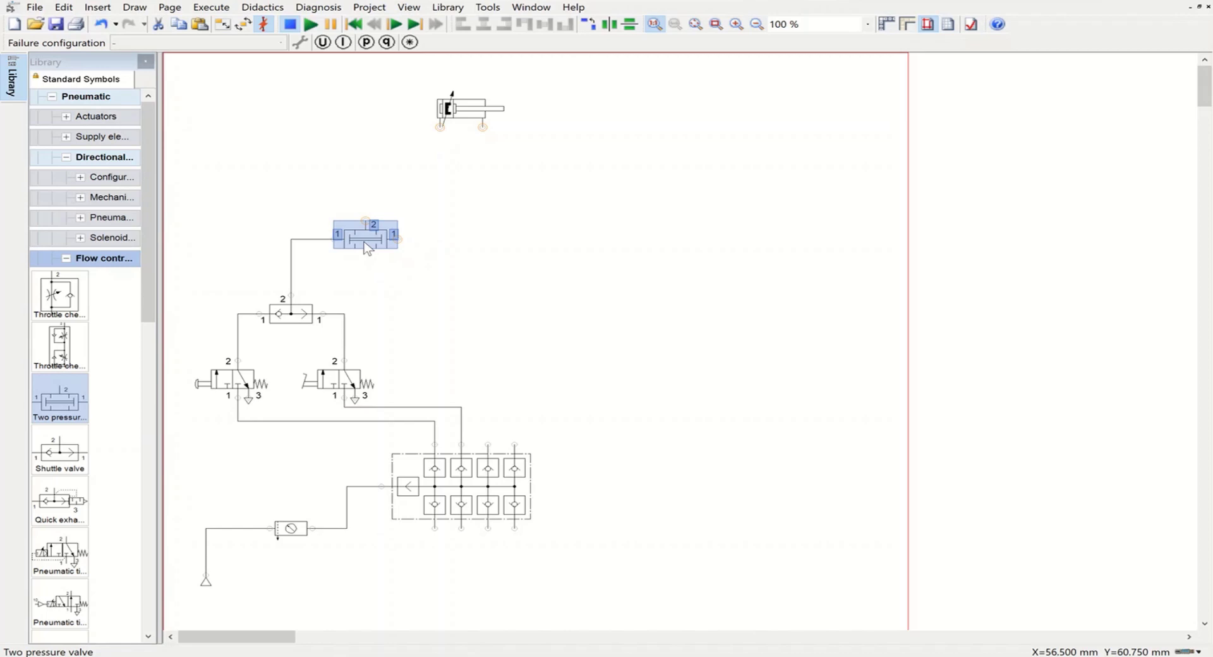
pyautogui.moveTo(366, 248); pyautogui.dragTo(366, 266)
# Step: Place a third 3/n way valve above the manifold and connect its port 2 to the two pressure valve's right port 1
pyautogui.click(65, 259)
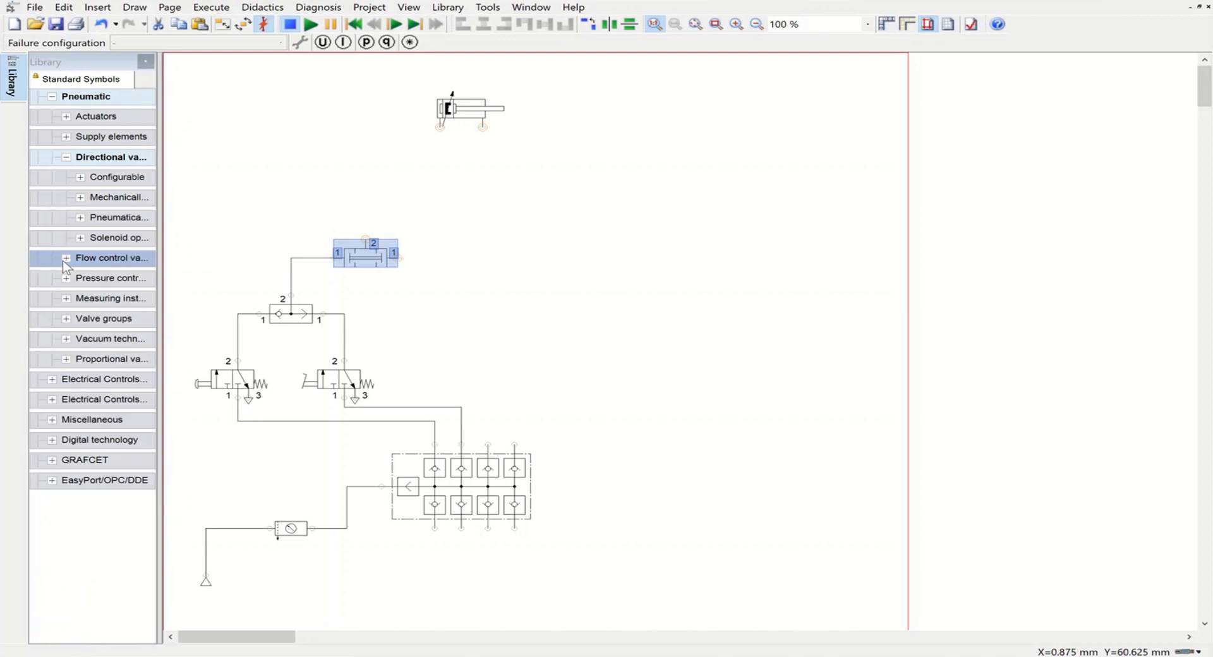
pyautogui.click(76, 183)
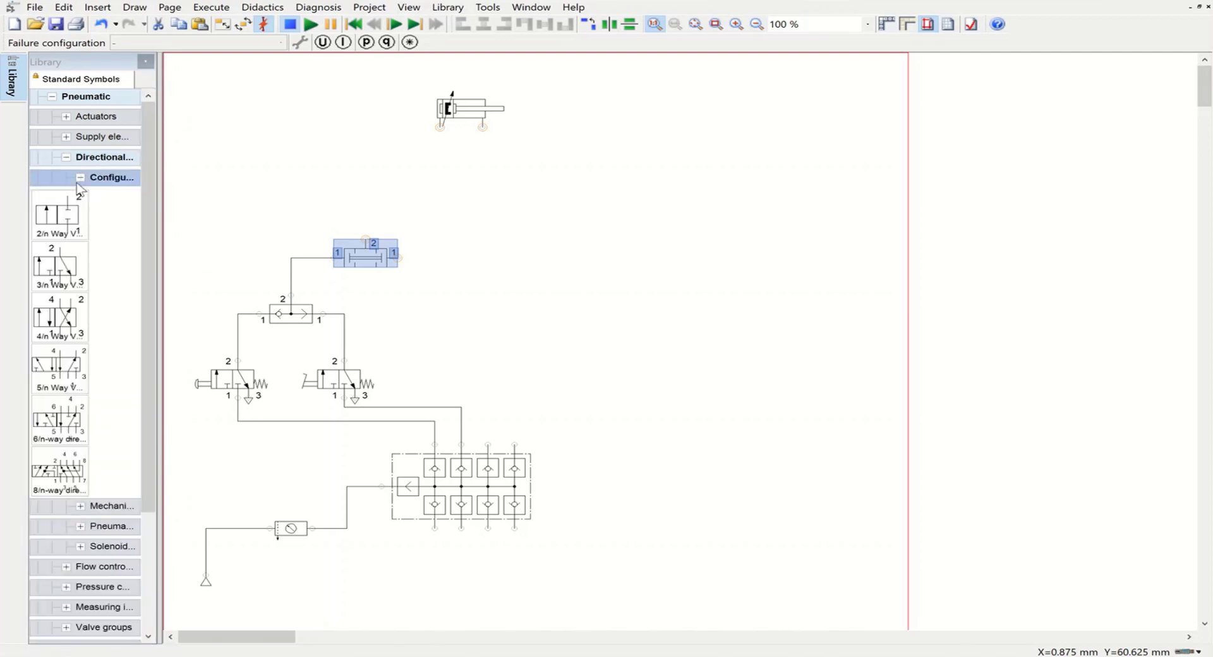
pyautogui.moveTo(57, 266); pyautogui.dragTo(396, 258)
pyautogui.click(531, 295)
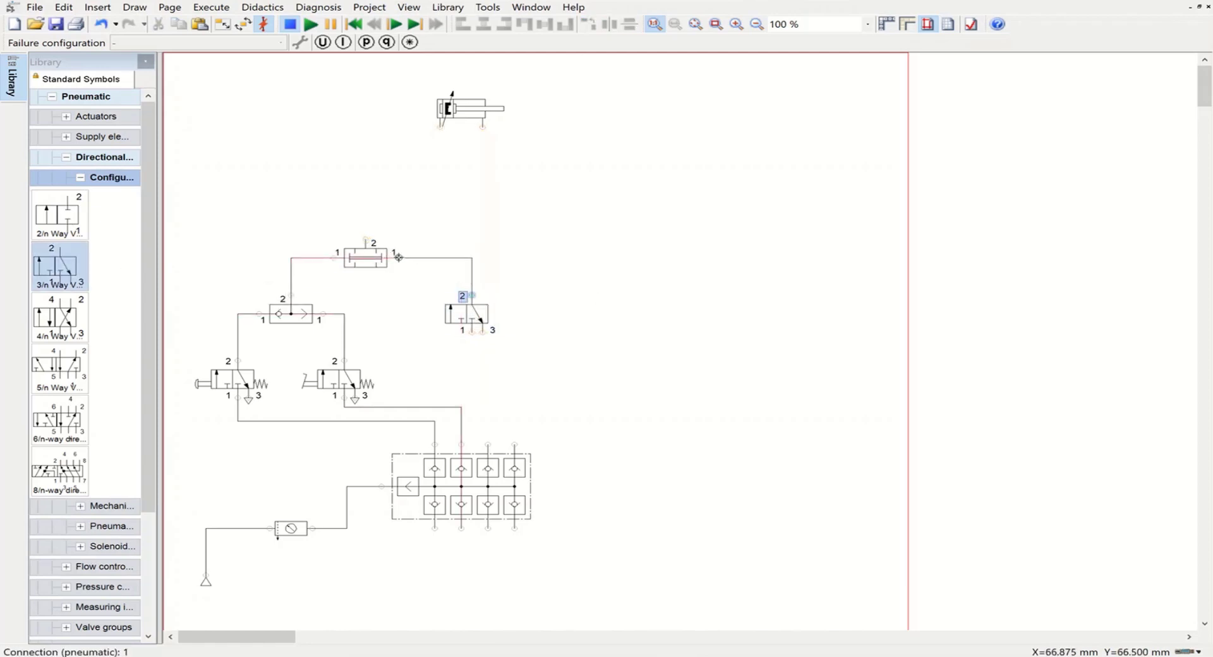
# Step: Configure the third 3/n way valve with a mechanical roller as left actuation and a spring return on its right side
pyautogui.doubleClick(468, 313)
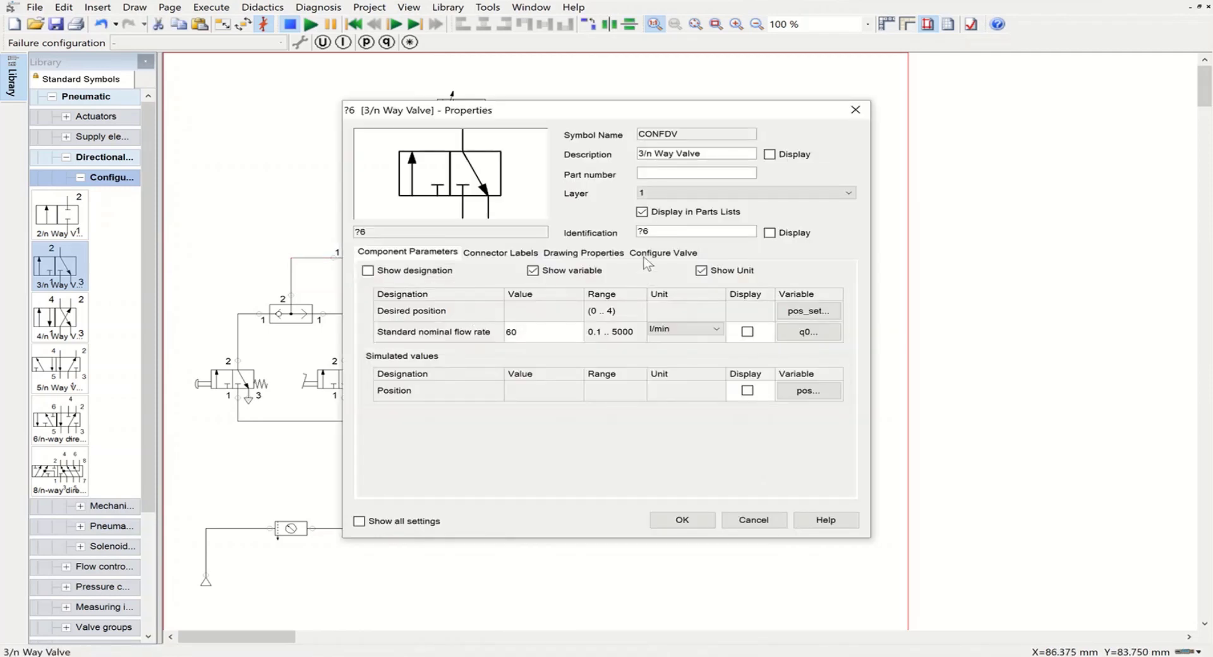
pyautogui.click(646, 253)
pyautogui.click(399, 333)
pyautogui.click(379, 407)
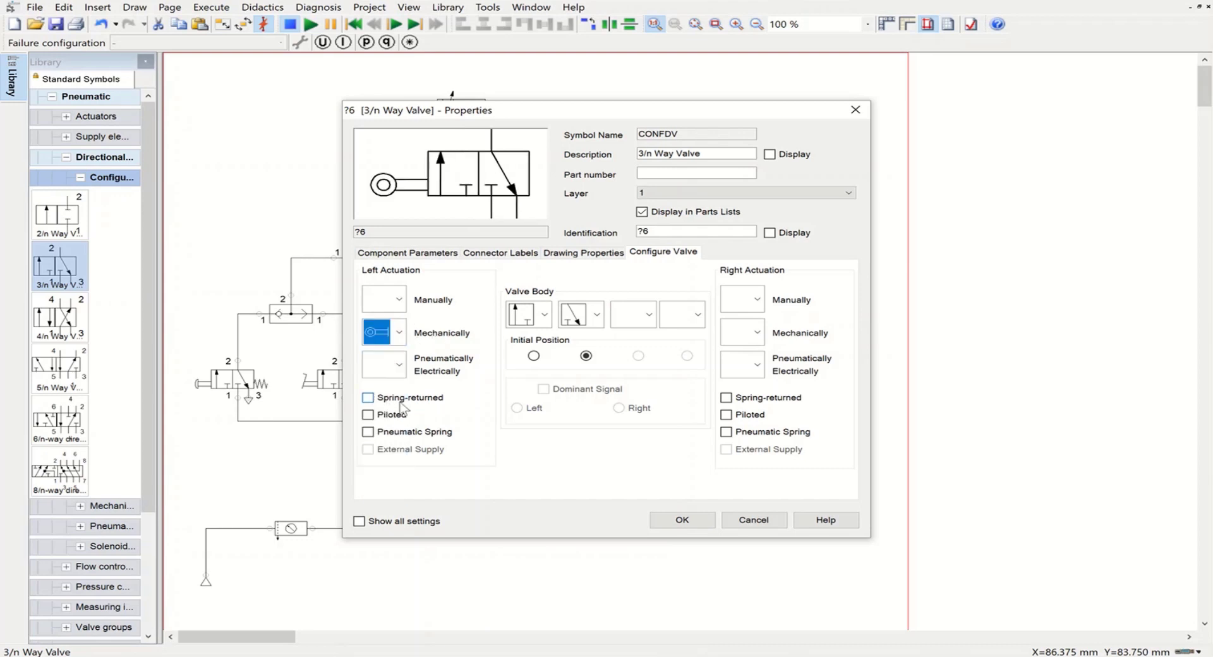
pyautogui.click(726, 398)
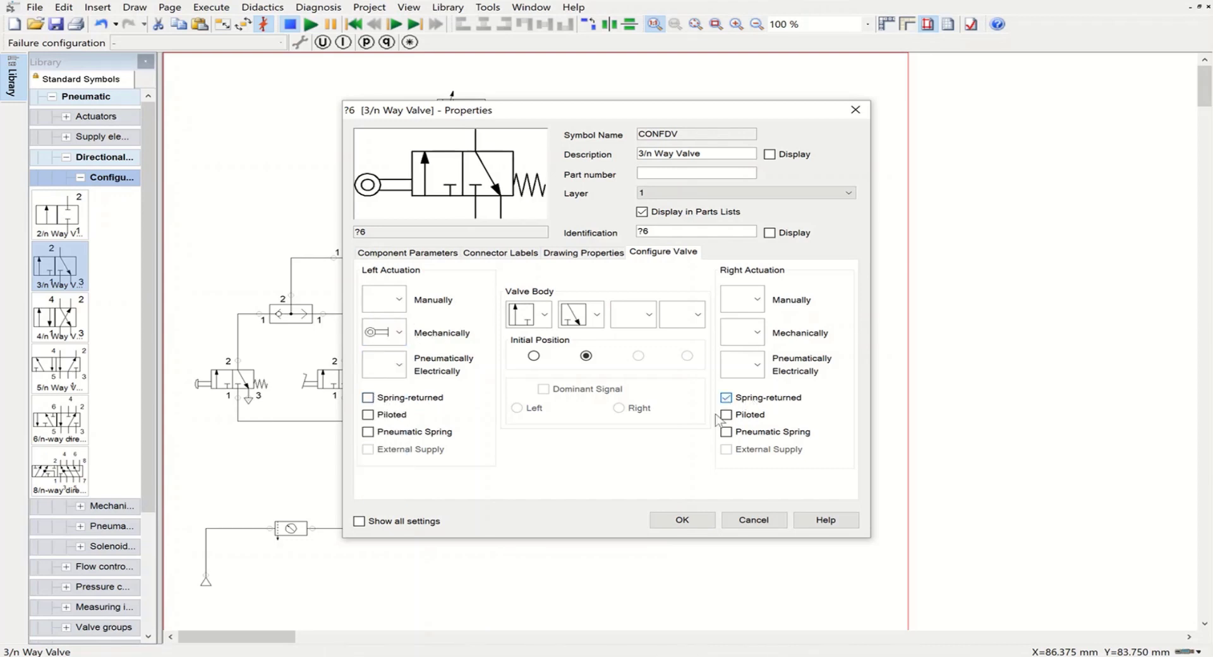
pyautogui.click(682, 519)
pyautogui.click(552, 346)
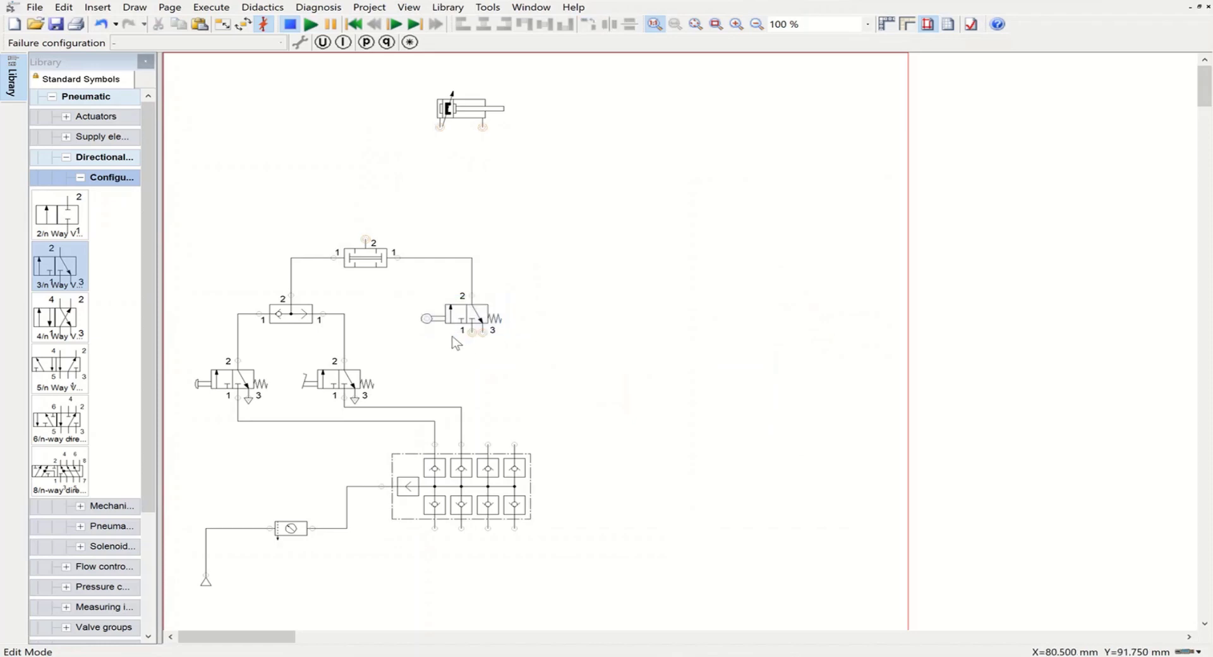
# Step: Connect the roller valve's port 1 to the manifold's third upper outlet and add an exhaust triangle terminator to its port 3
pyautogui.moveTo(473, 332); pyautogui.dragTo(487, 447)
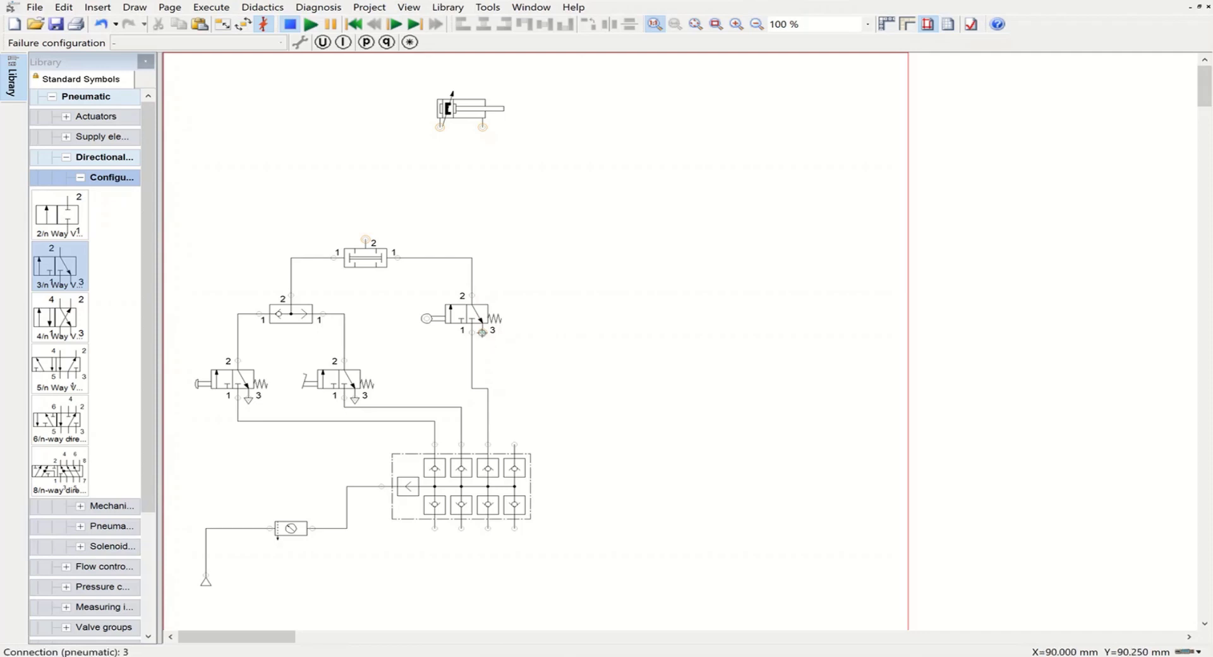
pyautogui.doubleClick(482, 332)
pyautogui.click(531, 393)
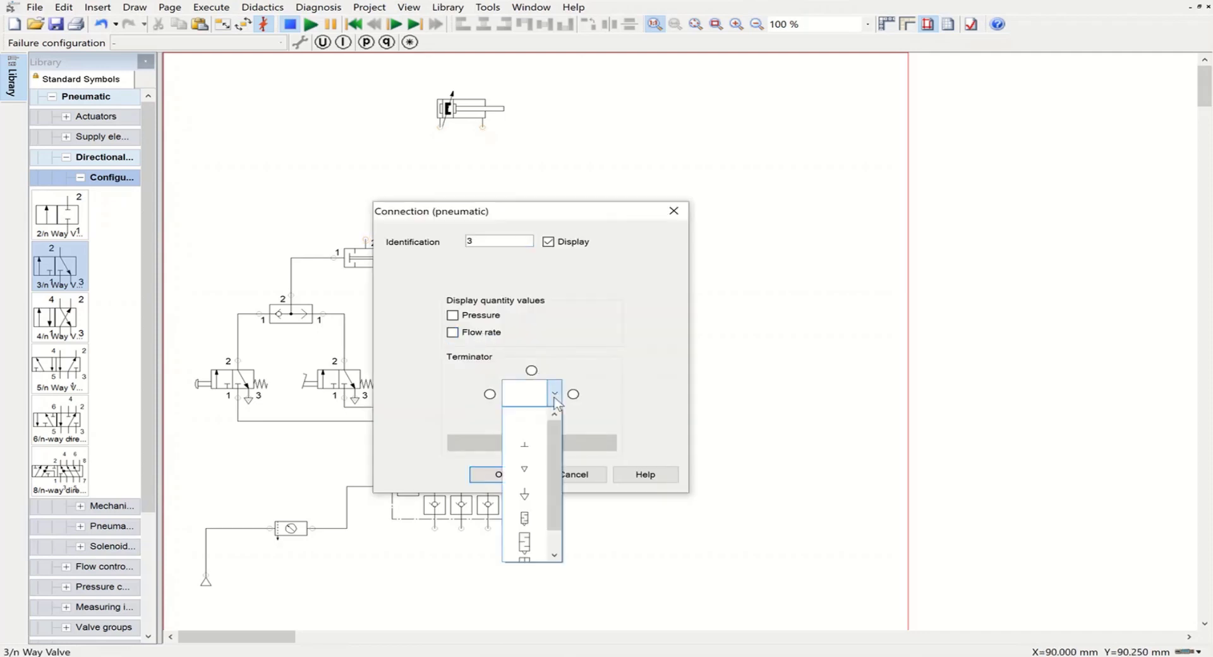
pyautogui.click(525, 492)
pyautogui.click(487, 474)
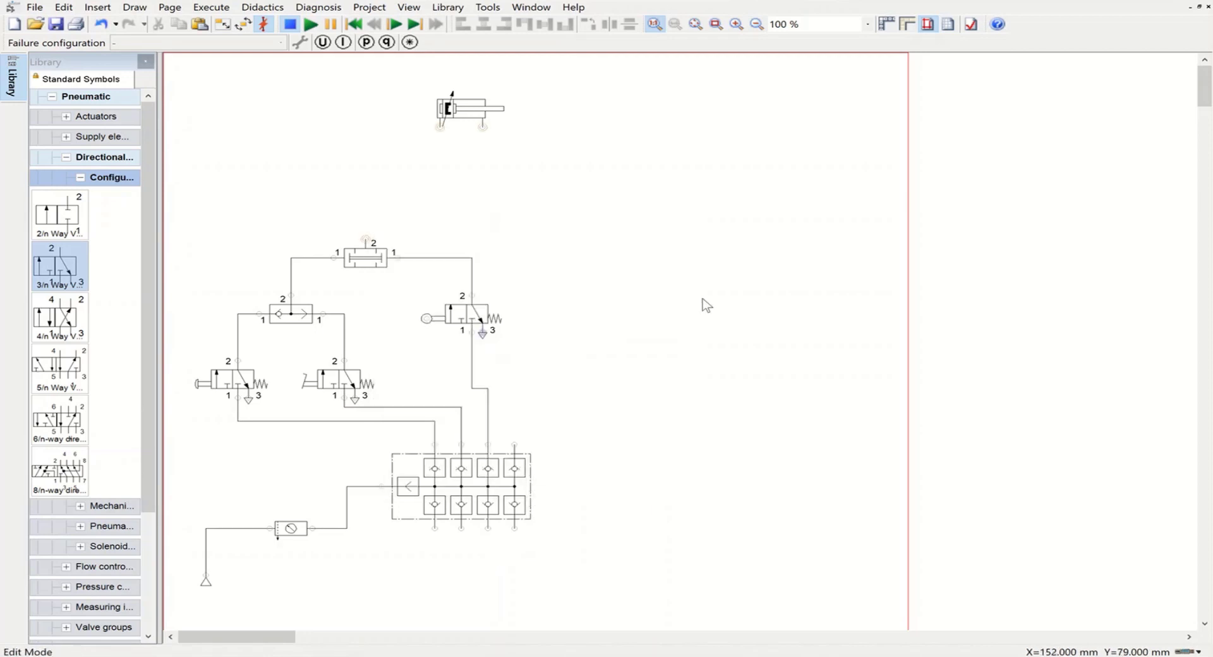
# Step: Make room below the cylinder by raising it slightly and lowering the roller valve, shuttle valve and two pressure valve
pyautogui.click(480, 101)
pyautogui.moveTo(480, 101); pyautogui.dragTo(480, 92)
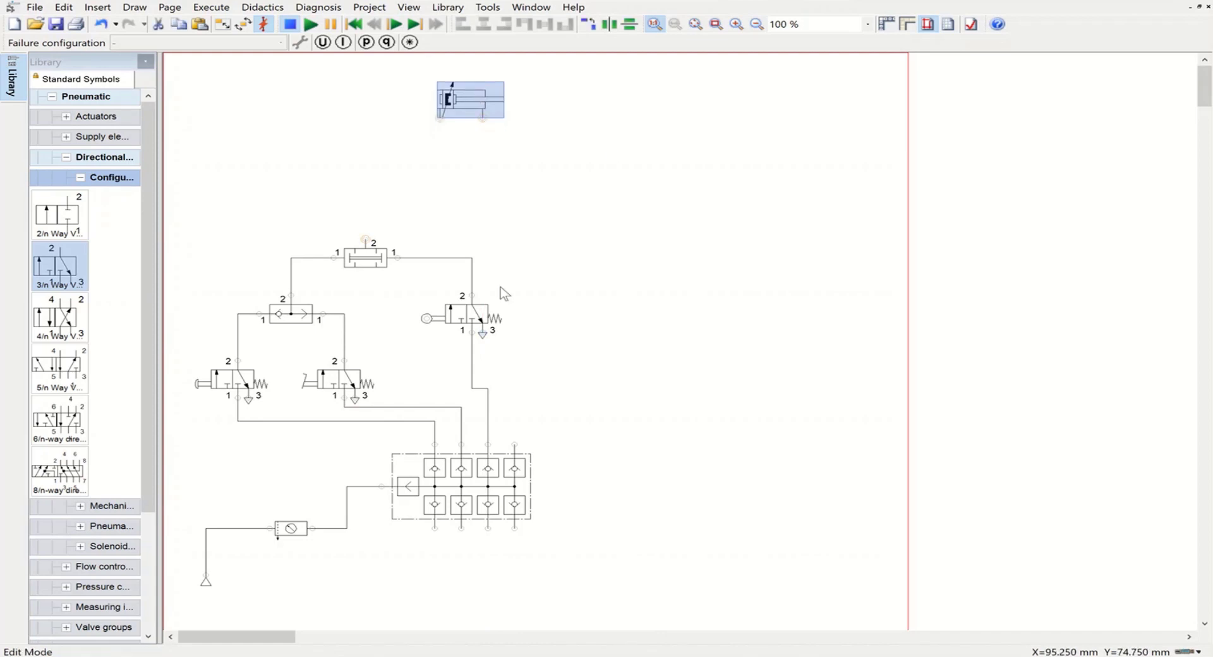
pyautogui.moveTo(481, 317); pyautogui.dragTo(481, 338)
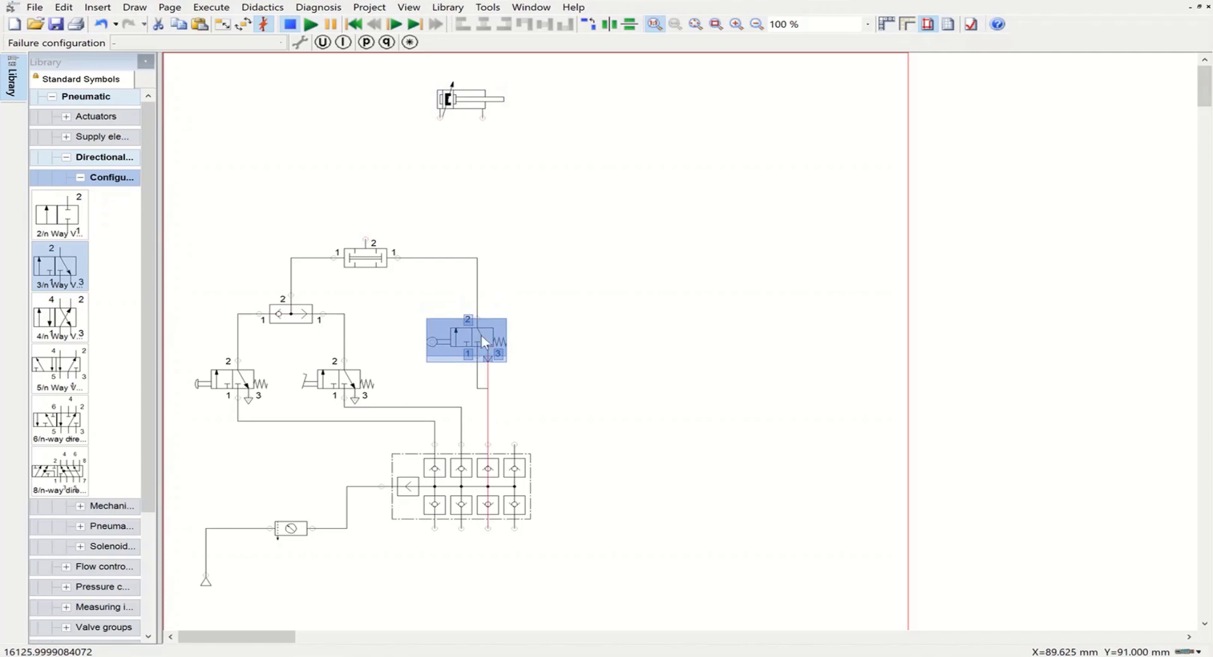
pyautogui.click(299, 324)
pyautogui.moveTo(298, 324); pyautogui.dragTo(299, 333)
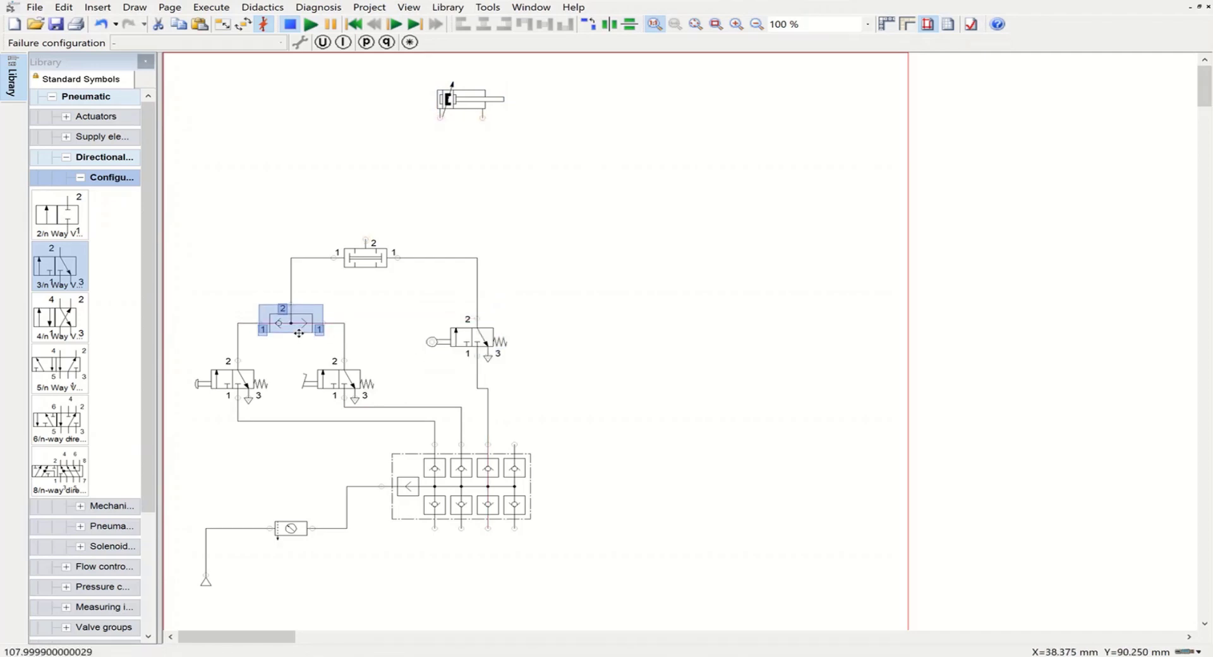
pyautogui.click(363, 264)
pyautogui.moveTo(362, 264); pyautogui.dragTo(363, 273)
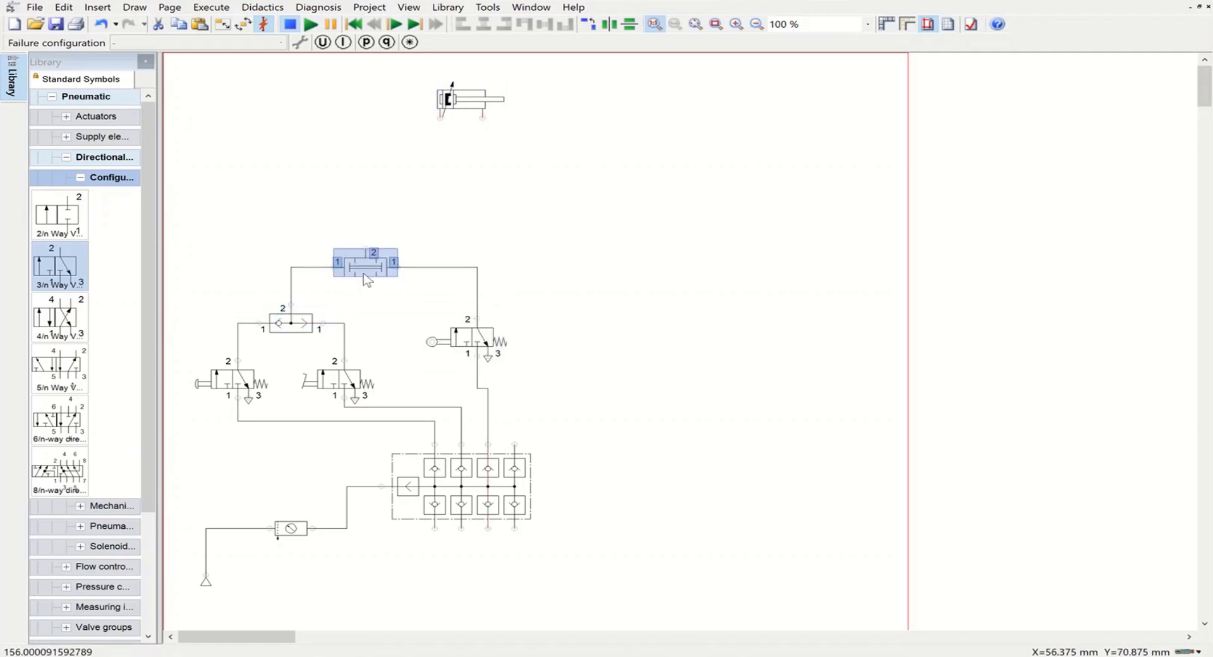
# Step: Place a configurable 5/n way valve directly below the double acting cylinder
pyautogui.click(80, 178)
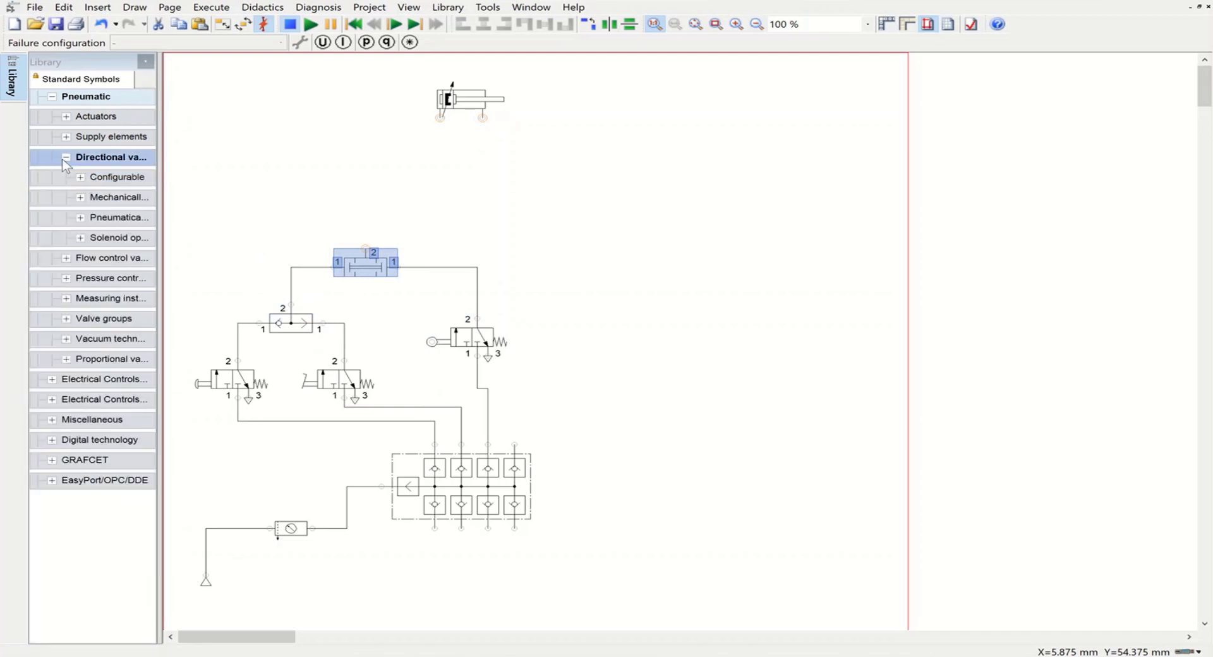
pyautogui.click(79, 179)
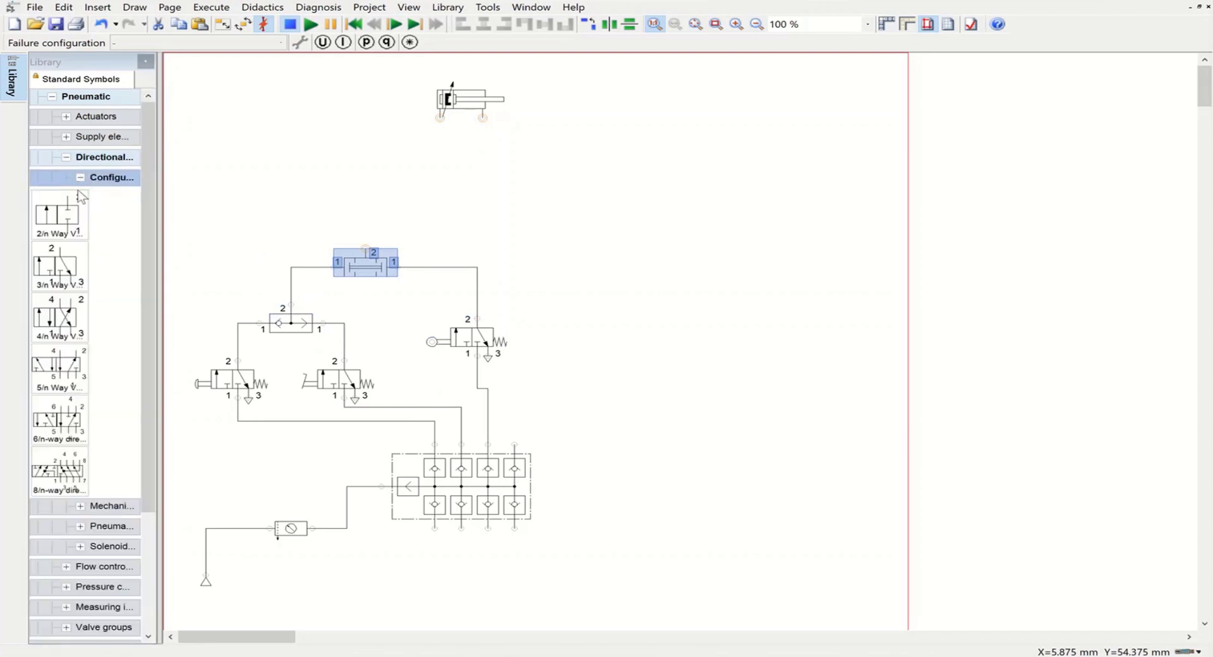
pyautogui.moveTo(60, 367); pyautogui.dragTo(493, 212)
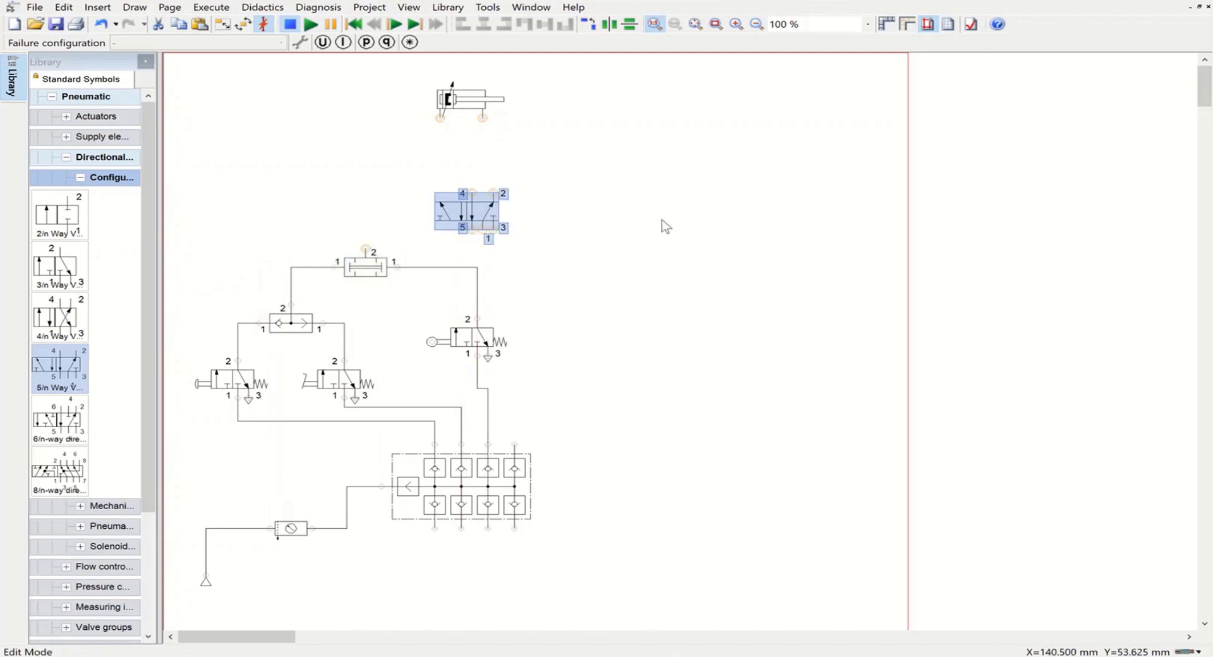
pyautogui.click(665, 226)
# Step: Configure the 5/n way valve with pneumatic actuation on both its left and right sides
pyautogui.doubleClick(474, 215)
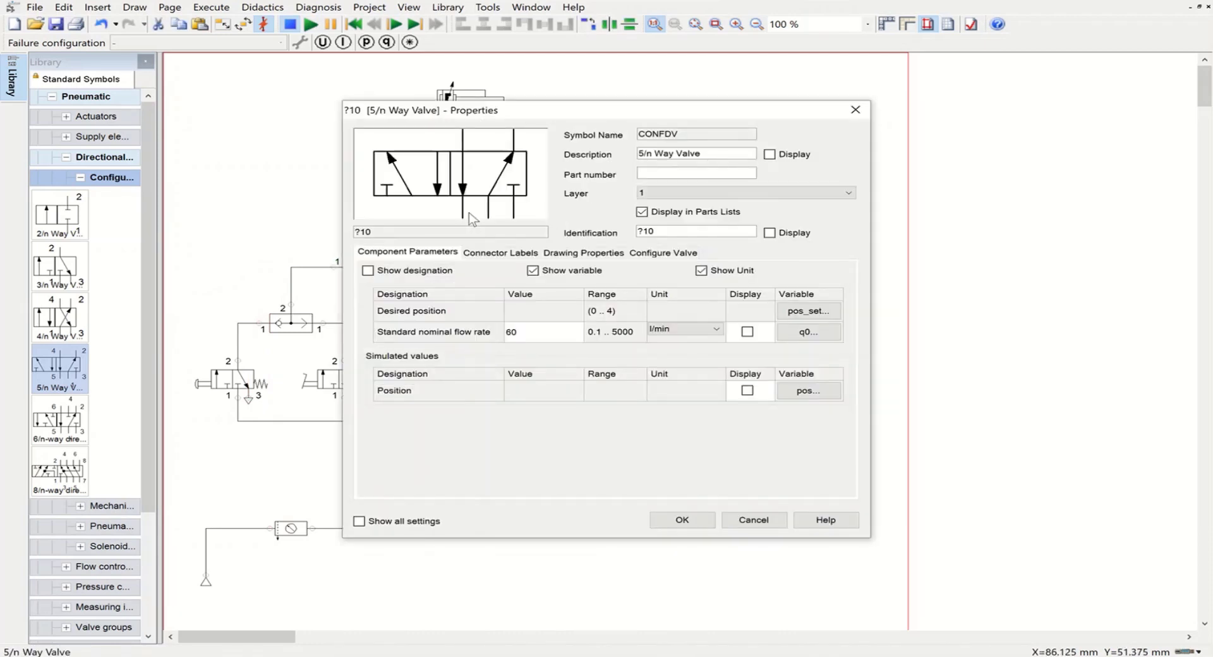
pyautogui.click(648, 256)
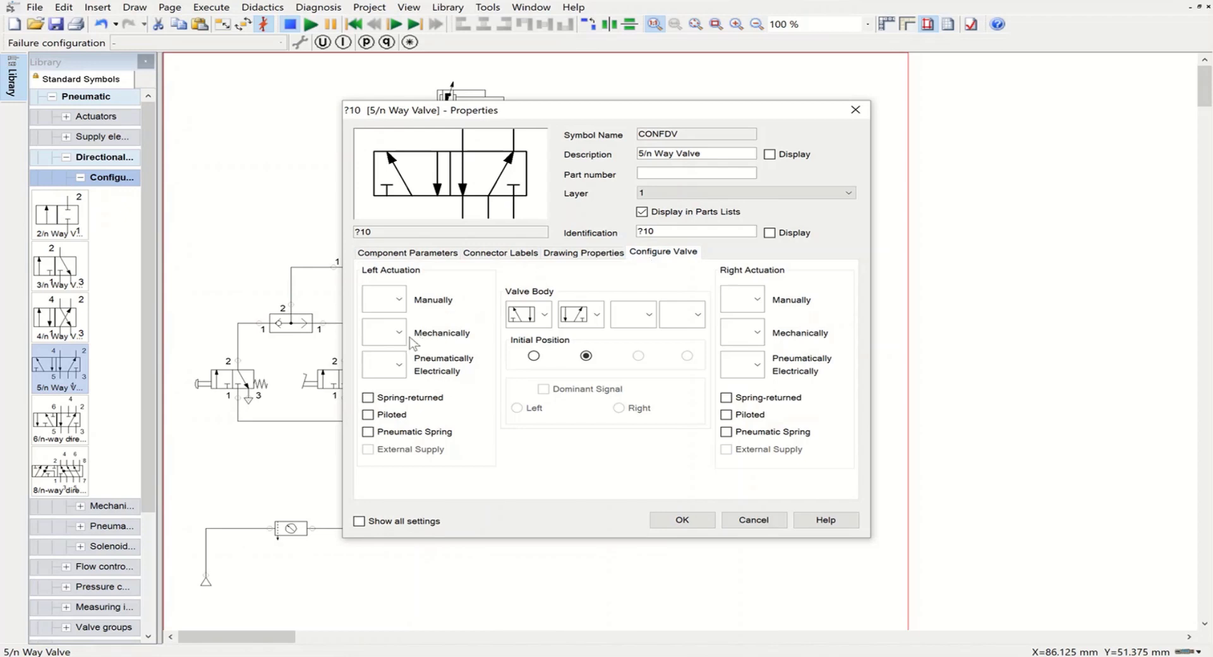
pyautogui.click(389, 365)
pyautogui.click(383, 417)
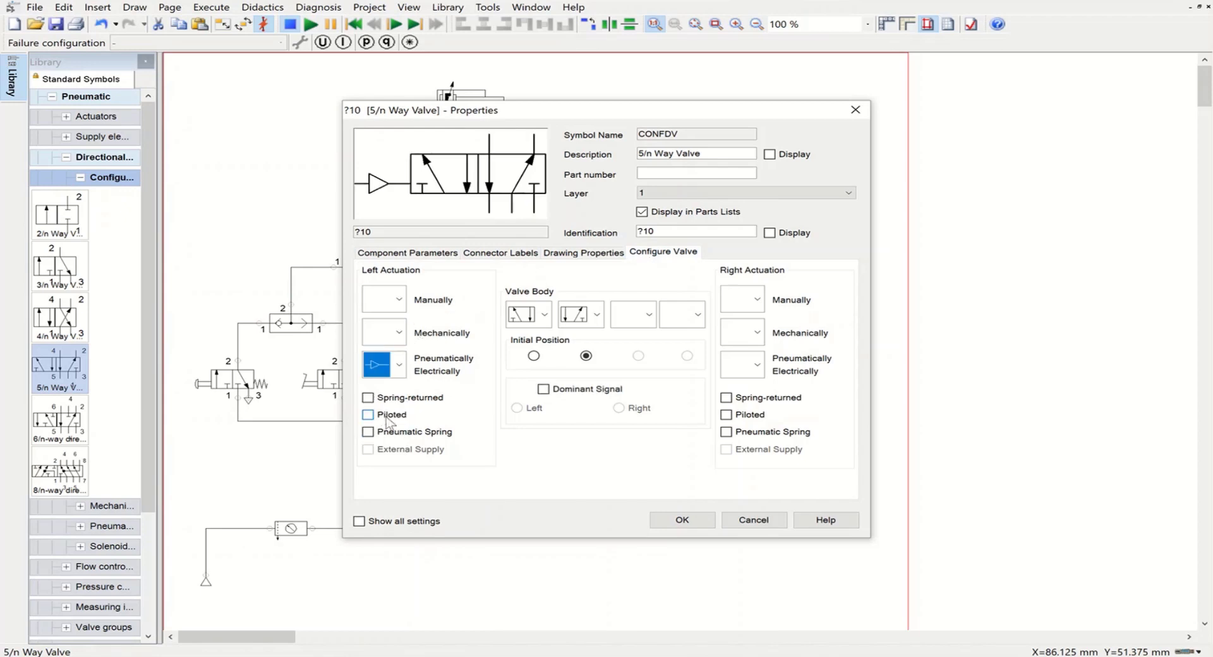
pyautogui.click(757, 367)
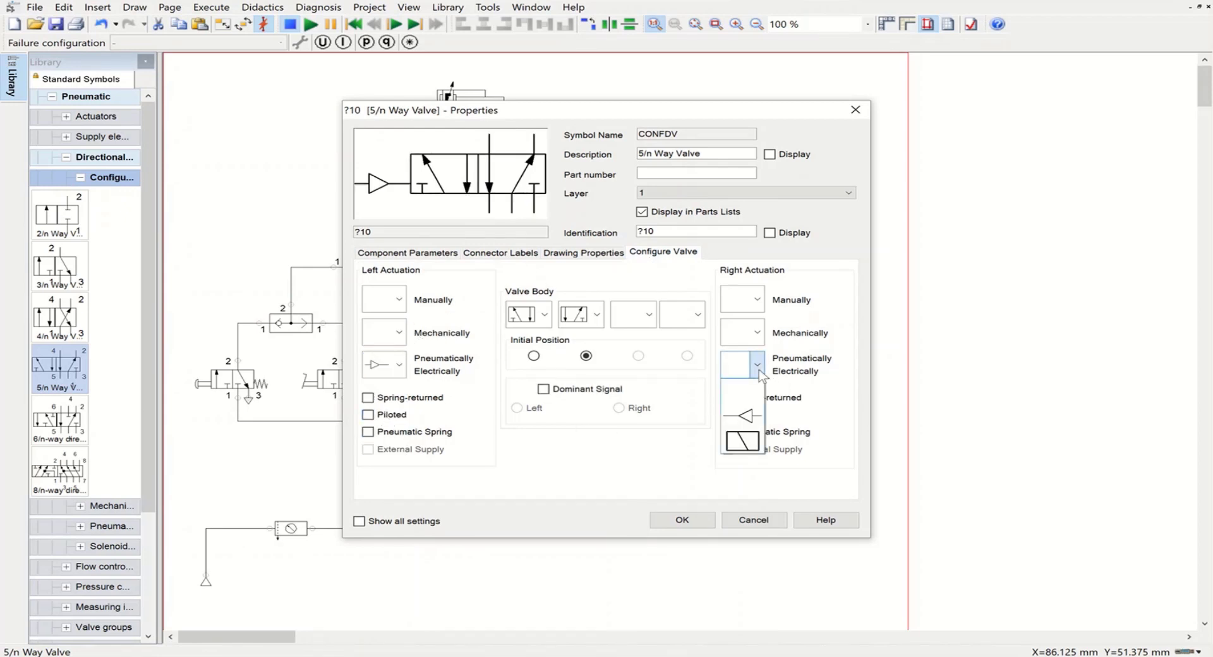
pyautogui.click(740, 416)
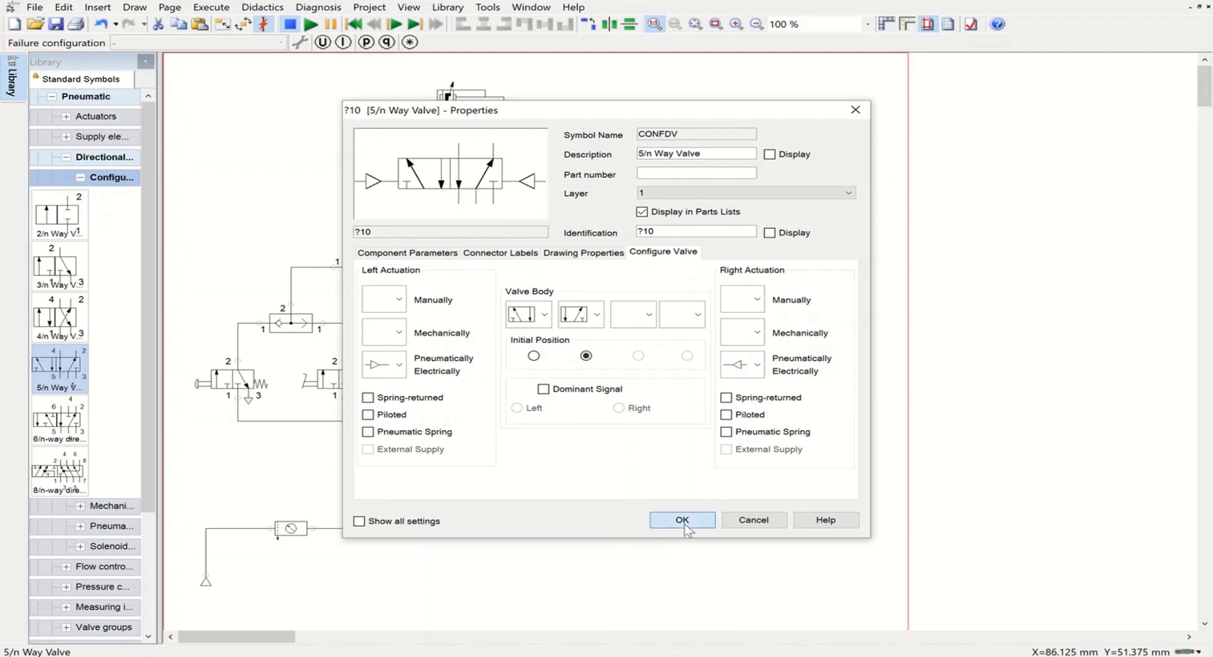
pyautogui.click(682, 519)
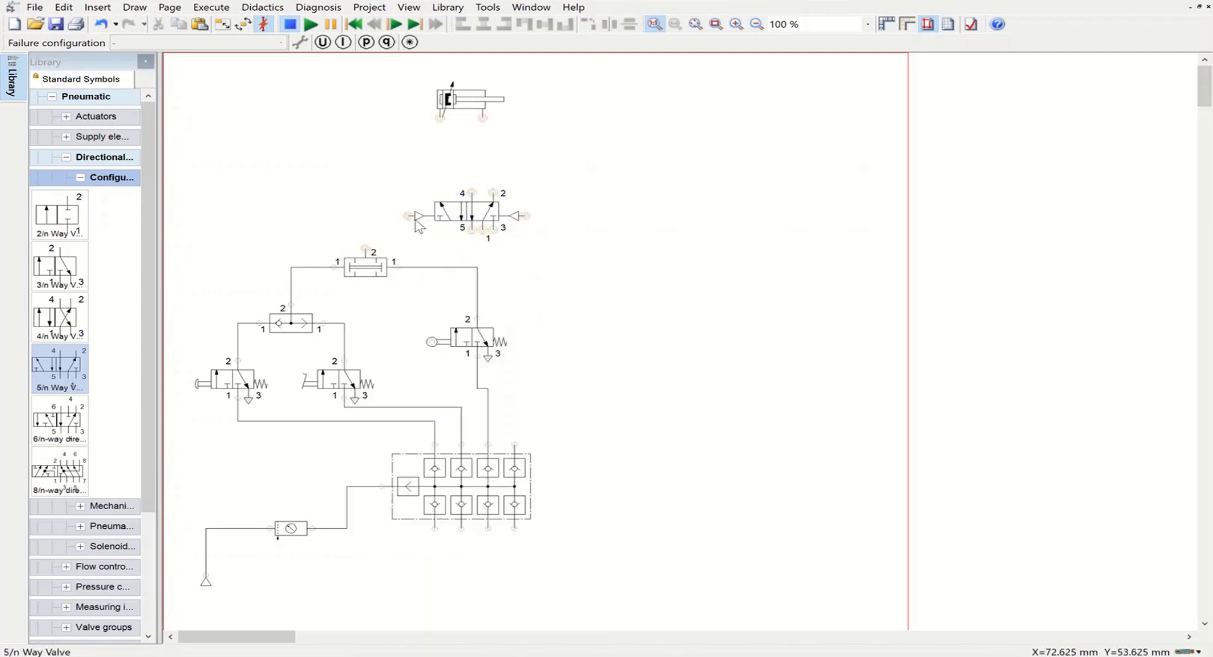
# Step: Connect the 5/n way valve's left pilot port to the two pressure valve's port 2, and its port 1 to the manifold's fourth upper outlet
pyautogui.moveTo(408, 215); pyautogui.dragTo(365, 250)
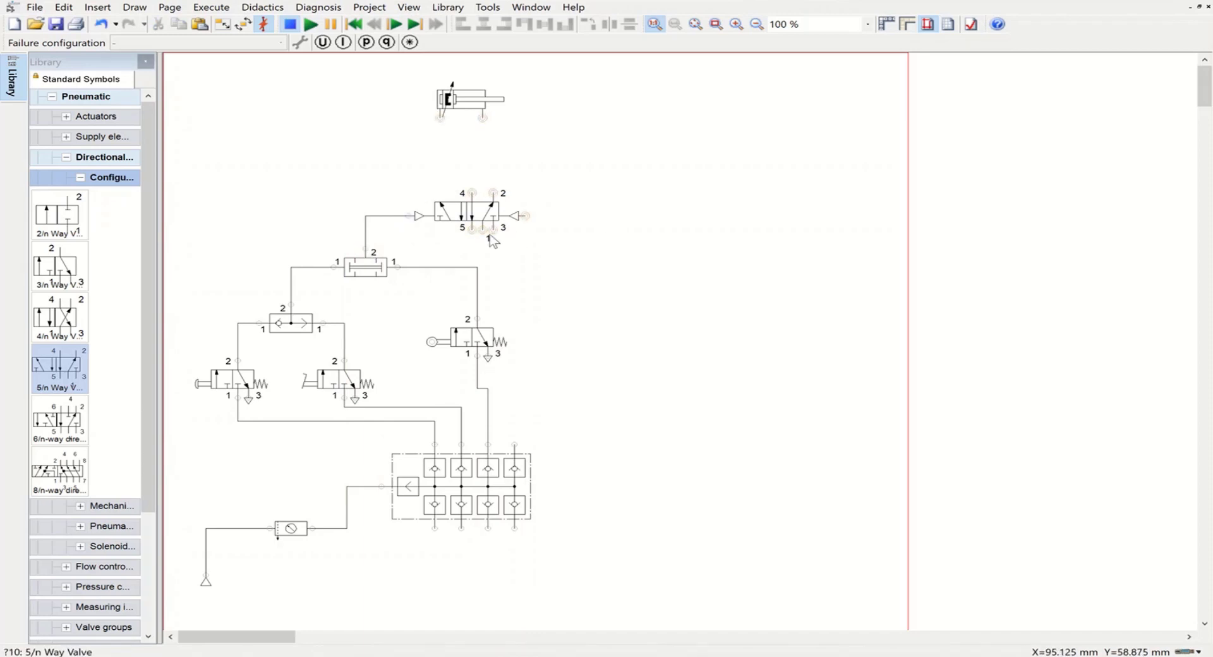
pyautogui.moveTo(483, 230); pyautogui.dragTo(493, 267)
pyautogui.moveTo(547, 377); pyautogui.dragTo(515, 445)
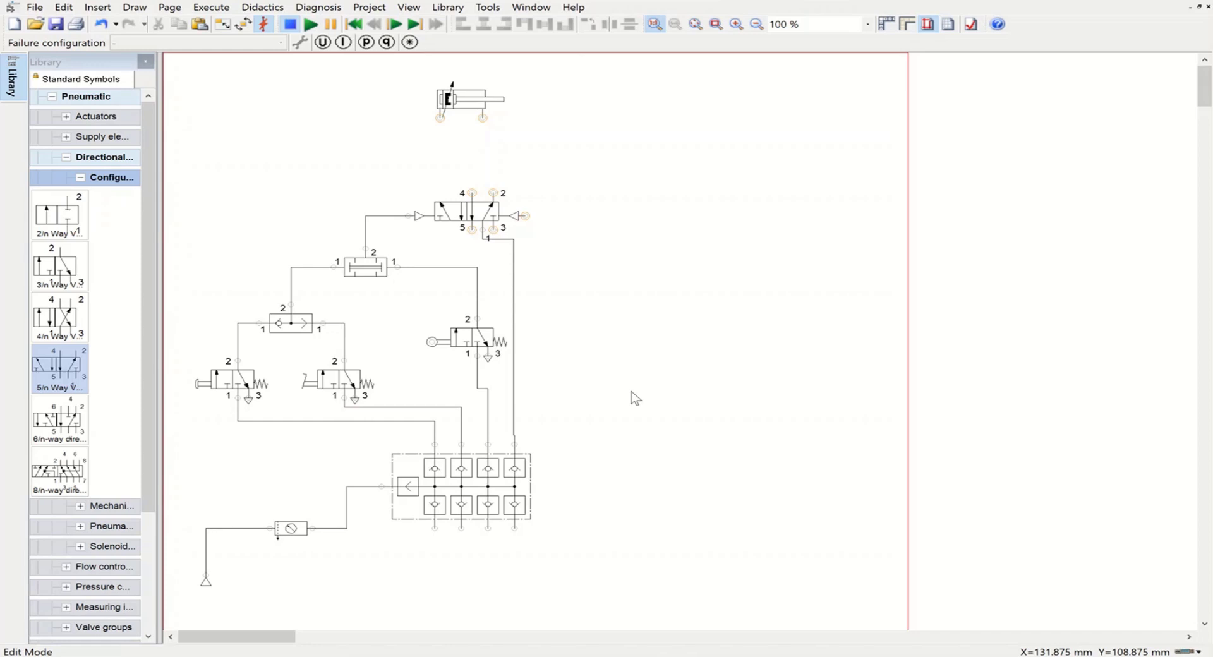
# Step: Fit exhaust terminators to ports 5 and 3 of the 5/n way valve
pyautogui.doubleClick(469, 233)
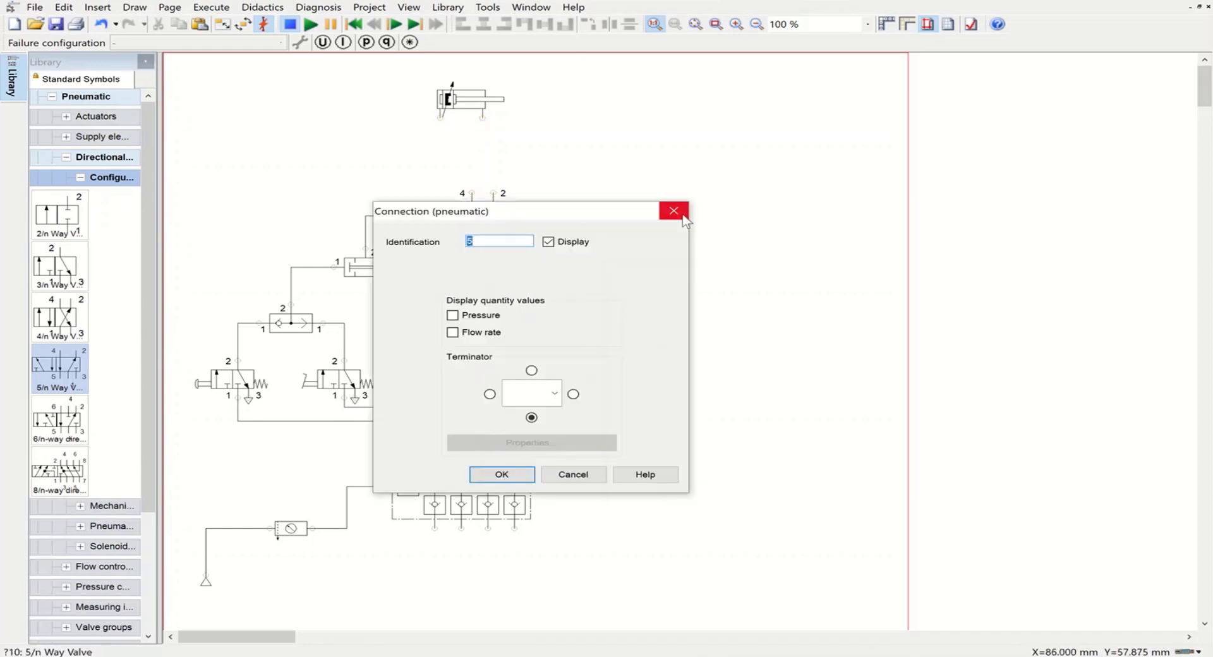
pyautogui.click(673, 212)
pyautogui.doubleClick(472, 228)
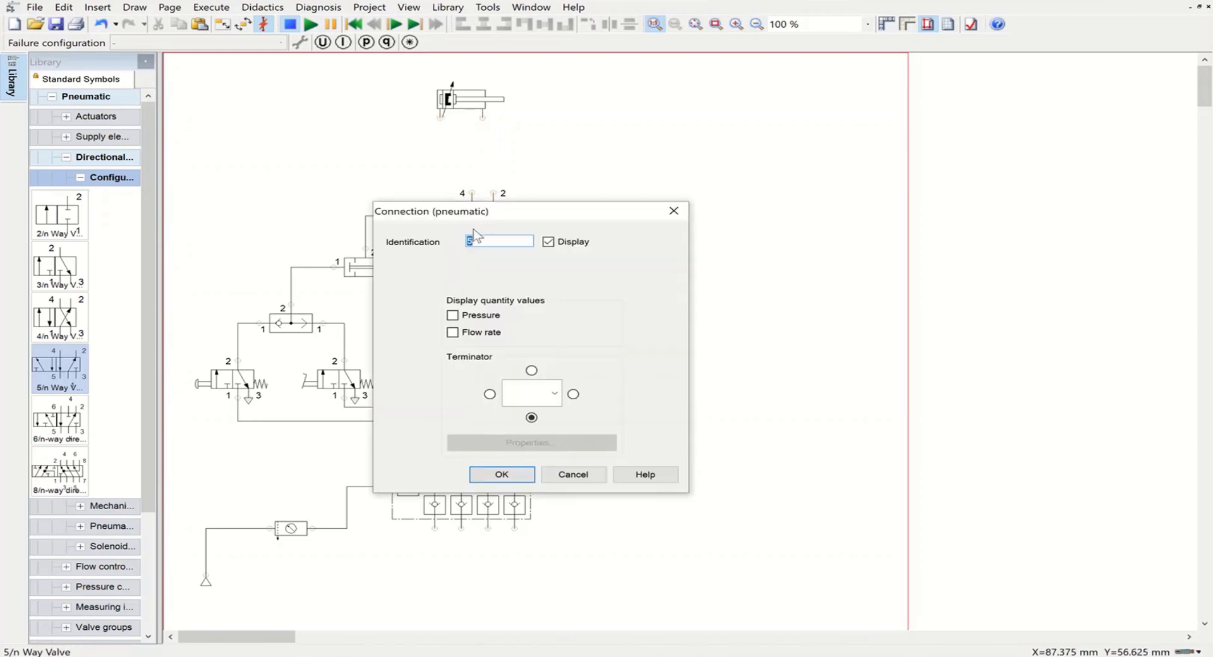
pyautogui.click(559, 401)
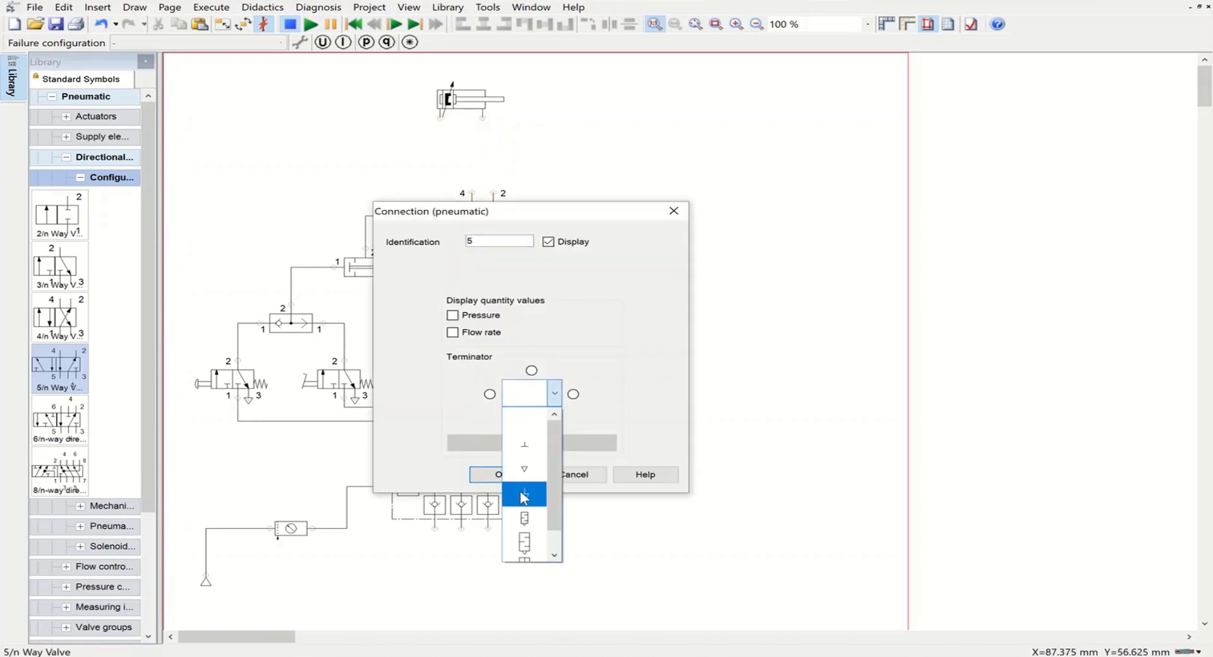
pyautogui.click(523, 494)
pyautogui.click(501, 475)
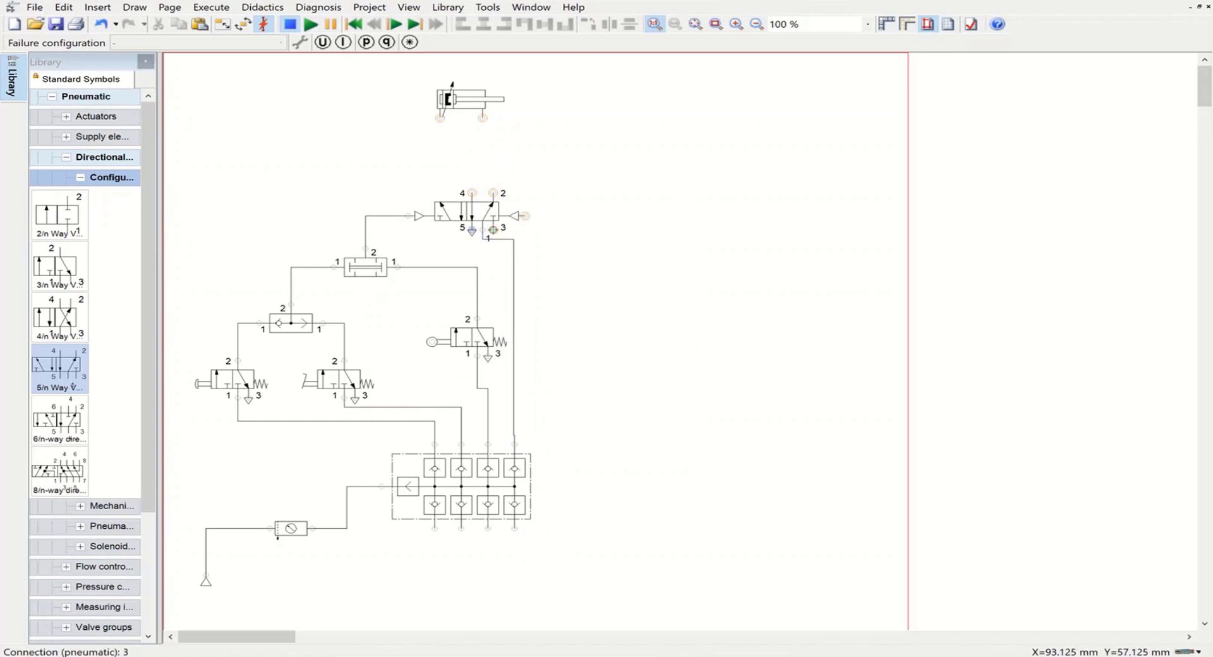
pyautogui.doubleClick(495, 231)
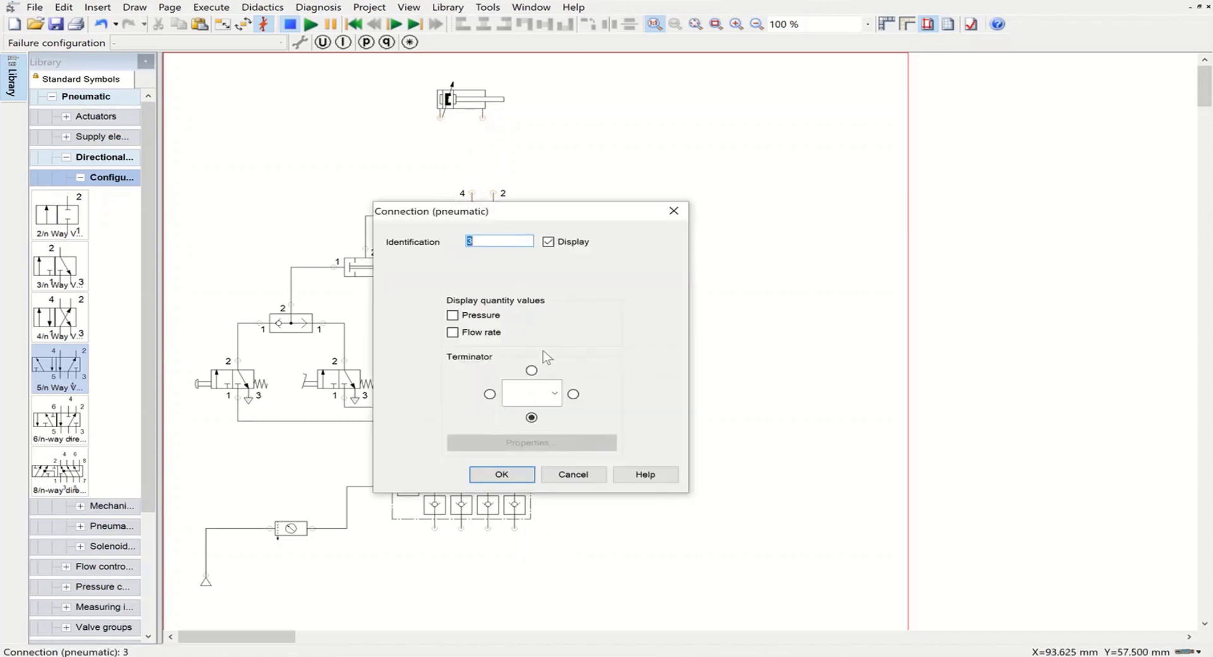
pyautogui.click(555, 393)
pyautogui.click(529, 493)
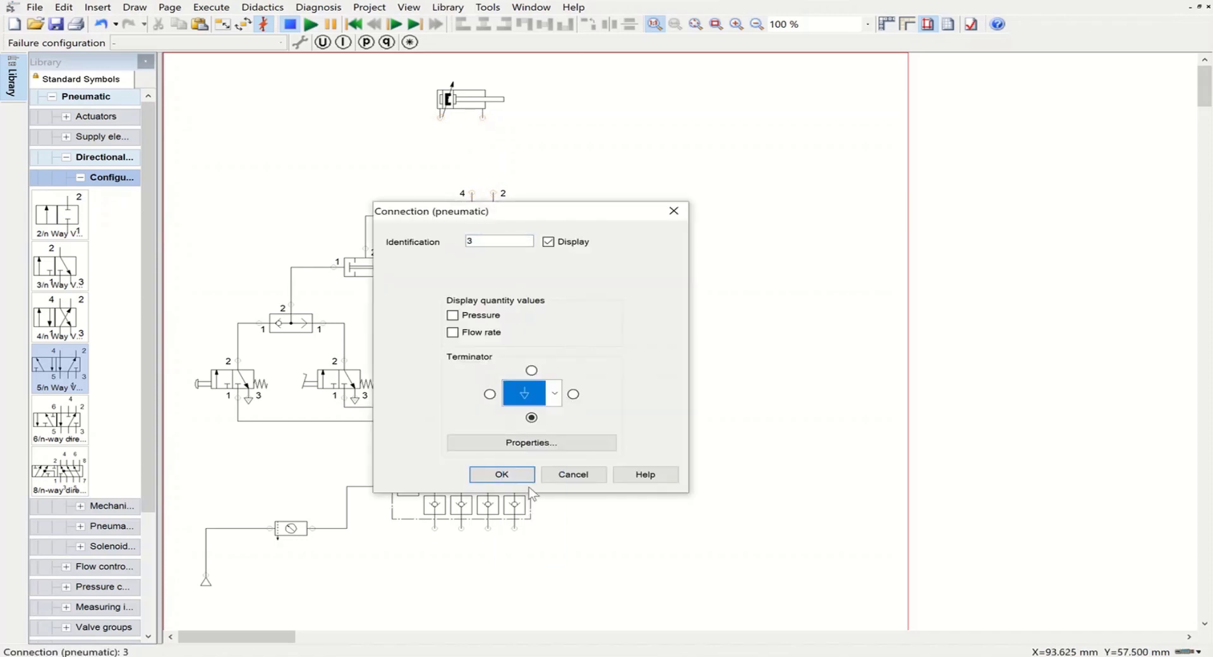
pyautogui.click(513, 475)
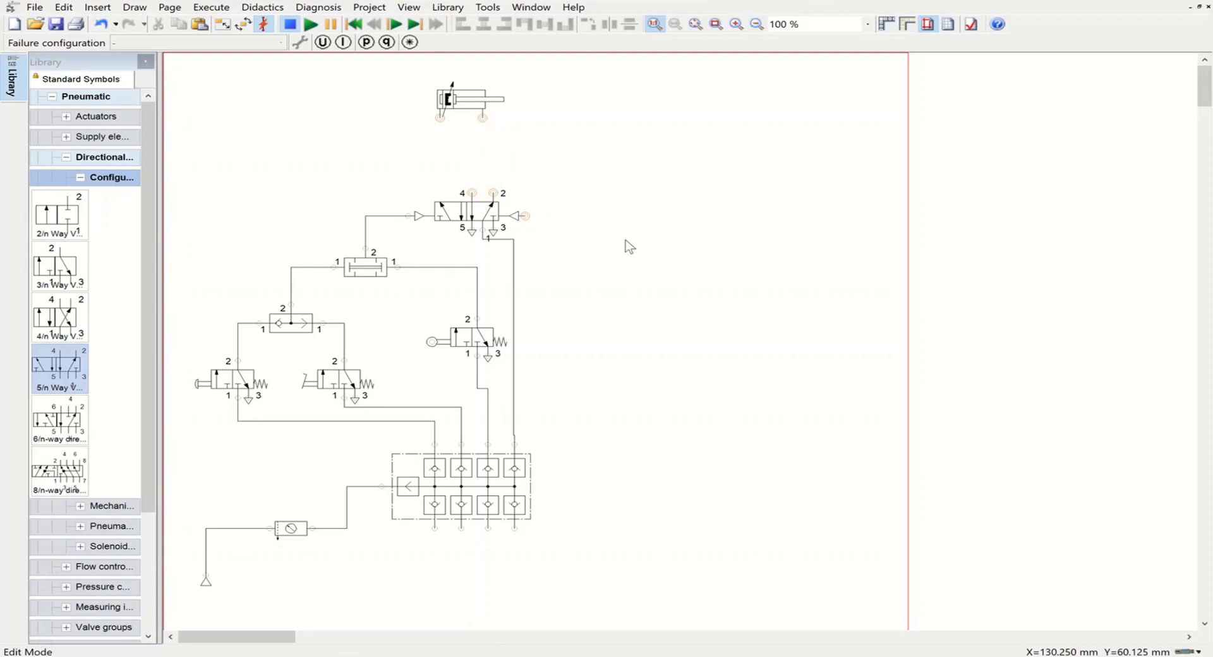
# Step: Raise the double acting cylinder slightly and place a throttle check valve below and to the left of it
pyautogui.click(446, 98)
pyautogui.moveTo(446, 98); pyautogui.dragTo(446, 89)
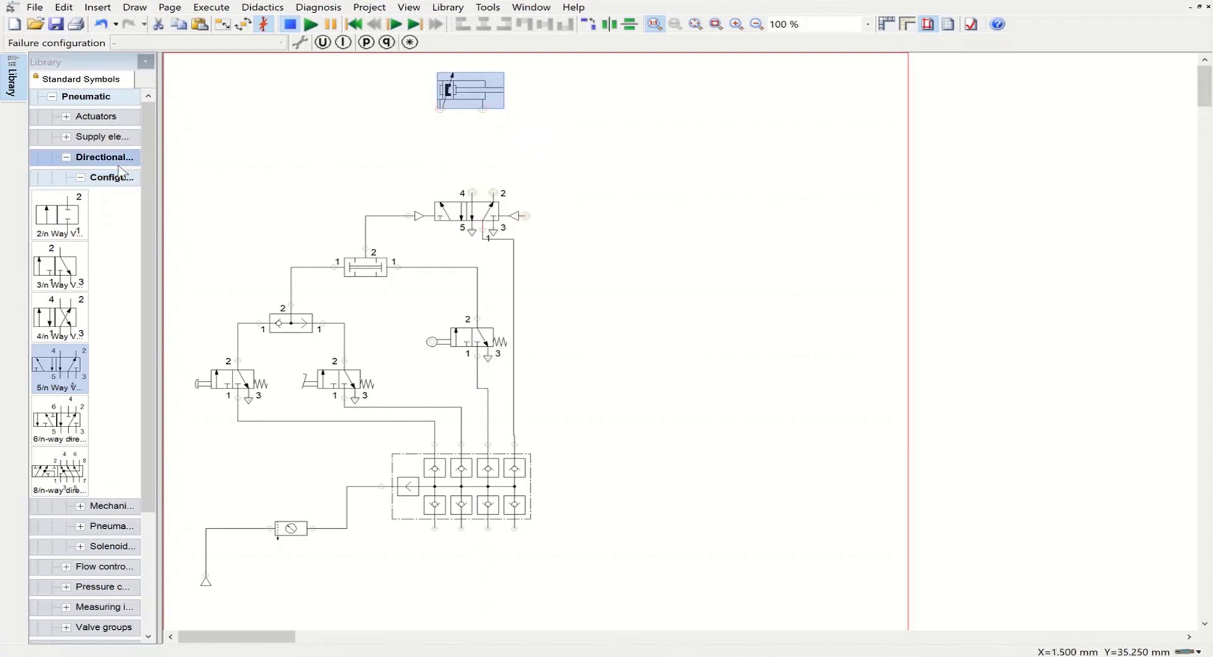
pyautogui.click(81, 179)
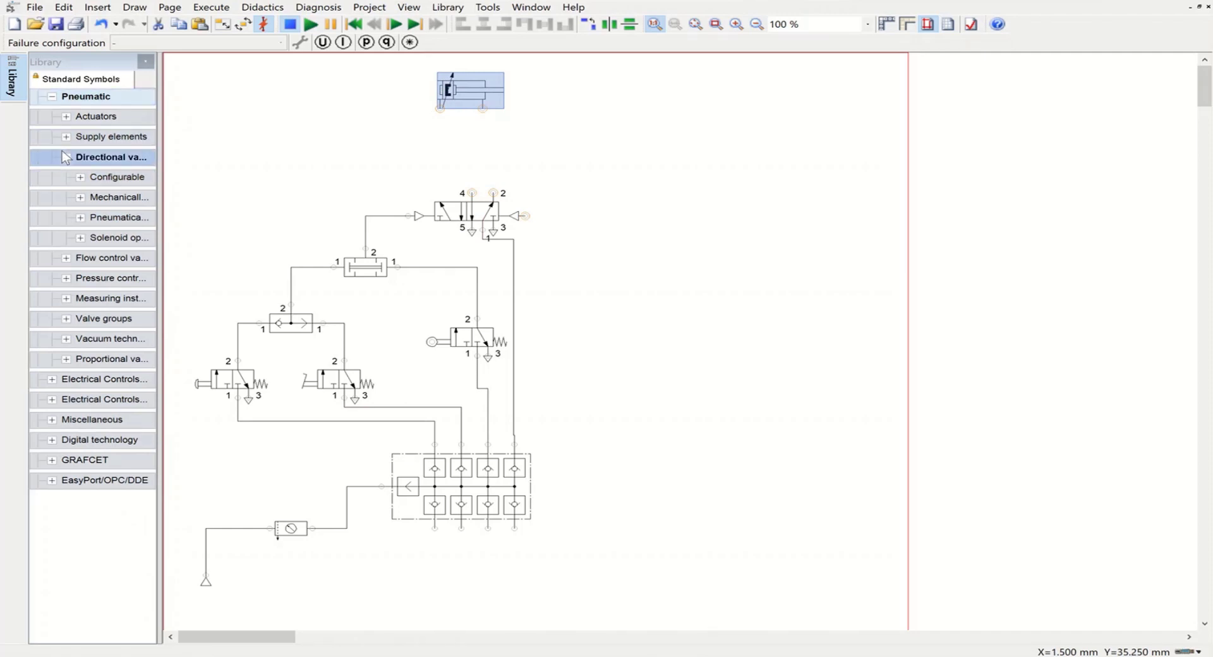
pyautogui.click(65, 157)
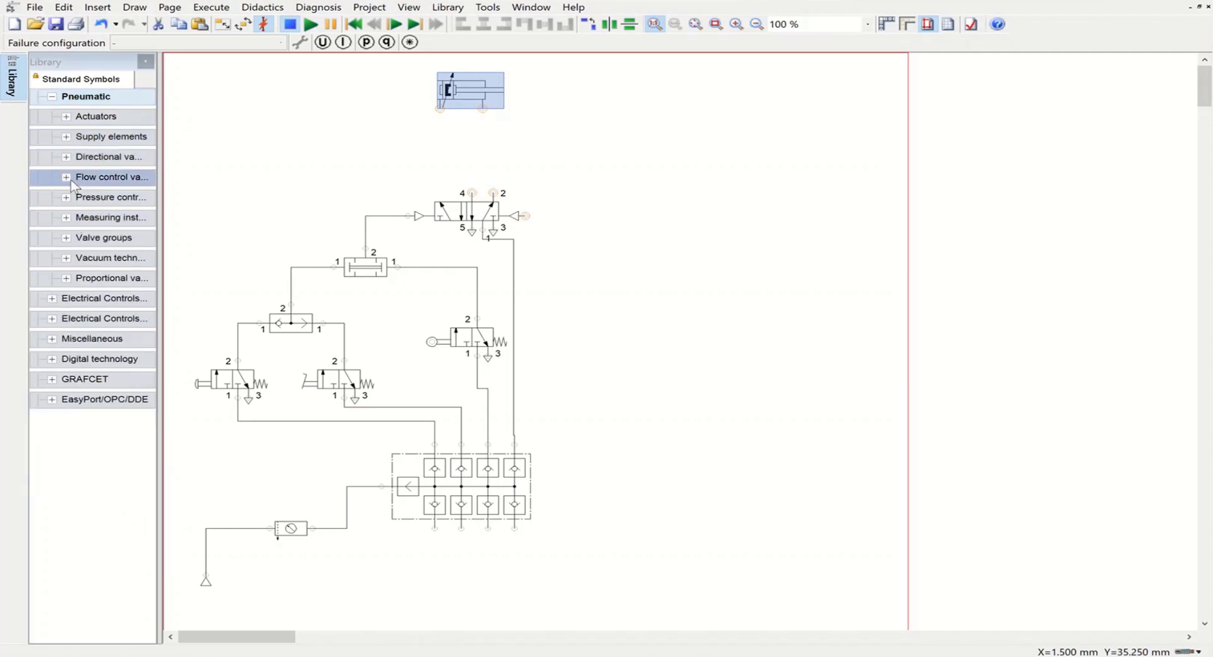
pyautogui.click(68, 179)
pyautogui.moveTo(60, 215); pyautogui.dragTo(298, 161)
# Step: Rotate the throttle check valve by 180°, mirror it horizontally, and position it directly above the two pressure valve
pyautogui.rightClick(295, 155)
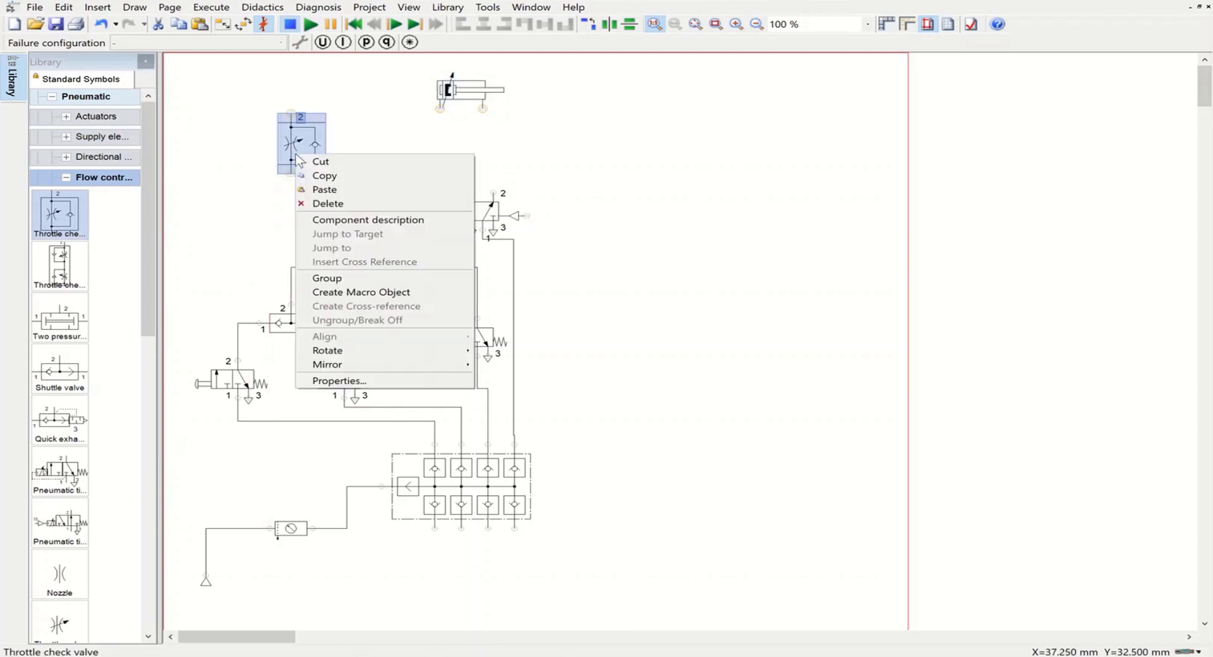
pyautogui.moveTo(444, 352)
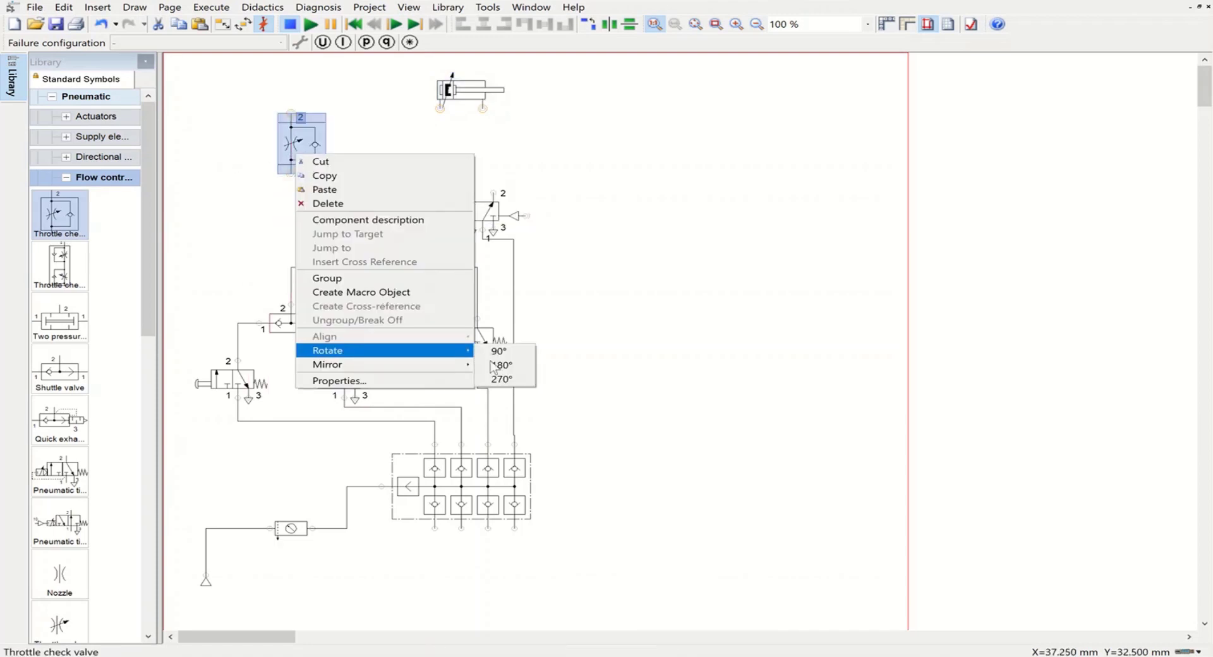
pyautogui.click(501, 366)
pyautogui.rightClick(302, 145)
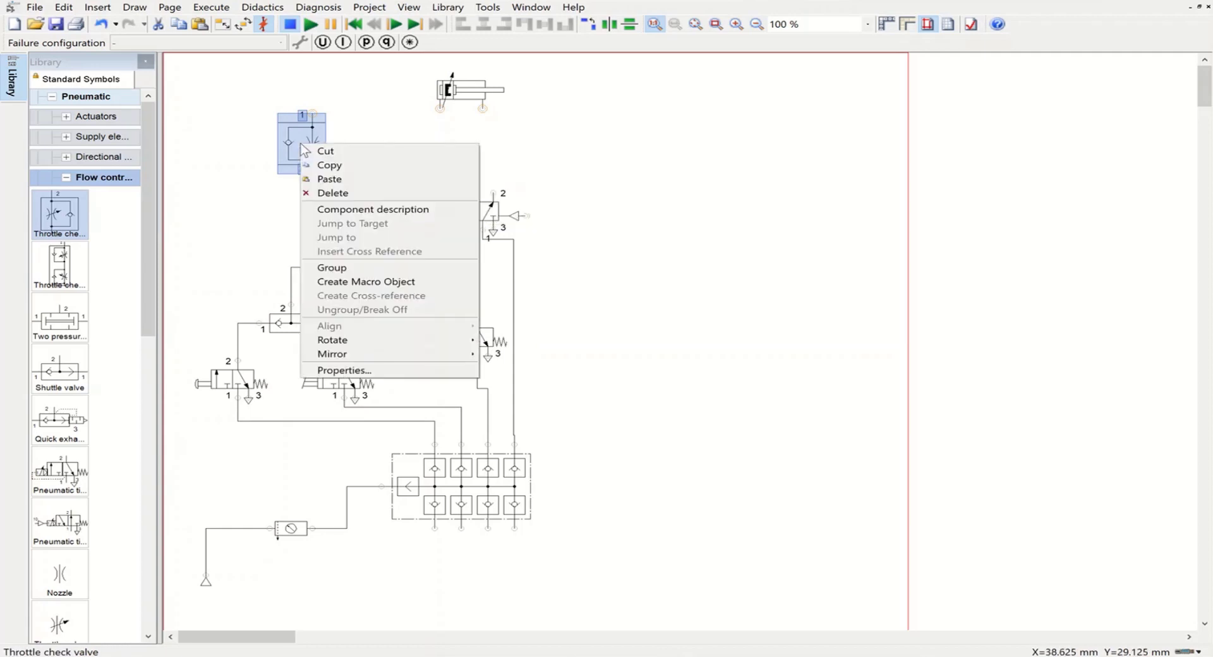
pyautogui.moveTo(470, 353)
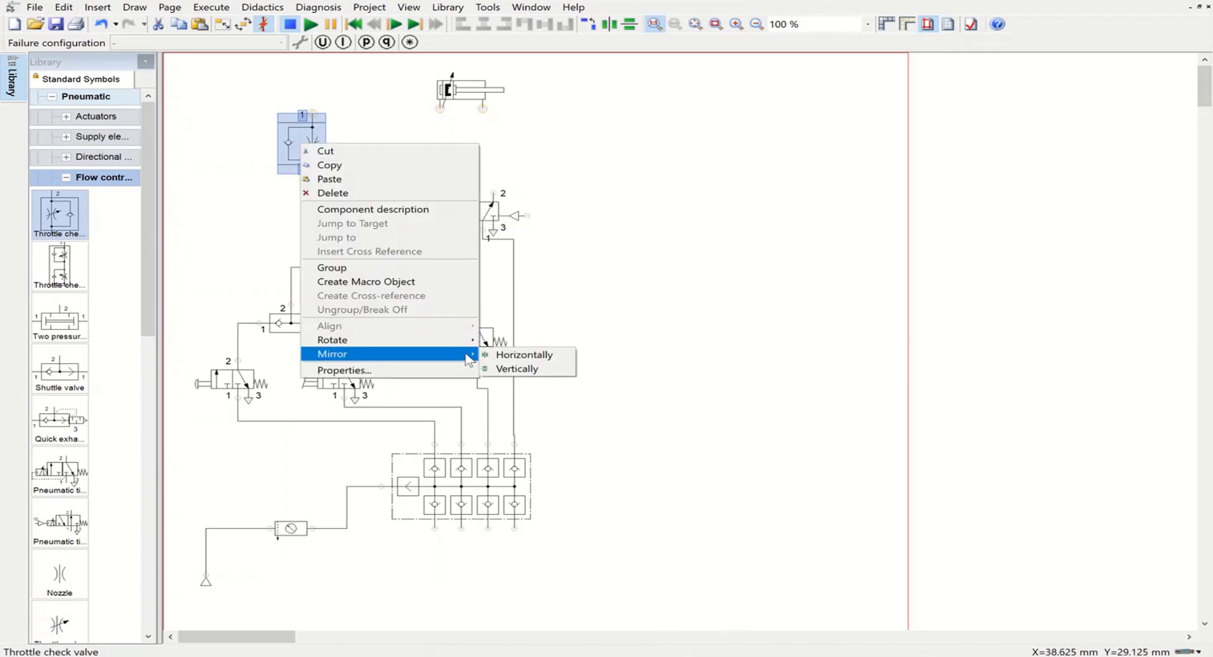
pyautogui.click(516, 355)
pyautogui.moveTo(318, 142); pyautogui.dragTo(348, 145)
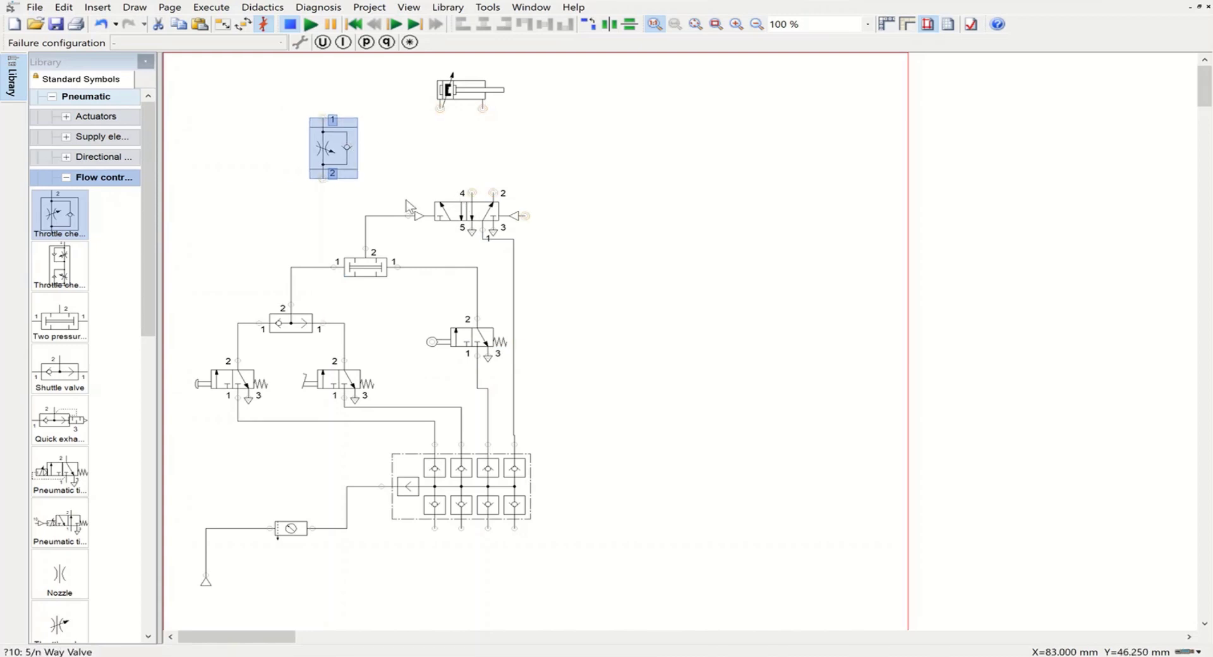
pyautogui.moveTo(325, 161)
pyautogui.moveTo(337, 140); pyautogui.dragTo(380, 144)
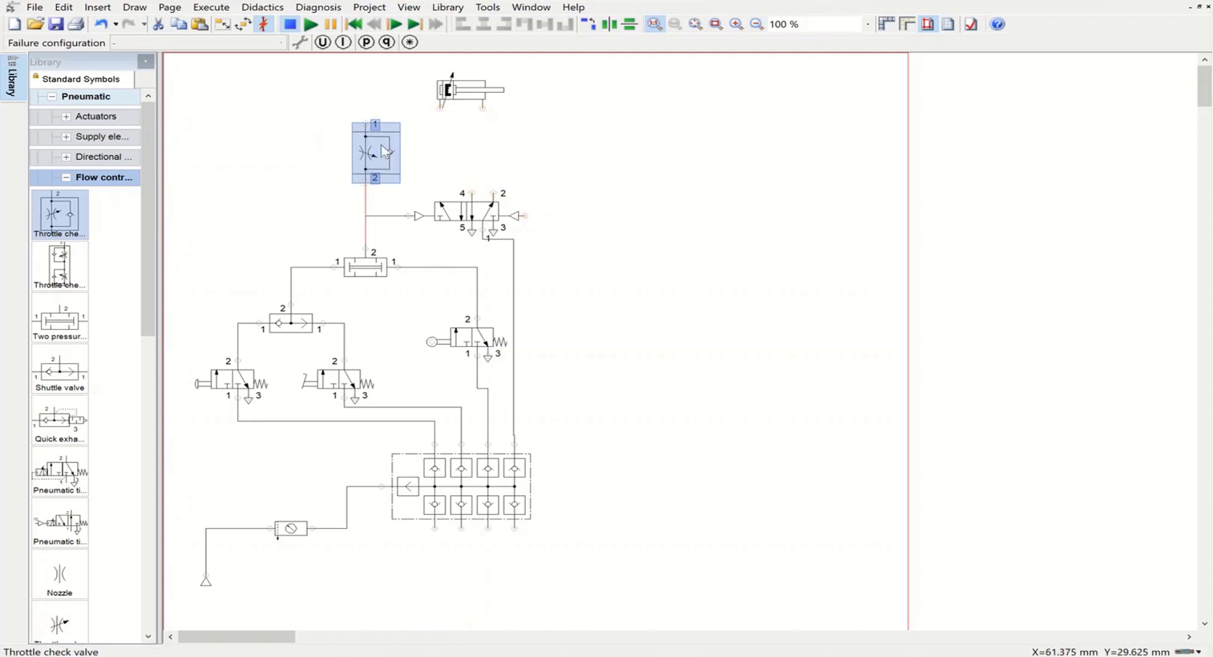
# Step: Connect the throttle check valve's port 2 to the 5/n way valve's port 4 and its port 1 to the cylinder's left port, lowering the 5/n valve slightly
pyautogui.moveTo(365, 180); pyautogui.dragTo(470, 191)
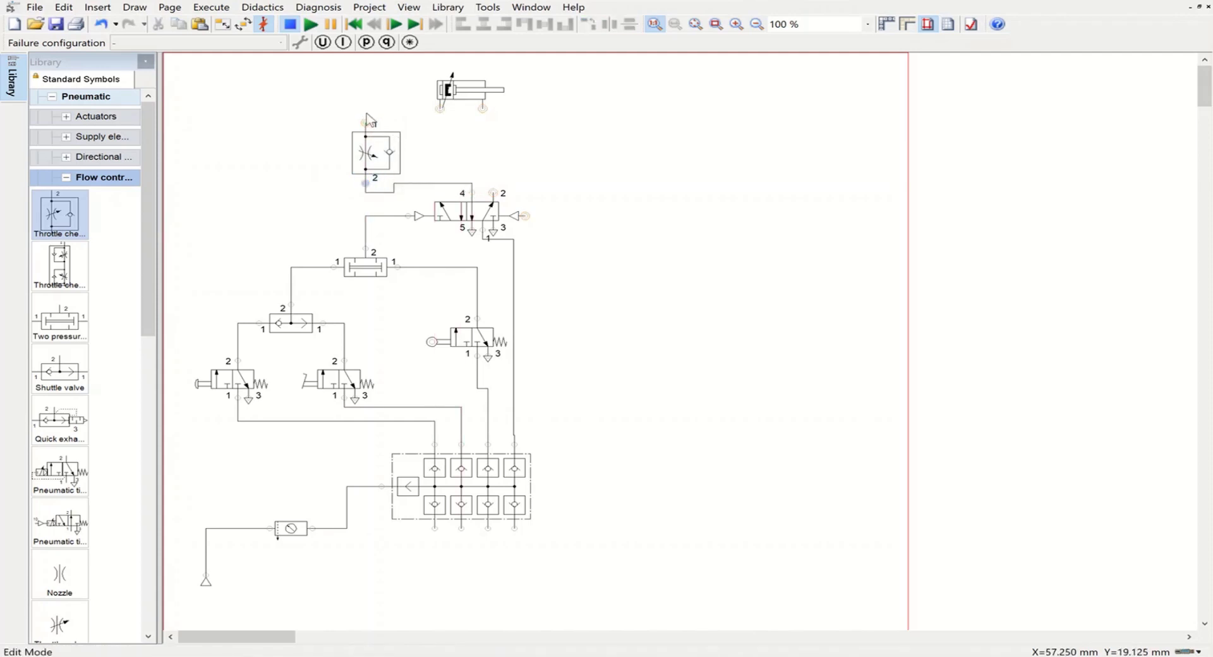
pyautogui.moveTo(367, 121); pyautogui.dragTo(437, 109)
pyautogui.moveTo(437, 189); pyautogui.dragTo(463, 215)
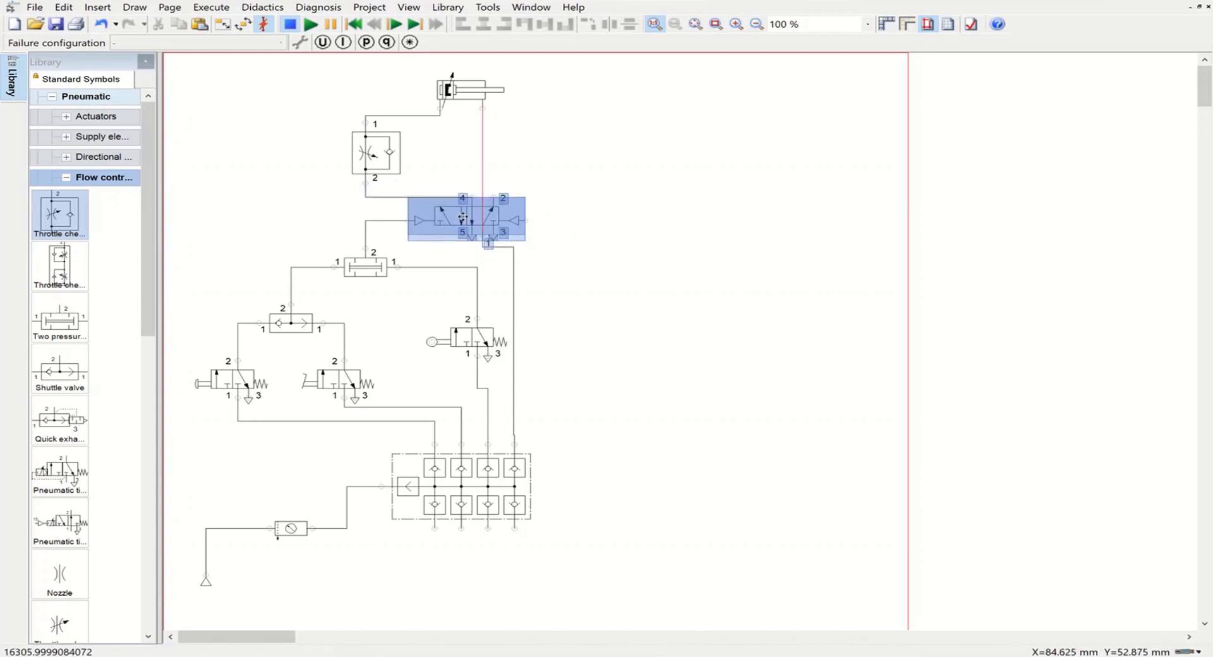
pyautogui.click(618, 216)
# Step: Duplicate the throttle check valve and connect the copy between the cylinder's right port and the 5/n way valve's port 2
pyautogui.click(367, 156)
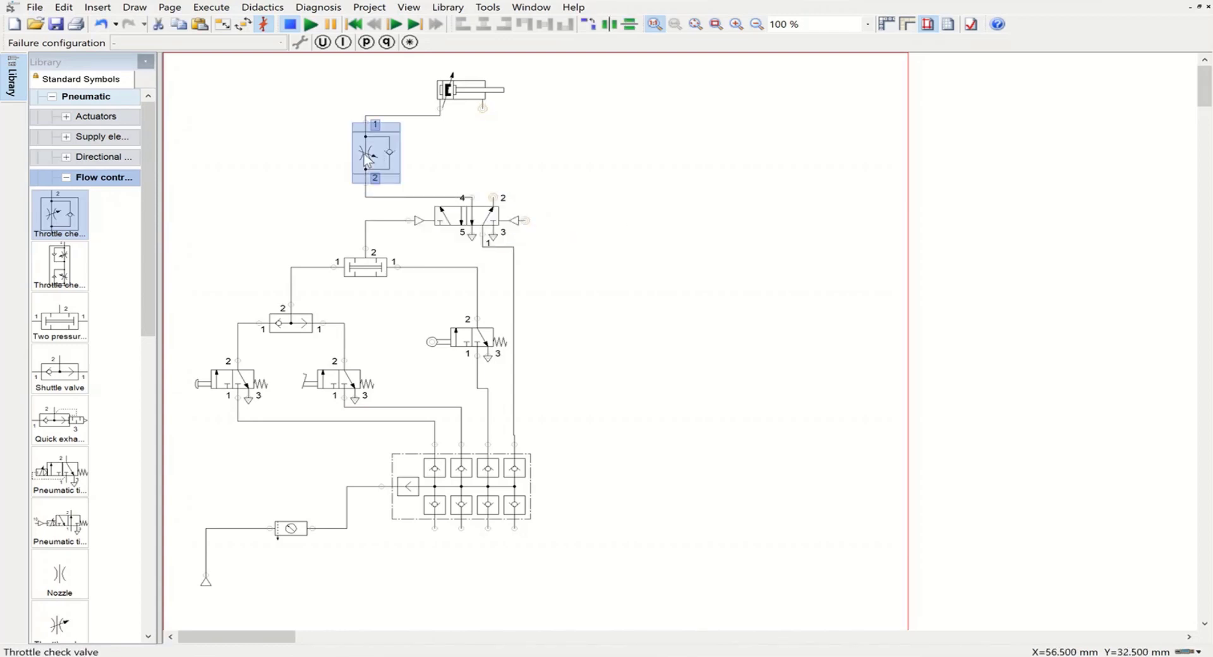
pyautogui.moveTo(366, 156); pyautogui.dragTo(483, 108)
pyautogui.moveTo(536, 184); pyautogui.dragTo(552, 156)
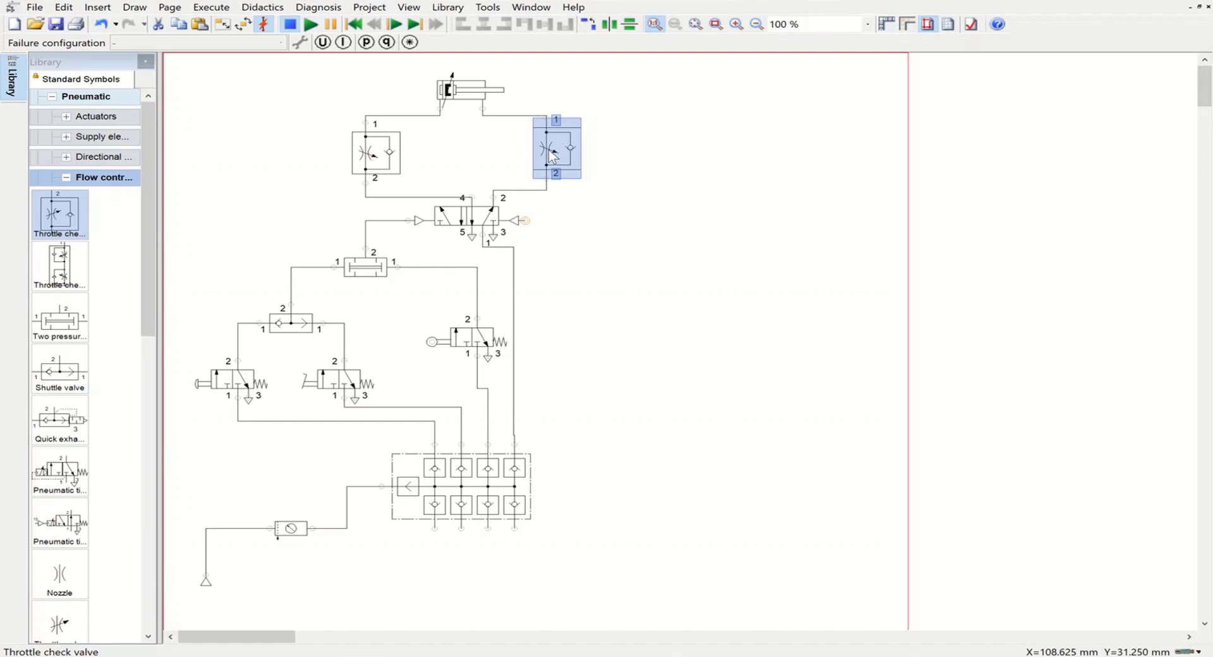
# Step: Place a normally closed time delay valve from the valve groups in the empty area right of the circuit
pyautogui.click(65, 179)
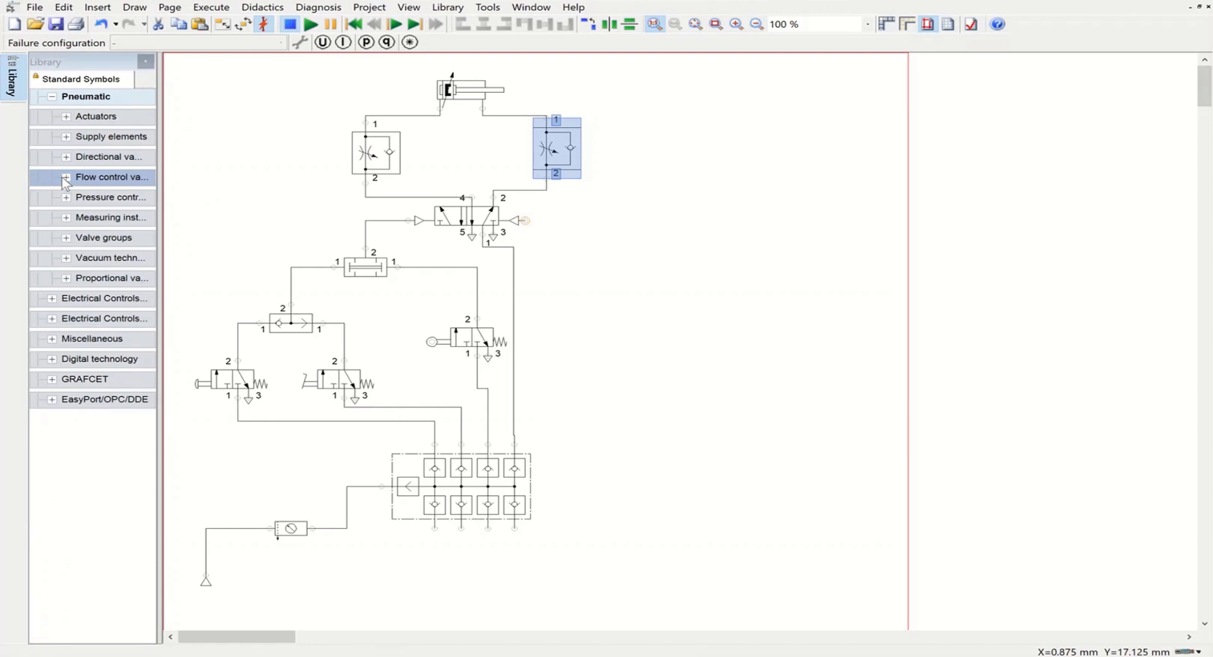
pyautogui.click(73, 240)
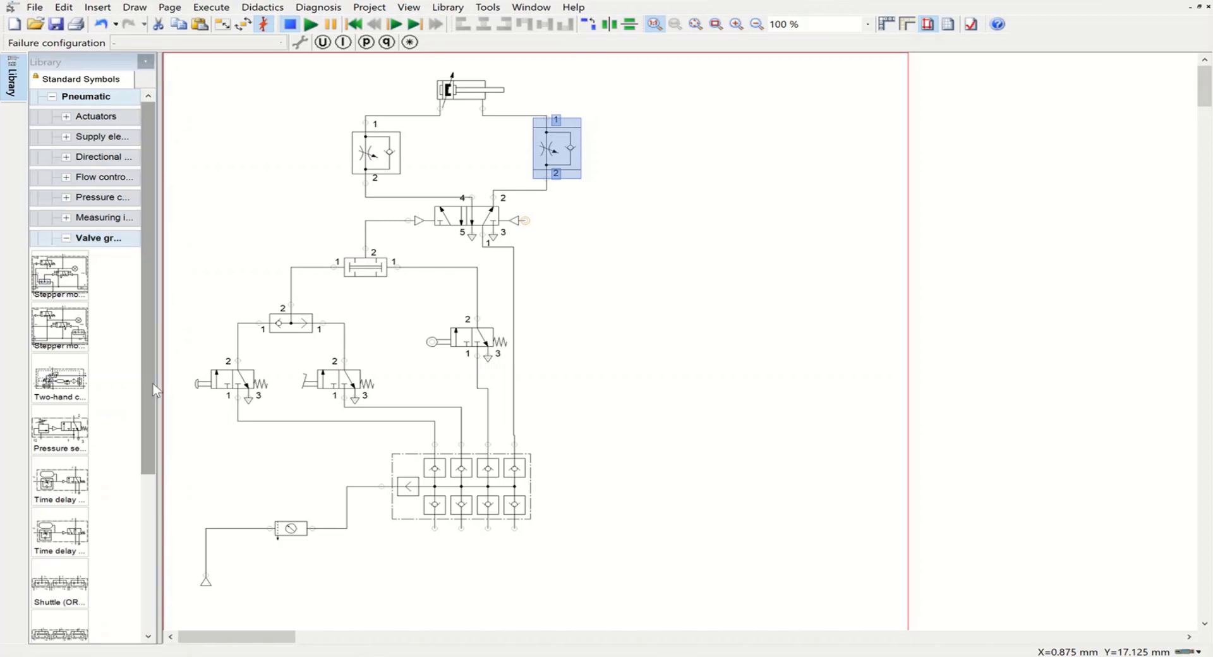
pyautogui.scroll(-2, 152, 398)
pyautogui.moveTo(74, 415); pyautogui.dragTo(822, 342)
pyautogui.click(841, 391)
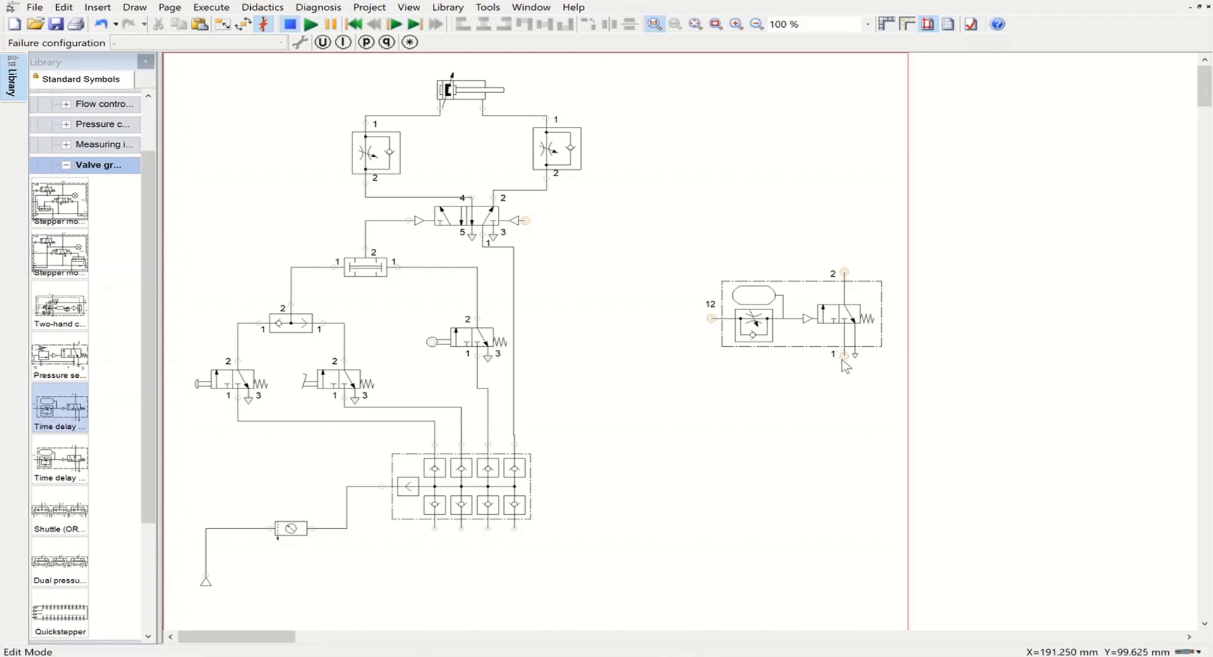
# Step: Connect the time delay valve's port 1 to the manifold's third lower outlet, routing the line's horizontal segment well below the manifold
pyautogui.moveTo(844, 356); pyautogui.dragTo(486, 533)
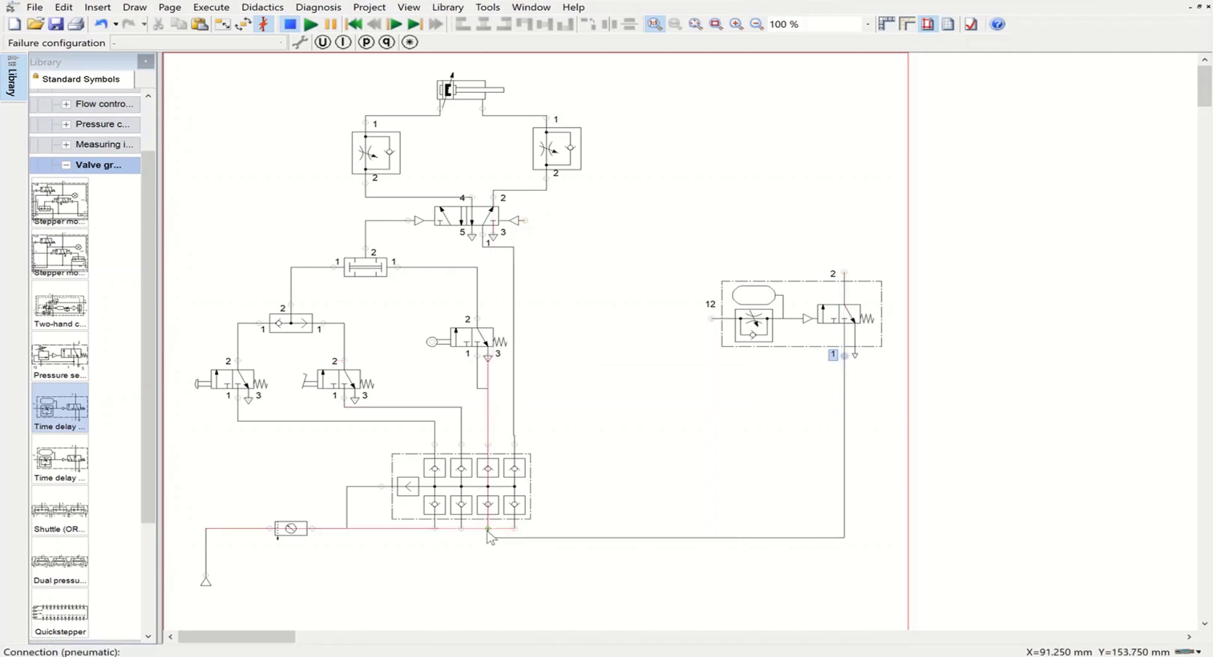
pyautogui.click(616, 537)
pyautogui.moveTo(616, 537); pyautogui.dragTo(617, 583)
pyautogui.click(732, 427)
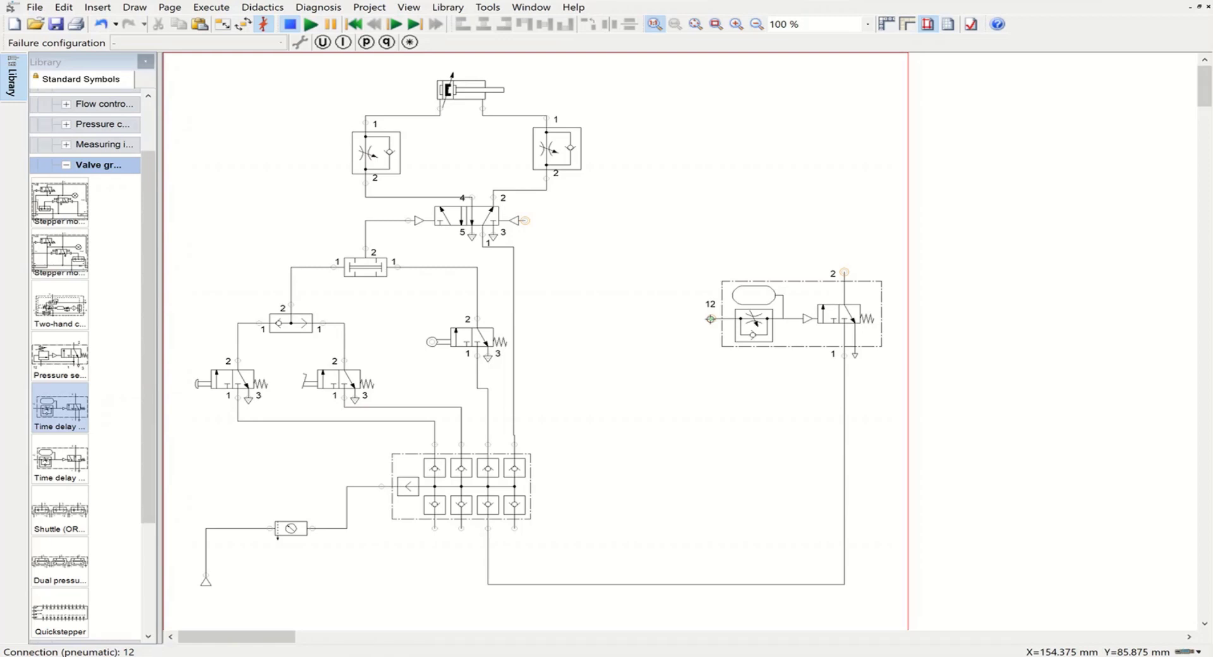
# Step: Place a configurable 3/n way valve below and left of the time delay valve, with its port 2 connected to port 12
pyautogui.click(67, 163)
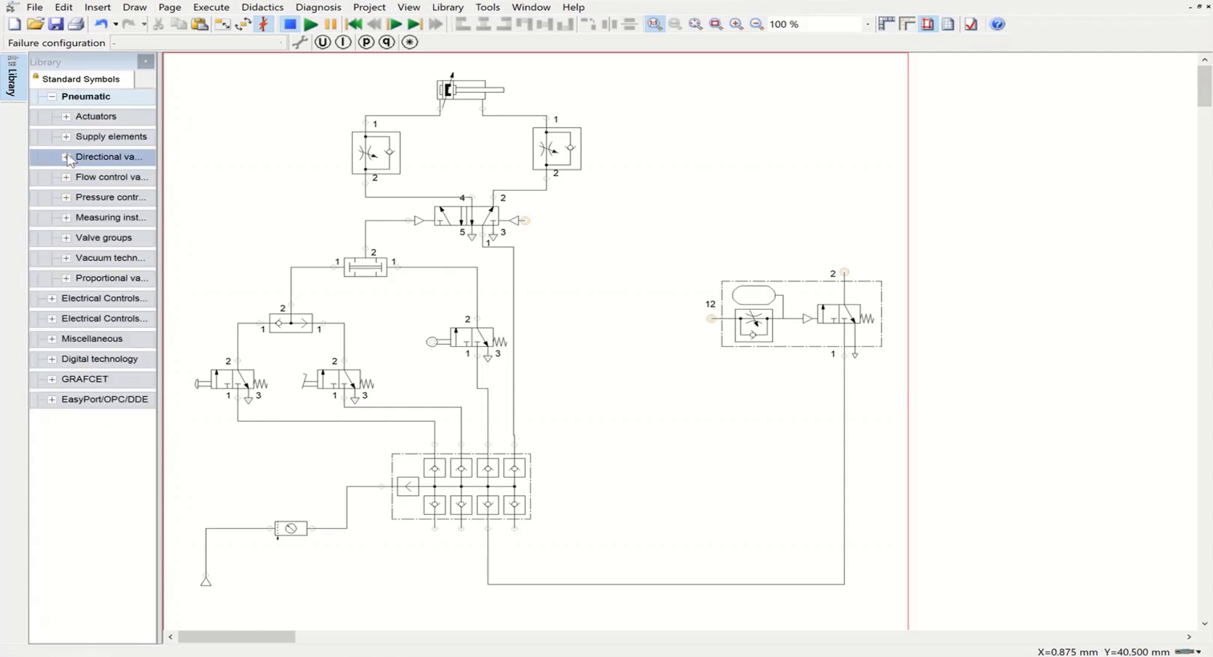
pyautogui.click(67, 157)
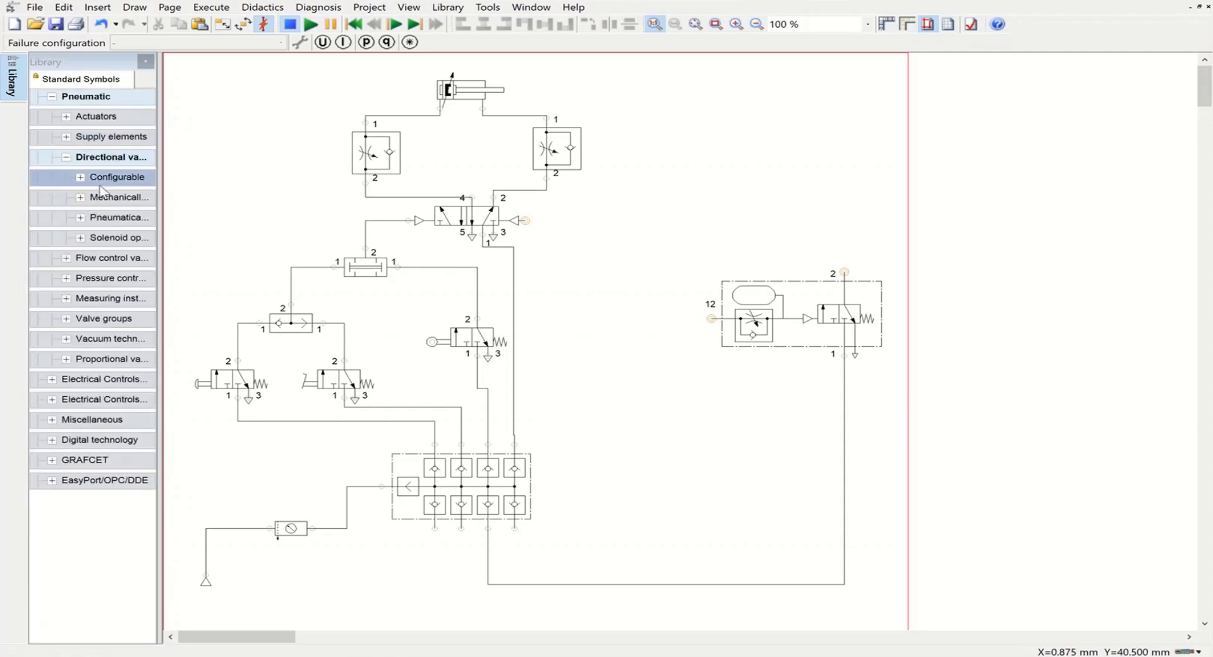
pyautogui.click(80, 177)
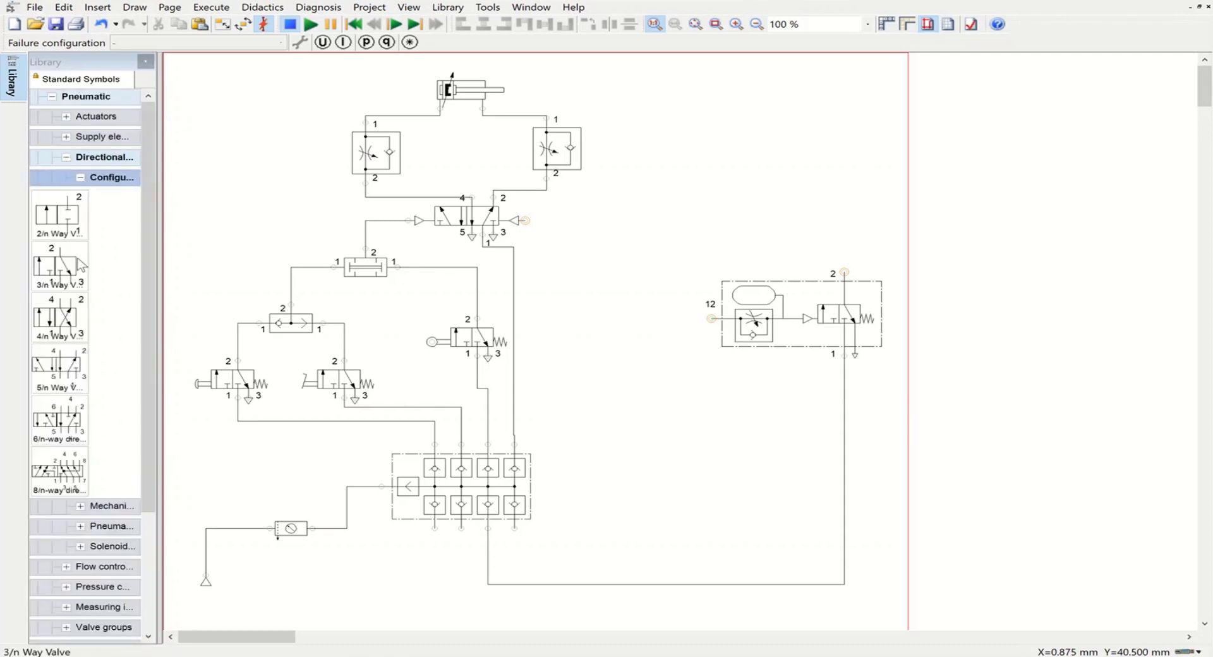
pyautogui.moveTo(80, 265)
pyautogui.mouseDown()
pyautogui.moveTo(379, 430)
pyautogui.moveTo(629, 431)
pyautogui.moveTo(668, 333)
pyautogui.moveTo(712, 320)
pyautogui.mouseUp()
pyautogui.click(717, 437)
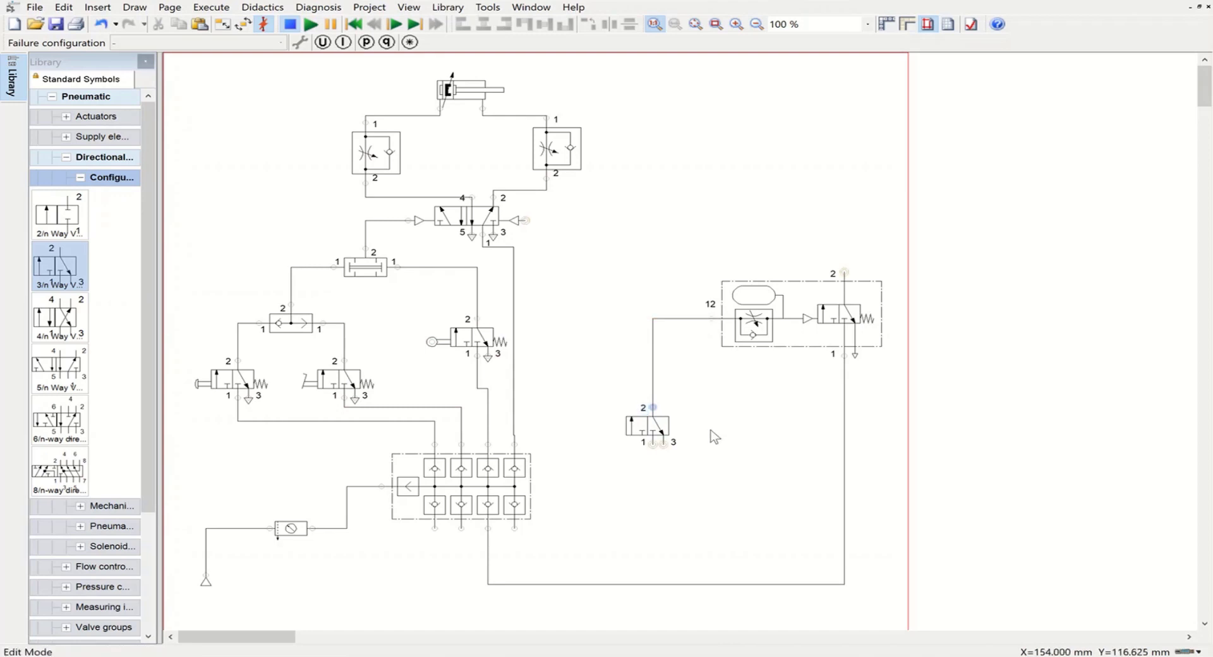
# Step: Connect the new 3/n way valve's port 1 to the manifold's fourth lower outlet and fit an exhaust terminator to its port 3
pyautogui.moveTo(652, 444)
pyautogui.mouseDown()
pyautogui.moveTo(631, 501)
pyautogui.moveTo(556, 541)
pyautogui.moveTo(514, 529)
pyautogui.mouseUp()
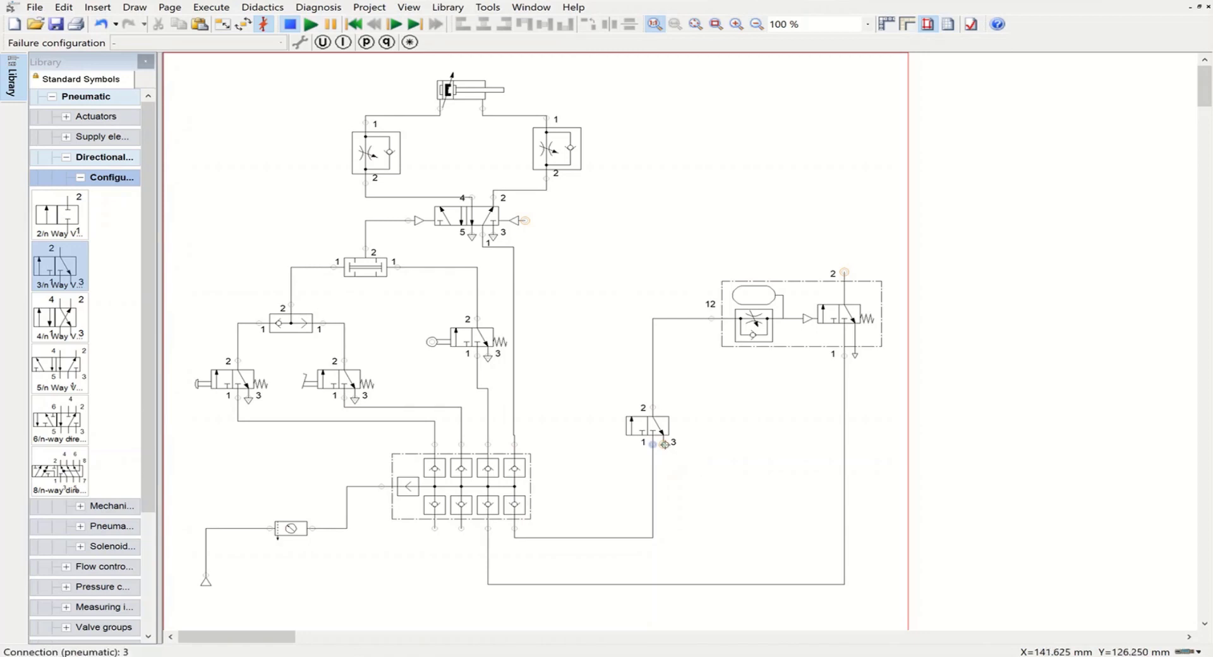
pyautogui.doubleClick(665, 445)
pyautogui.click(554, 393)
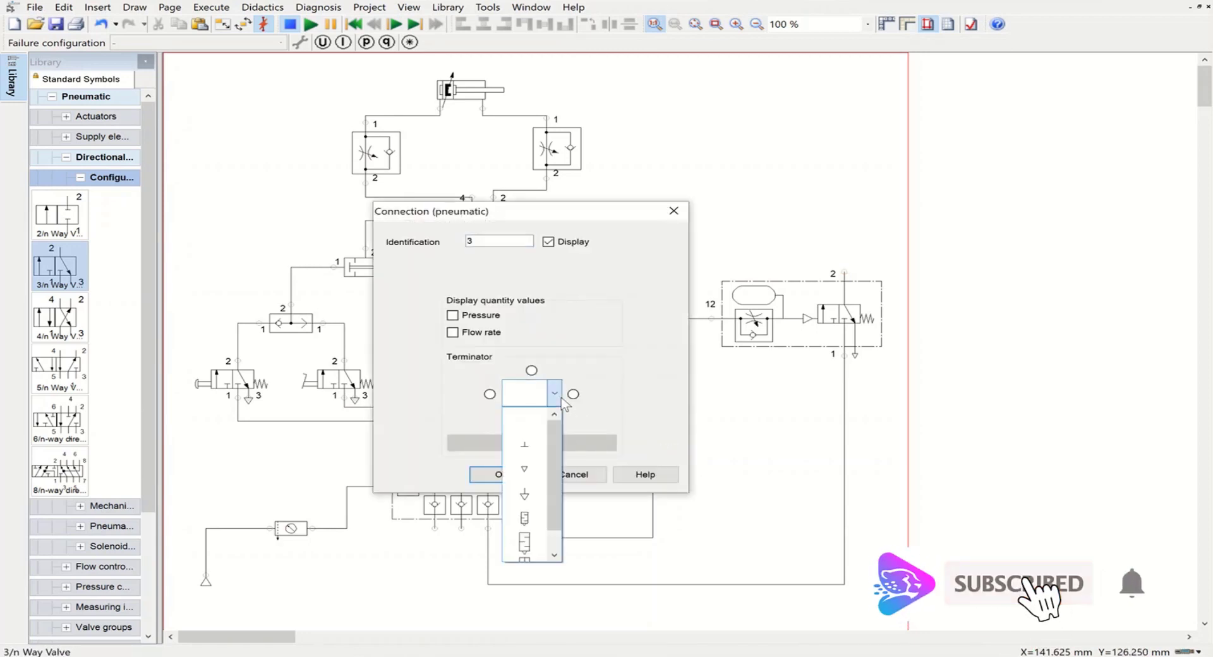
pyautogui.click(525, 541)
pyautogui.click(493, 474)
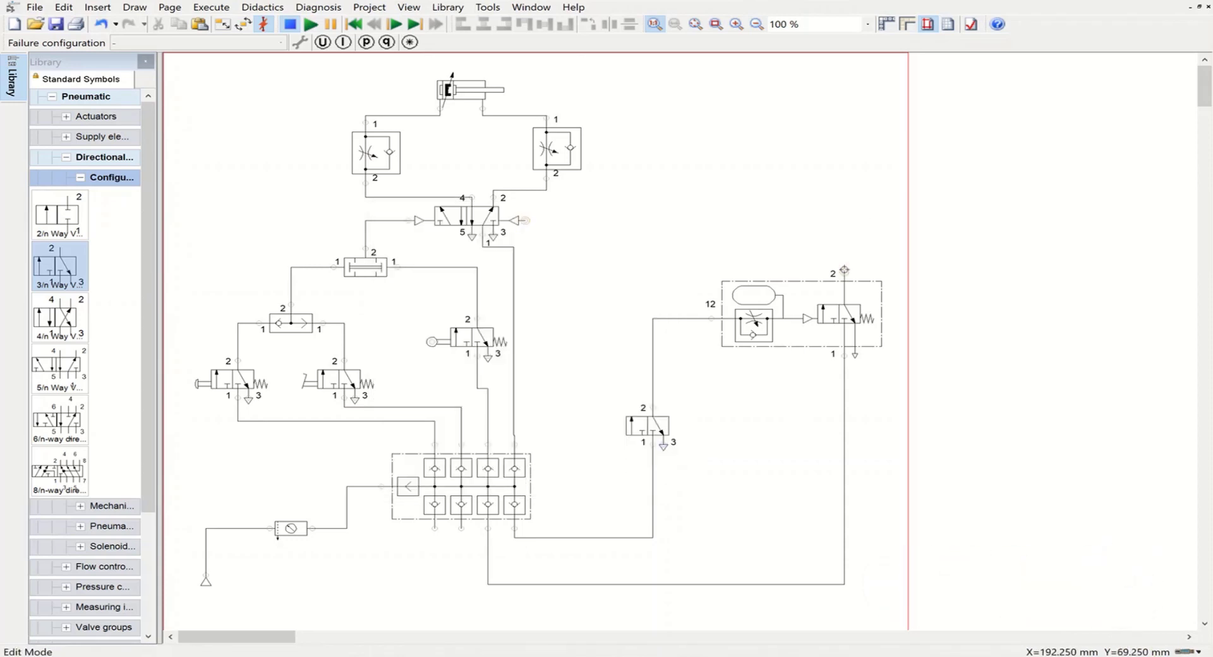
# Step: Connect the time delay valve's port 2 to the 5/n way valve's right pilot port and set its reservoir volume to 0.3 l
pyautogui.moveTo(844, 270); pyautogui.dragTo(526, 222)
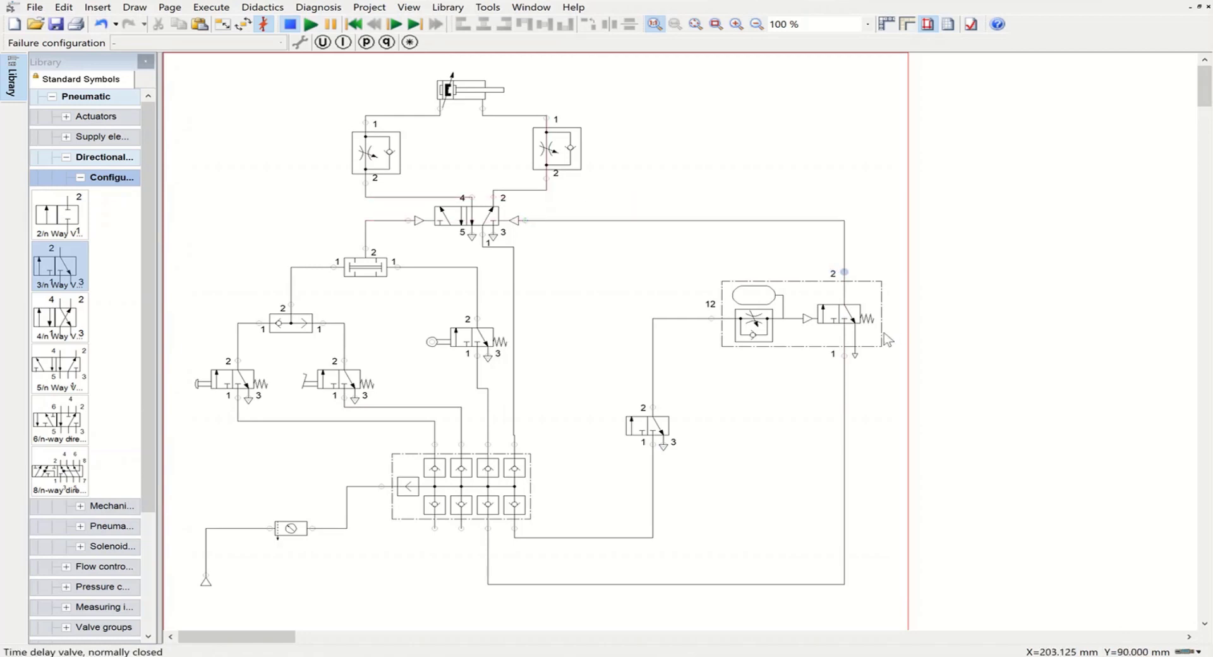
pyautogui.moveTo(884, 332)
pyautogui.doubleClick(763, 329)
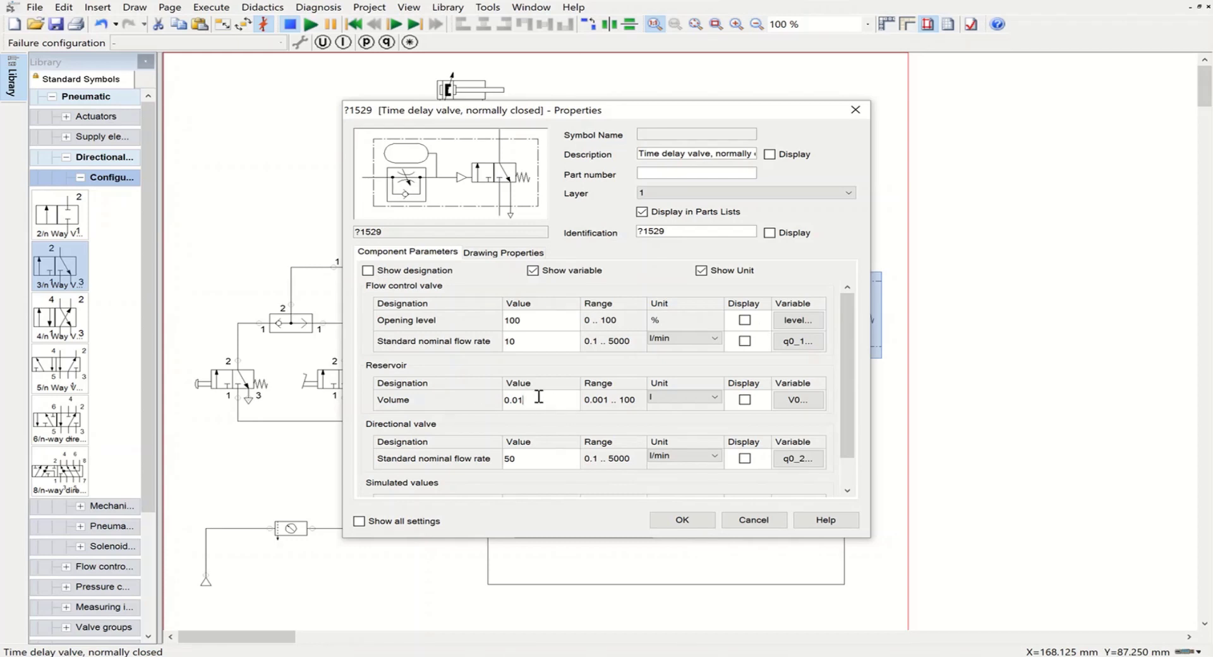
pyautogui.press('BackSpace')
pyautogui.press('BackSpace')
pyautogui.write('3')
pyautogui.click(682, 519)
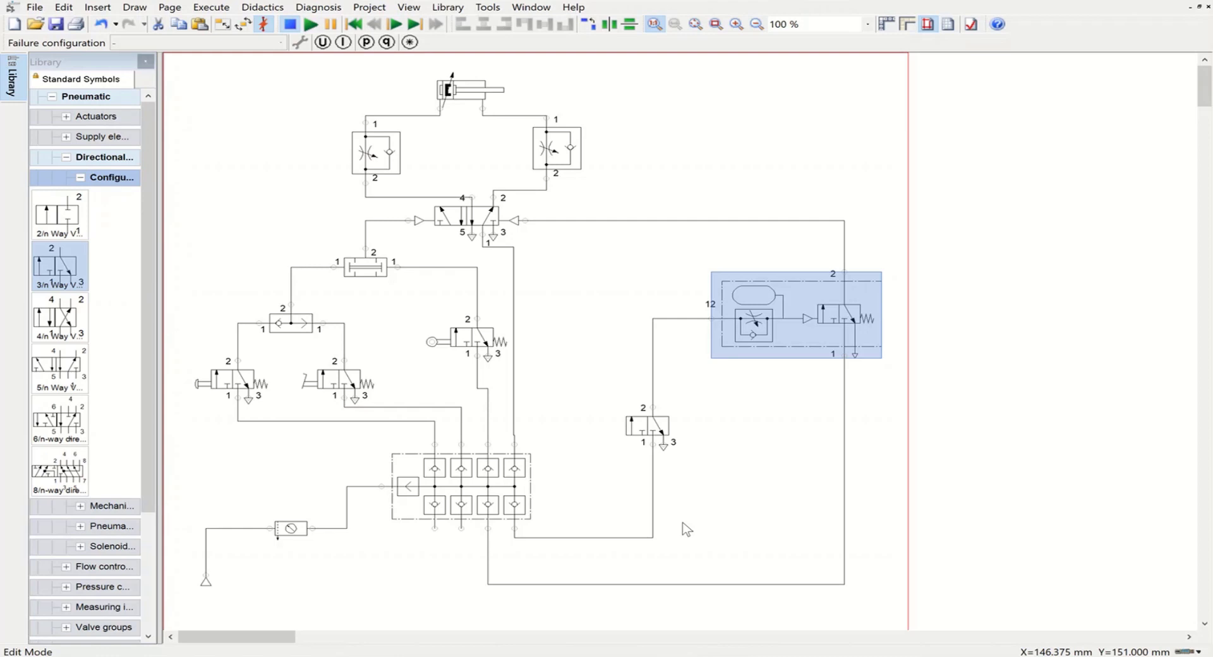
# Step: Configure the 3/n way valve below the time delay valve with left mechanical roller actuation and a right spring return
pyautogui.doubleClick(642, 426)
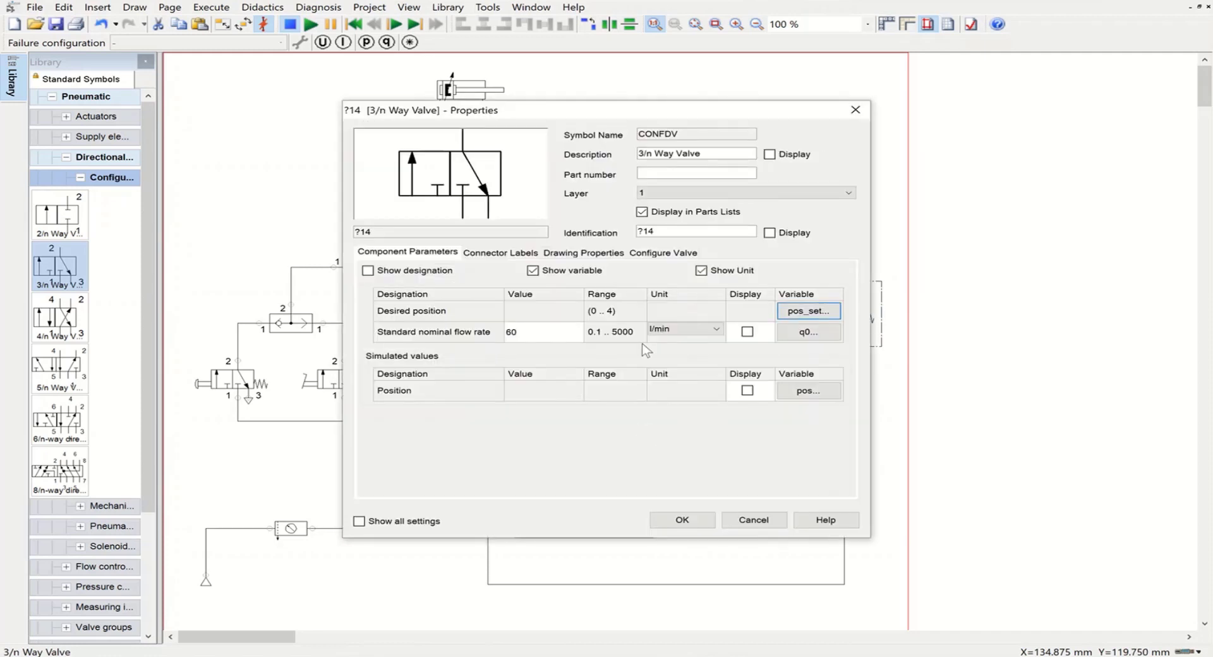
pyautogui.click(667, 252)
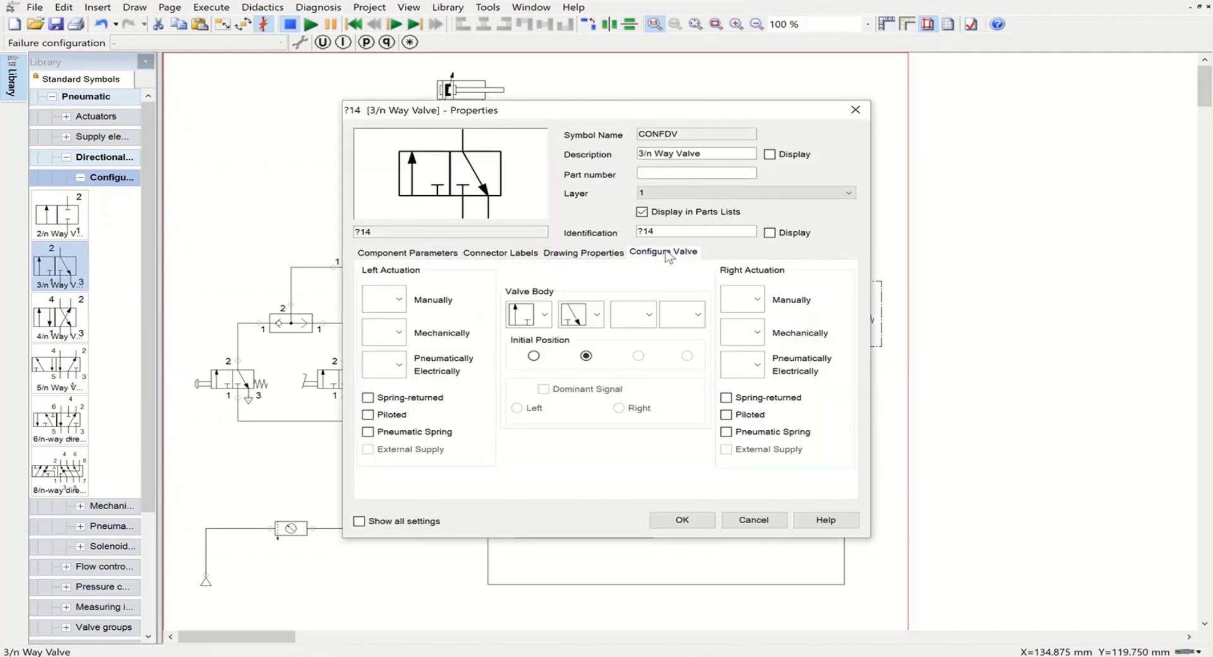
pyautogui.click(396, 332)
pyautogui.click(378, 408)
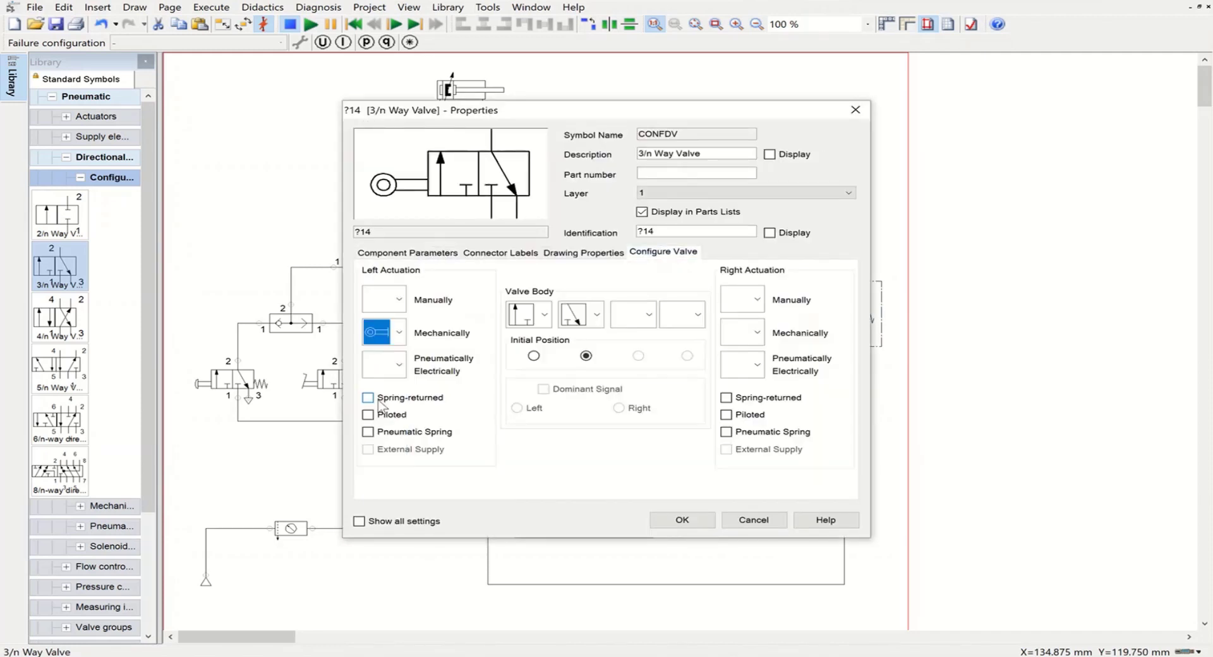
pyautogui.click(725, 398)
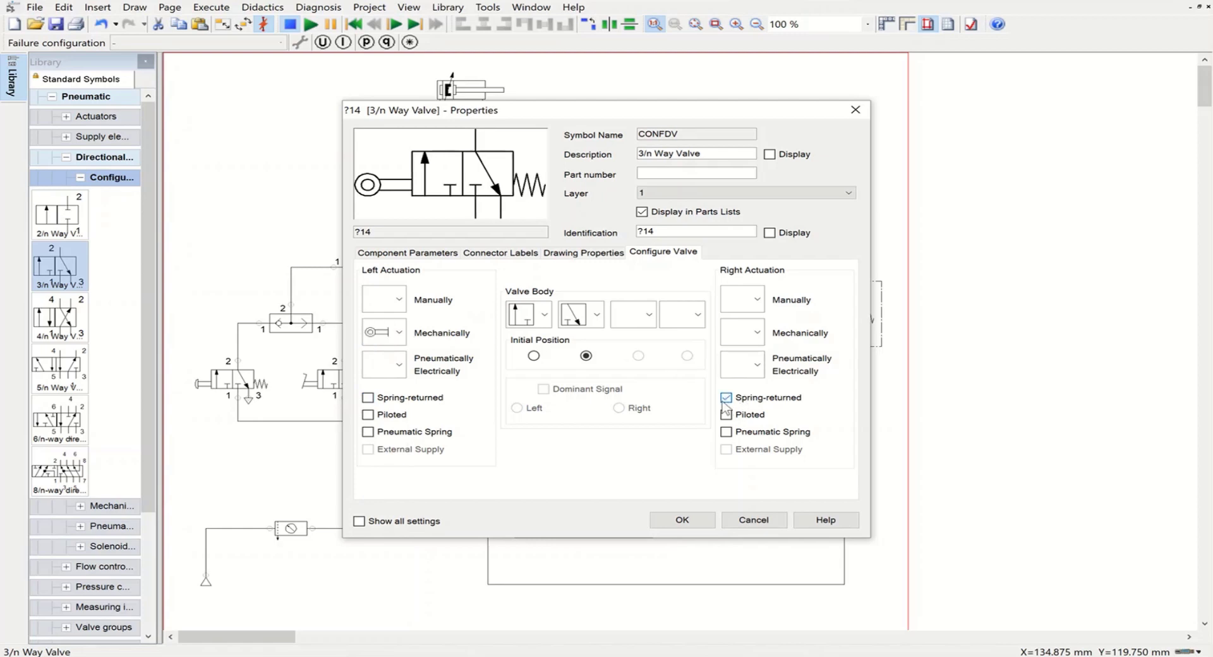
pyautogui.click(682, 520)
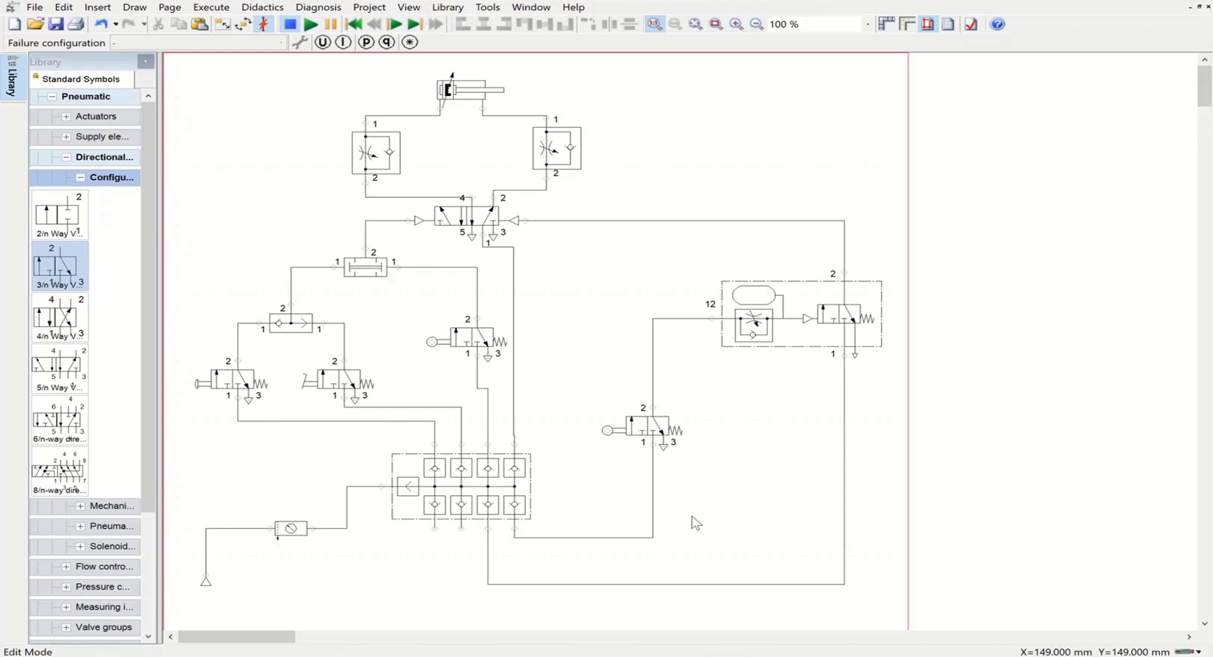
# Step: Set the air service unit's identification to 0Z and display it in the circuit
pyautogui.click(288, 526)
pyautogui.doubleClick(288, 526)
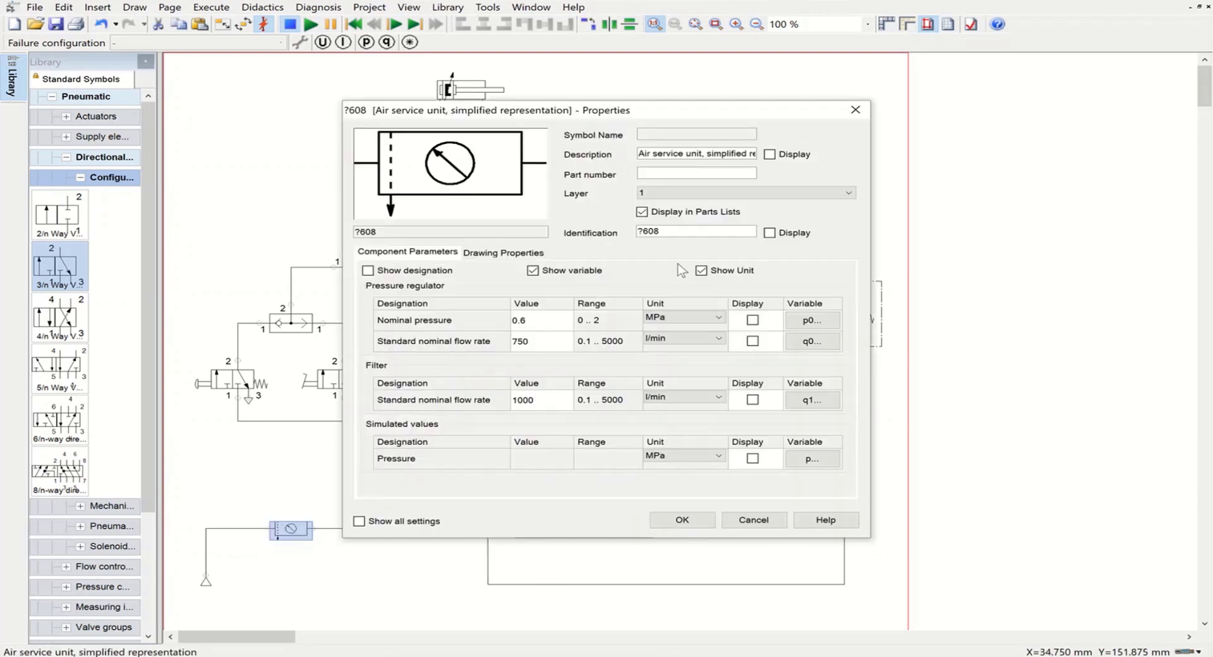
pyautogui.click(631, 231)
pyautogui.hotkey('ctrl', 'a')
pyautogui.write('0Z')
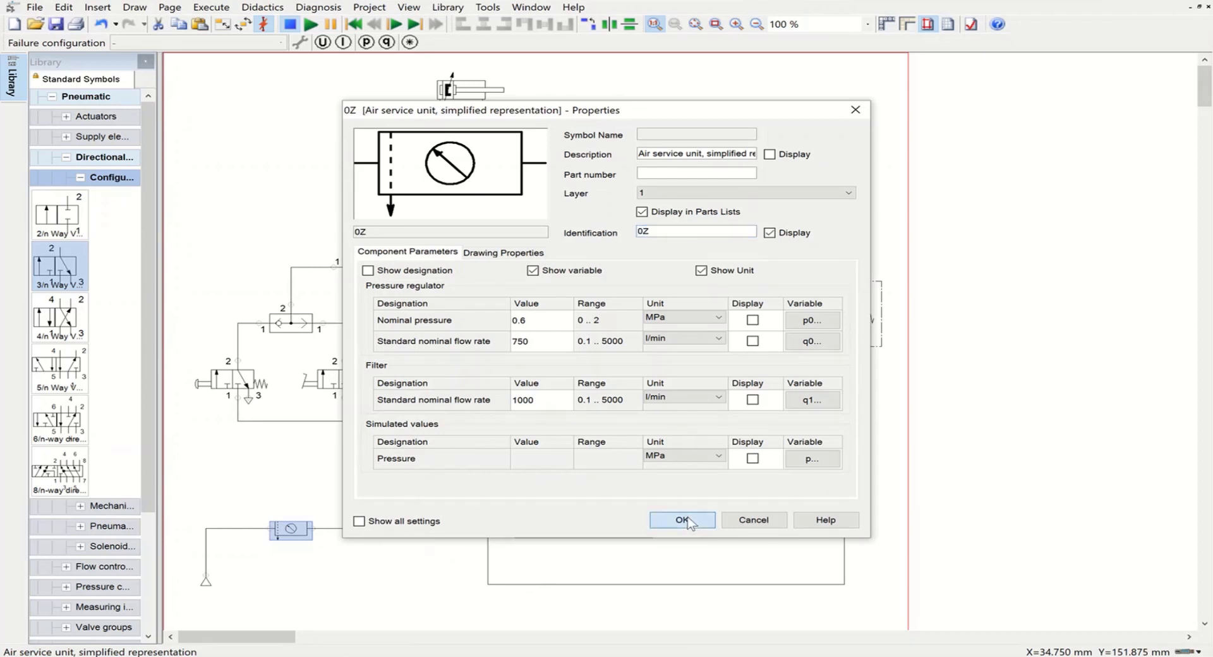
pyautogui.click(682, 519)
# Step: Label the manifold with the displayed identification 1Z
pyautogui.doubleClick(471, 477)
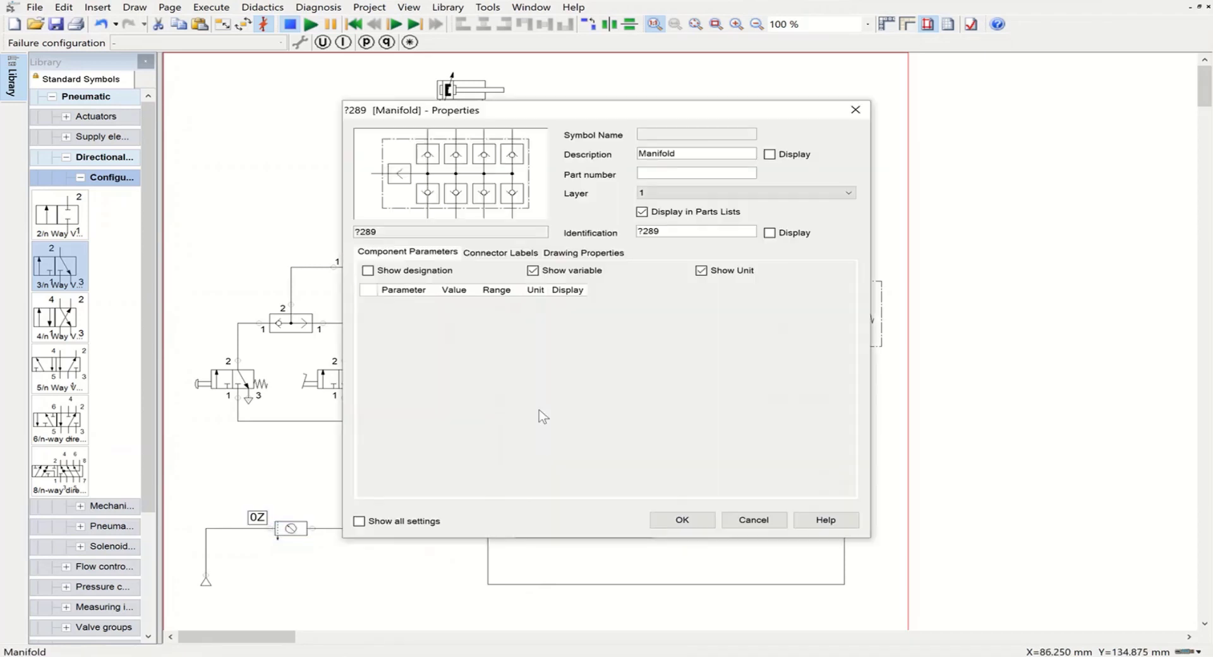
pyautogui.moveTo(670, 231); pyautogui.dragTo(622, 232)
pyautogui.write('1Z')
pyautogui.click(683, 520)
# Step: Give the manually actuated 3/n way valve feeding the shuttle valve's left input the displayed identification 1S1
pyautogui.click(219, 379)
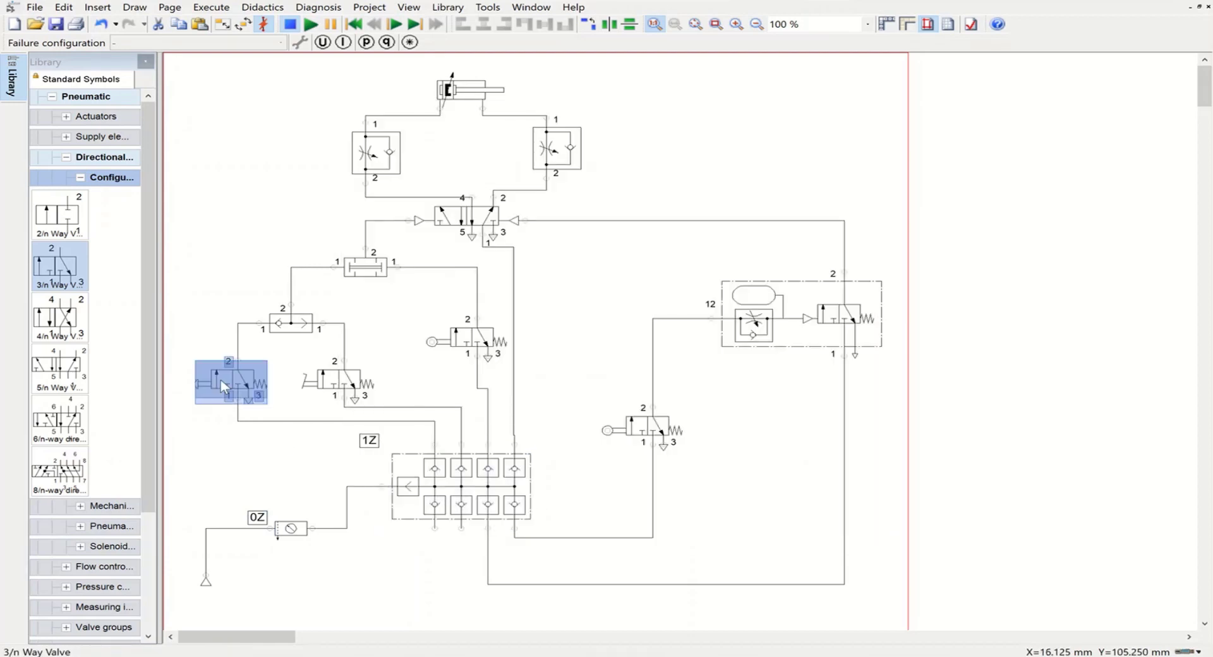
pyautogui.doubleClick(220, 379)
pyautogui.click(638, 230)
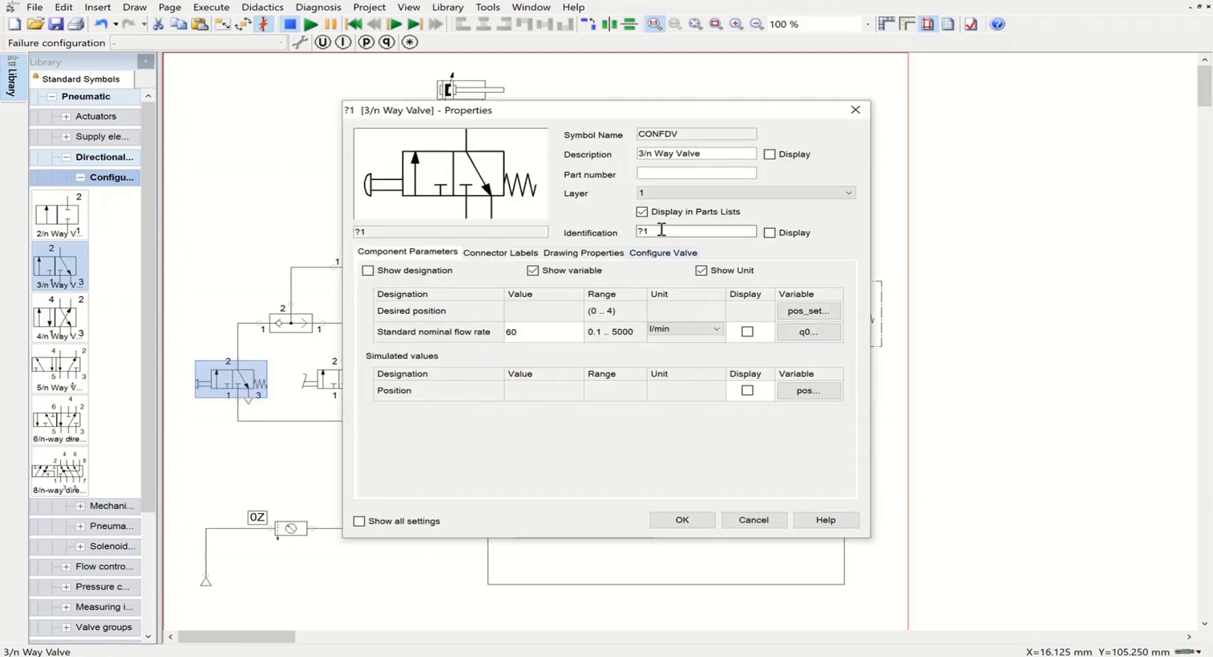
pyautogui.doubleClick(638, 230)
pyautogui.write('1S1')
pyautogui.click(684, 519)
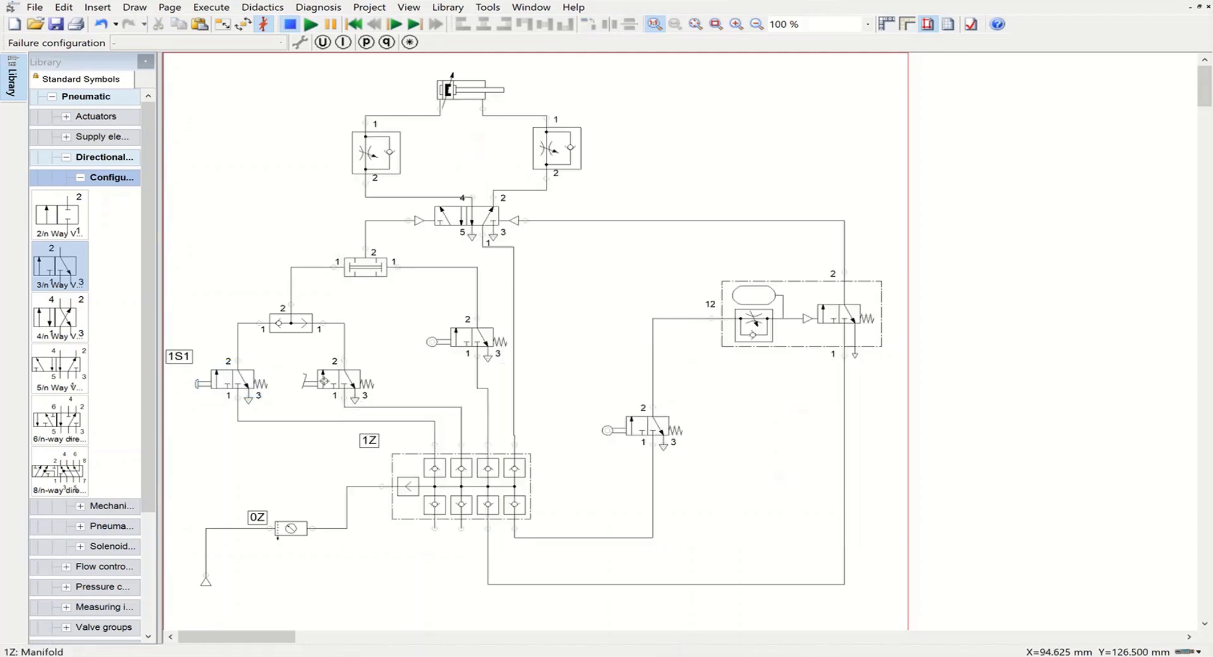
# Step: Give the 3/n way valve feeding the shuttle valve's right input the displayed identification 1S2
pyautogui.doubleClick(321, 379)
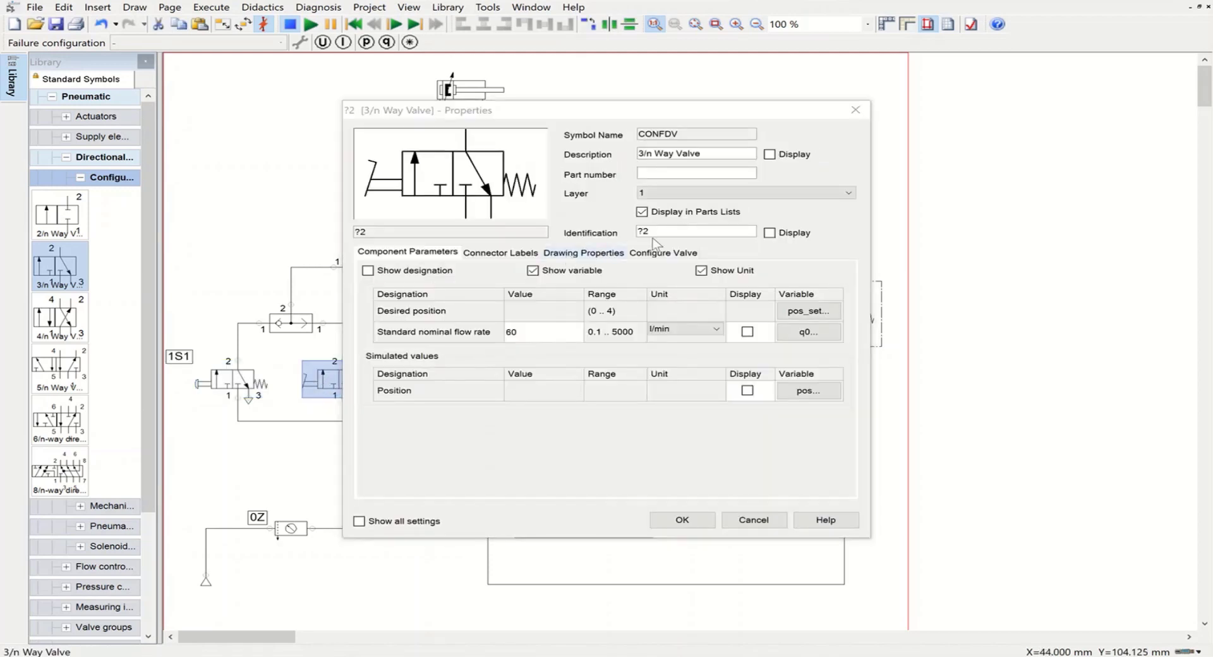
pyautogui.doubleClick(655, 232)
pyautogui.write('1')
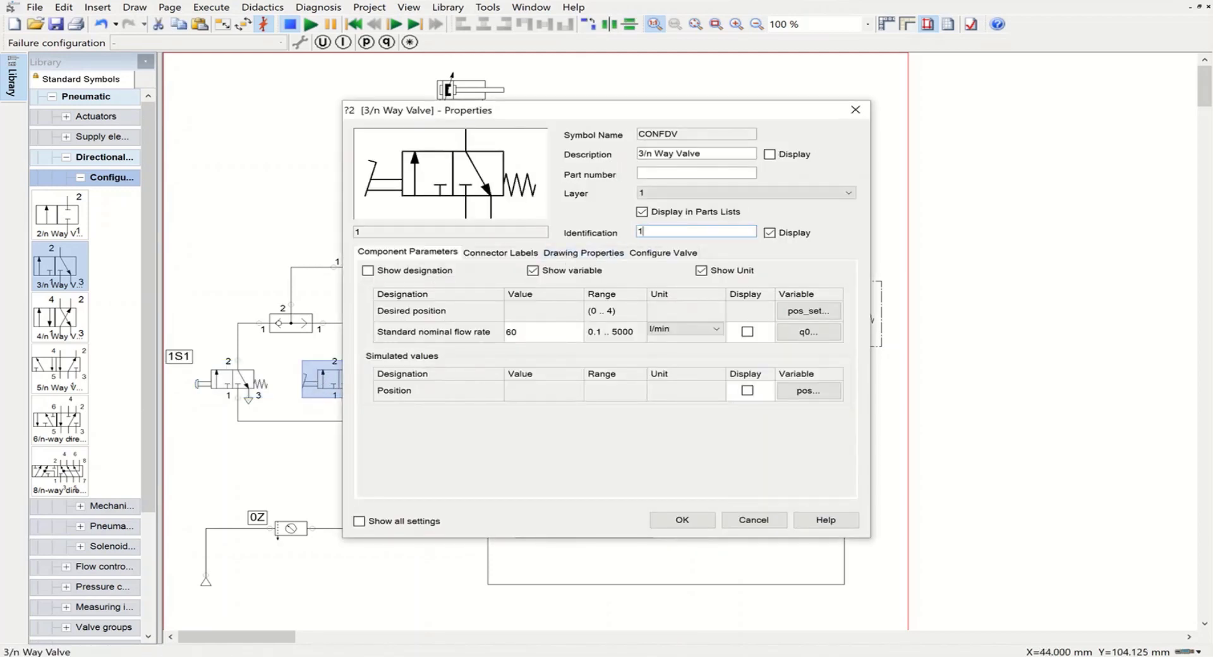
pyautogui.write('S2')
pyautogui.click(680, 521)
# Step: Give the roller-actuated 3/n way valve feeding the two pressure valve's right input the displayed identification 1S3
pyautogui.click(471, 335)
pyautogui.doubleClick(471, 335)
pyautogui.doubleClick(663, 232)
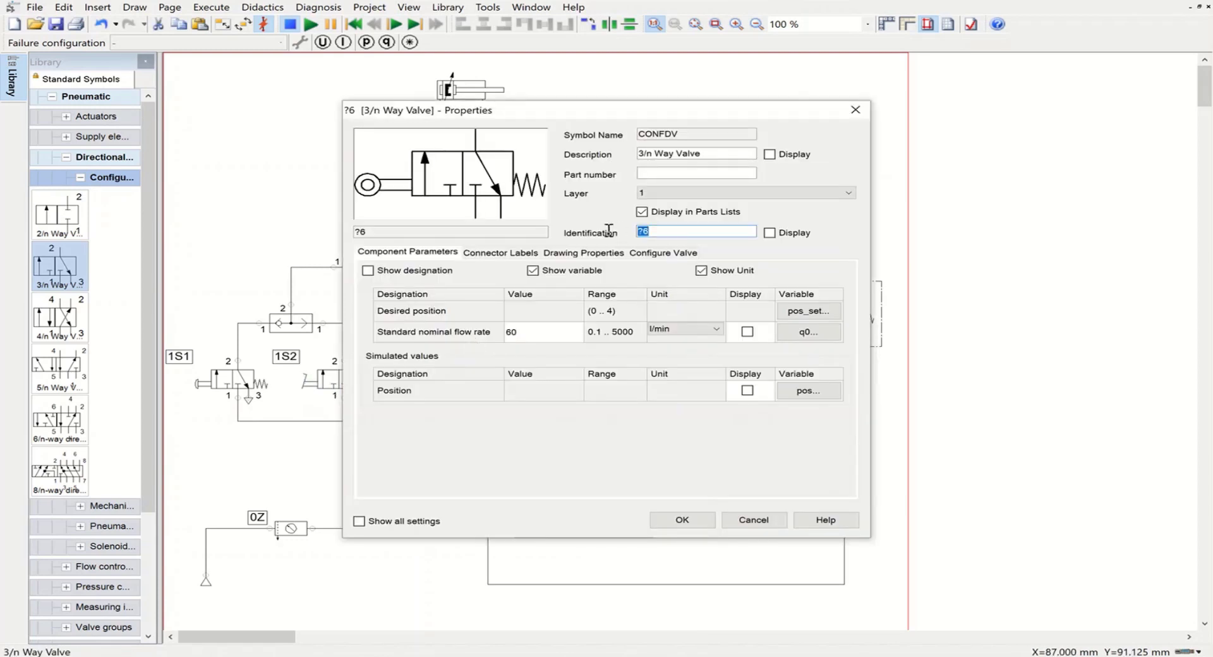
pyautogui.write('1S3')
pyautogui.click(682, 519)
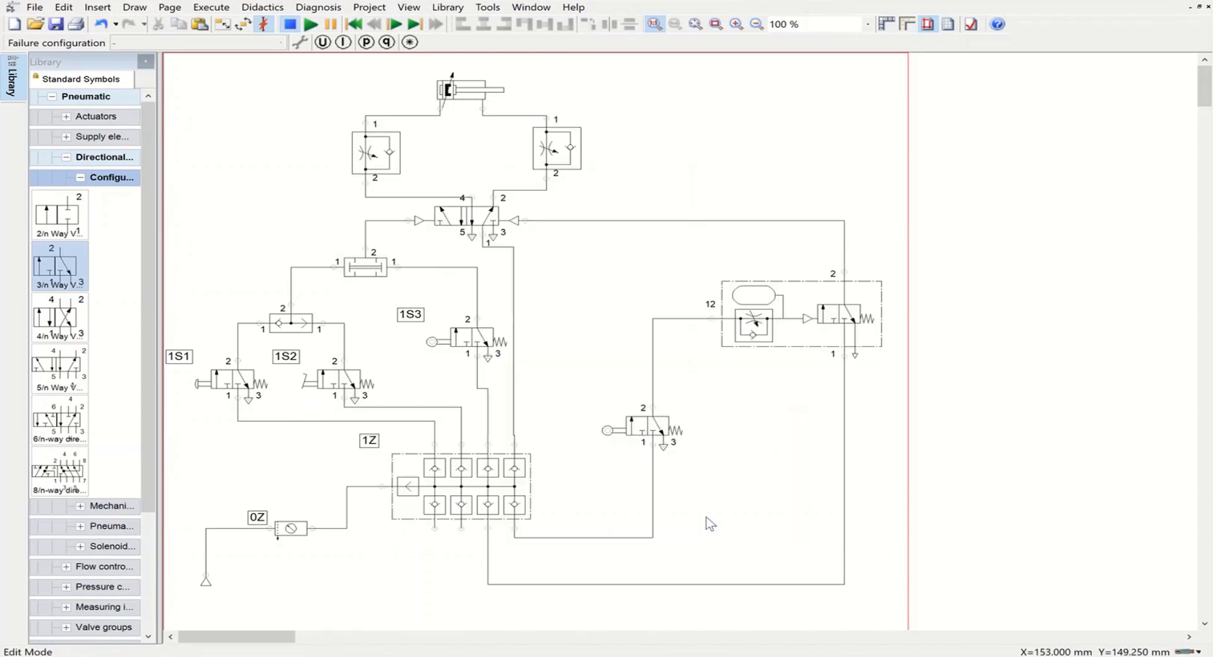
# Step: Label the shuttle valve 1V1 and the two pressure valve 1V3 with displayed identifications
pyautogui.doubleClick(292, 327)
pyautogui.doubleClick(685, 232)
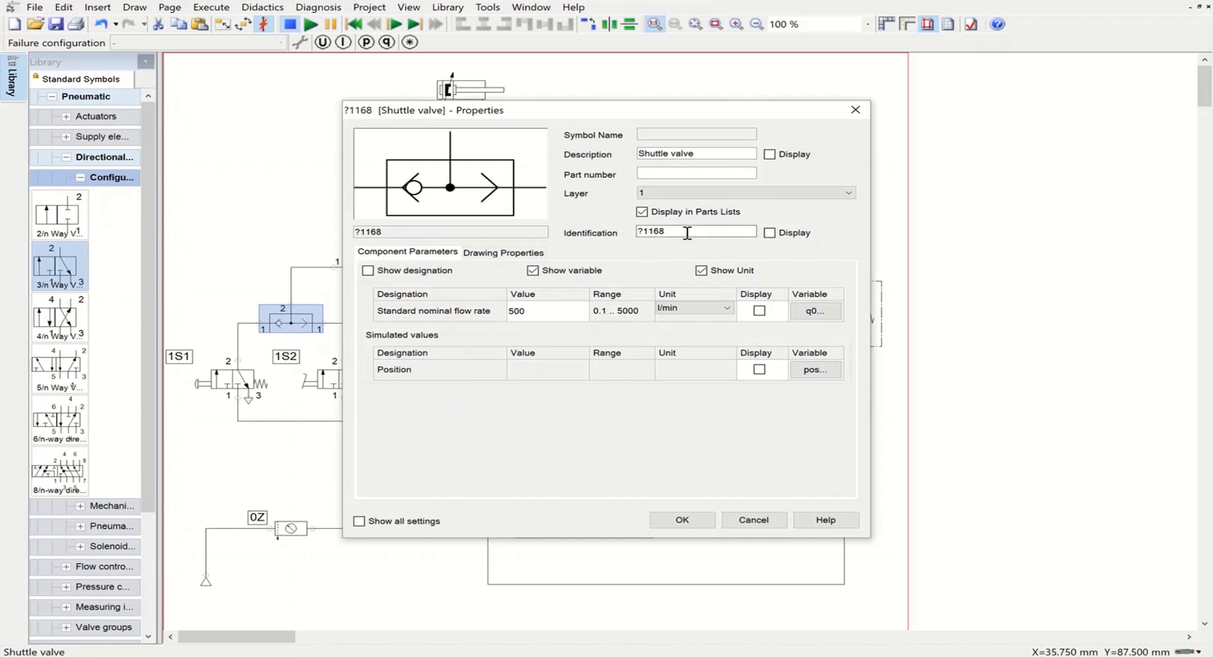
pyautogui.write('1V1')
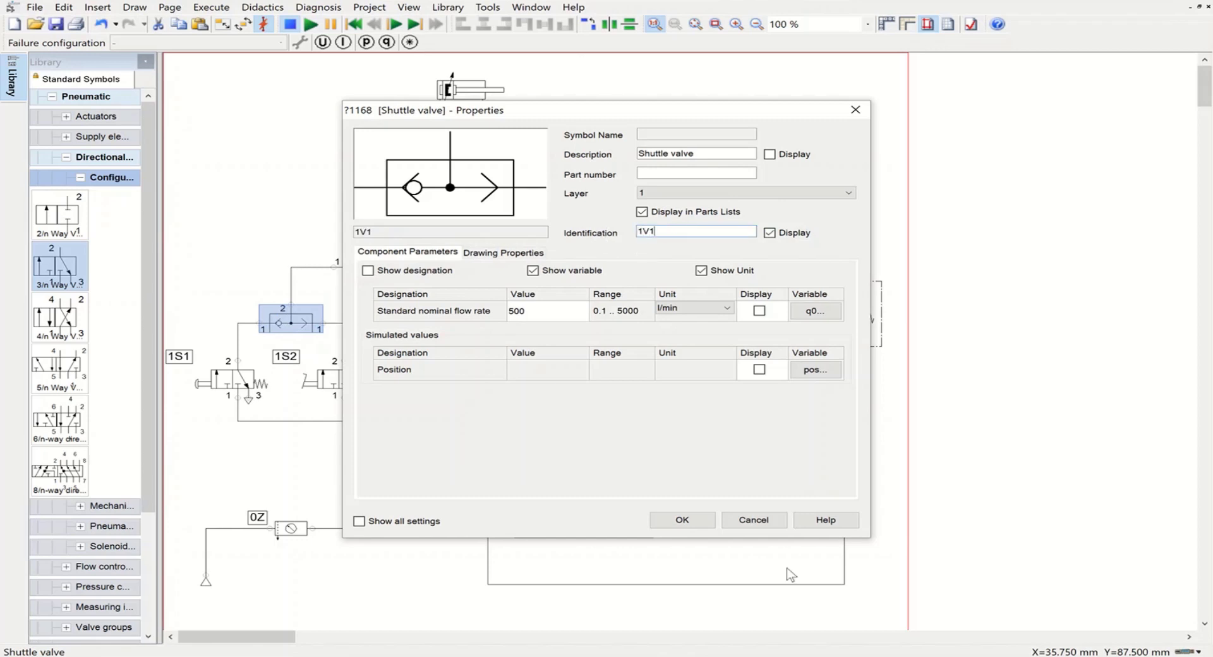
pyautogui.click(695, 519)
pyautogui.doubleClick(365, 268)
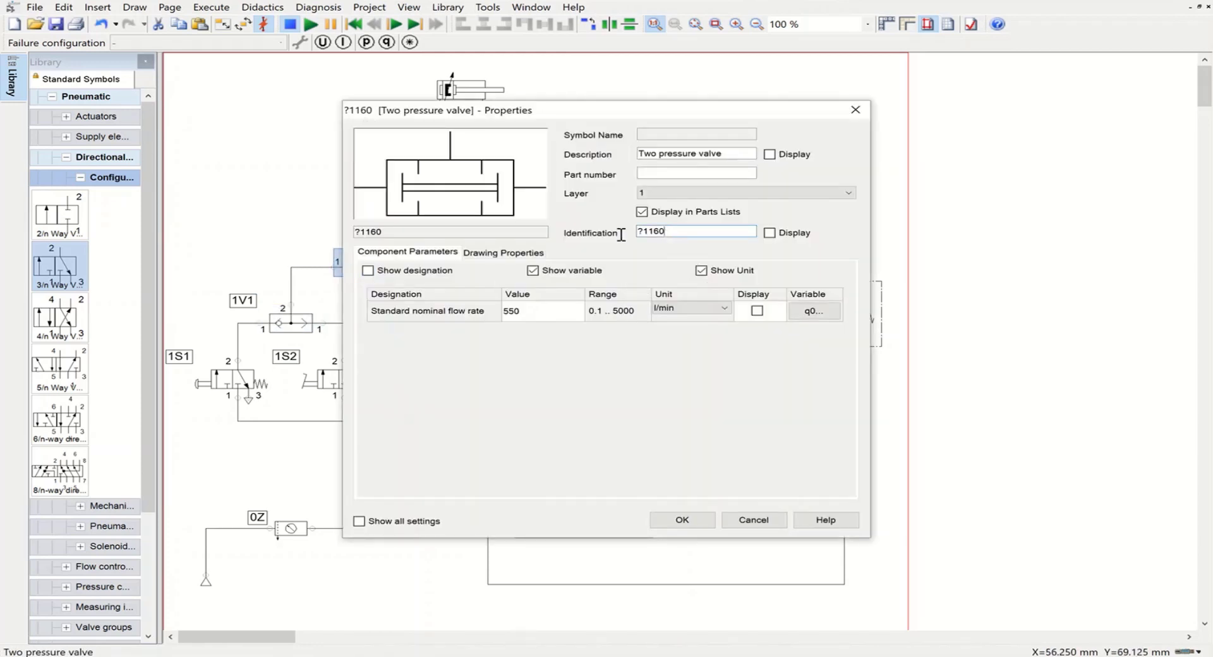
pyautogui.write('1V3')
pyautogui.click(682, 519)
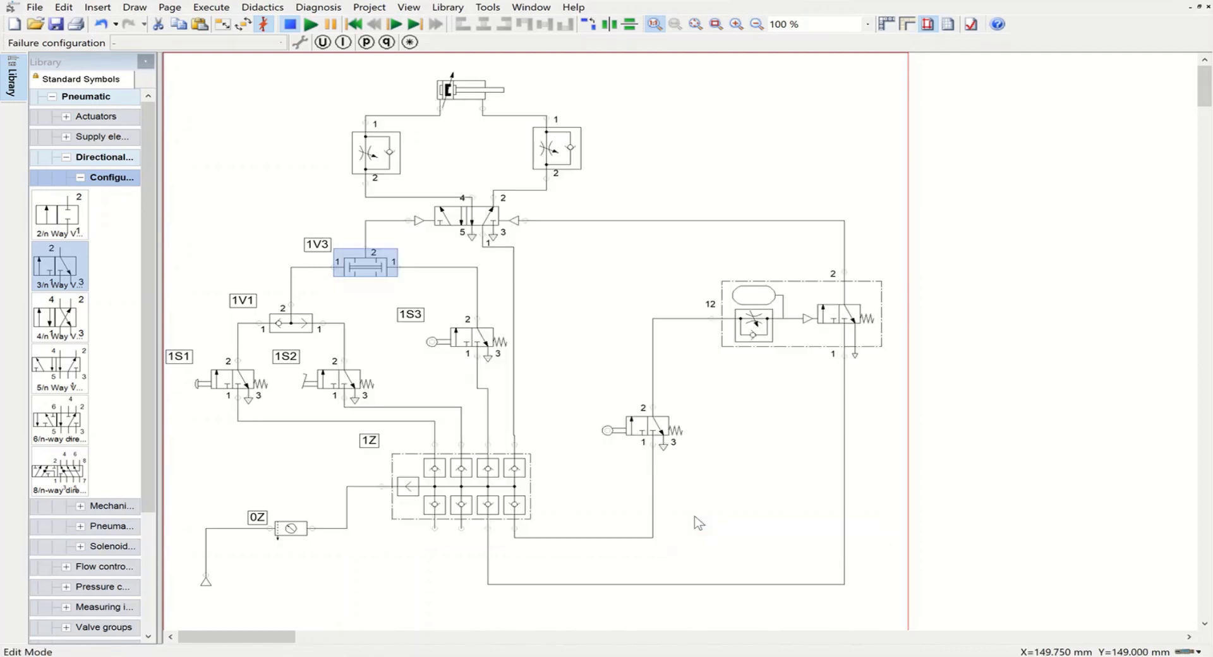
# Step: Set the pilot-operated 5/n way valve's displayed identification to 1V4
pyautogui.doubleClick(471, 214)
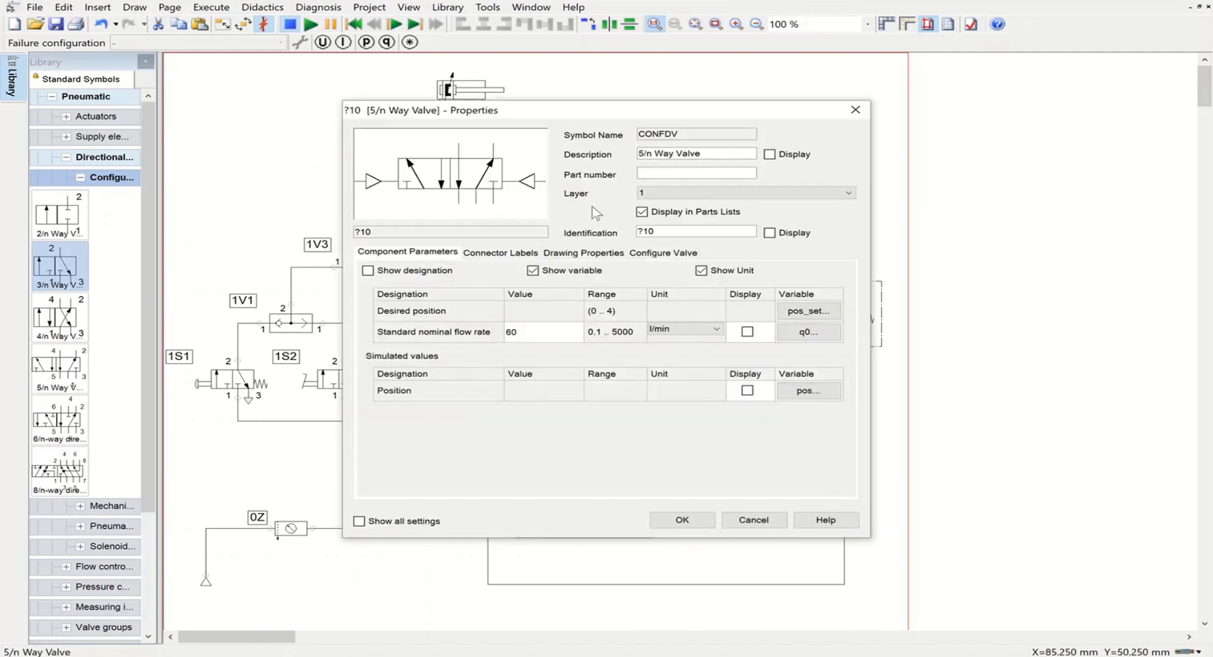
pyautogui.doubleClick(644, 231)
pyautogui.write('1V4')
pyautogui.click(686, 522)
# Step: Label the left throttle check valve 1V5 and the right one 1V6 with displayed identifications
pyautogui.doubleClick(378, 158)
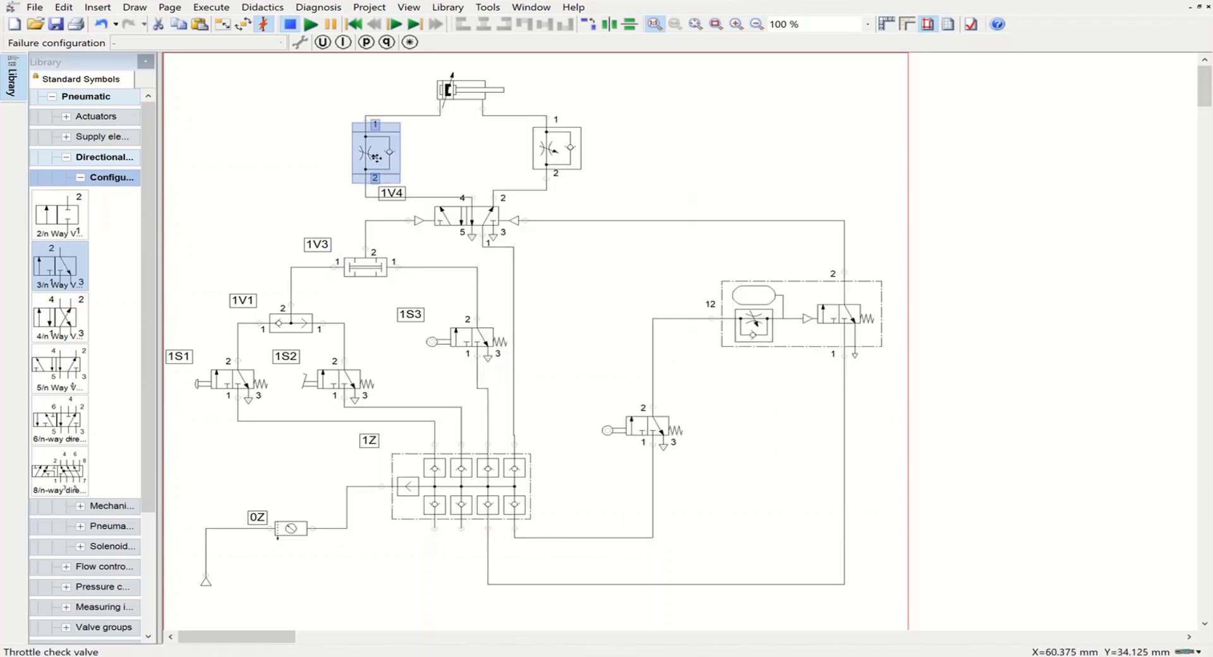
pyautogui.doubleClick(648, 232)
pyautogui.write('1V5')
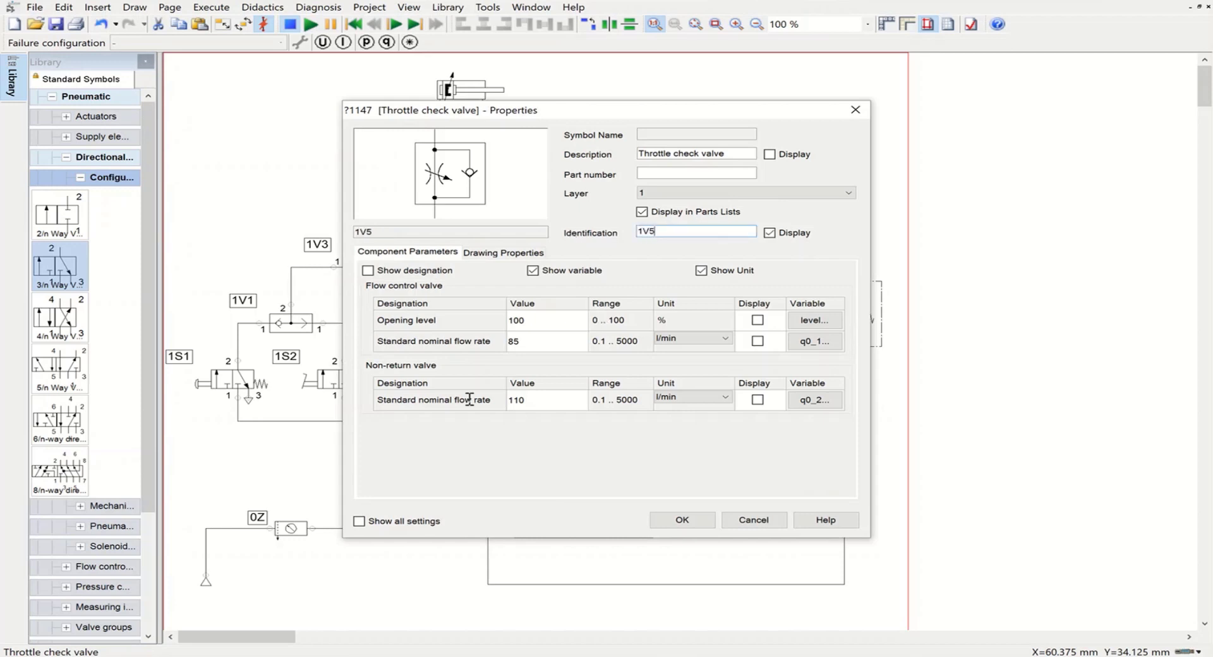
pyautogui.click(682, 520)
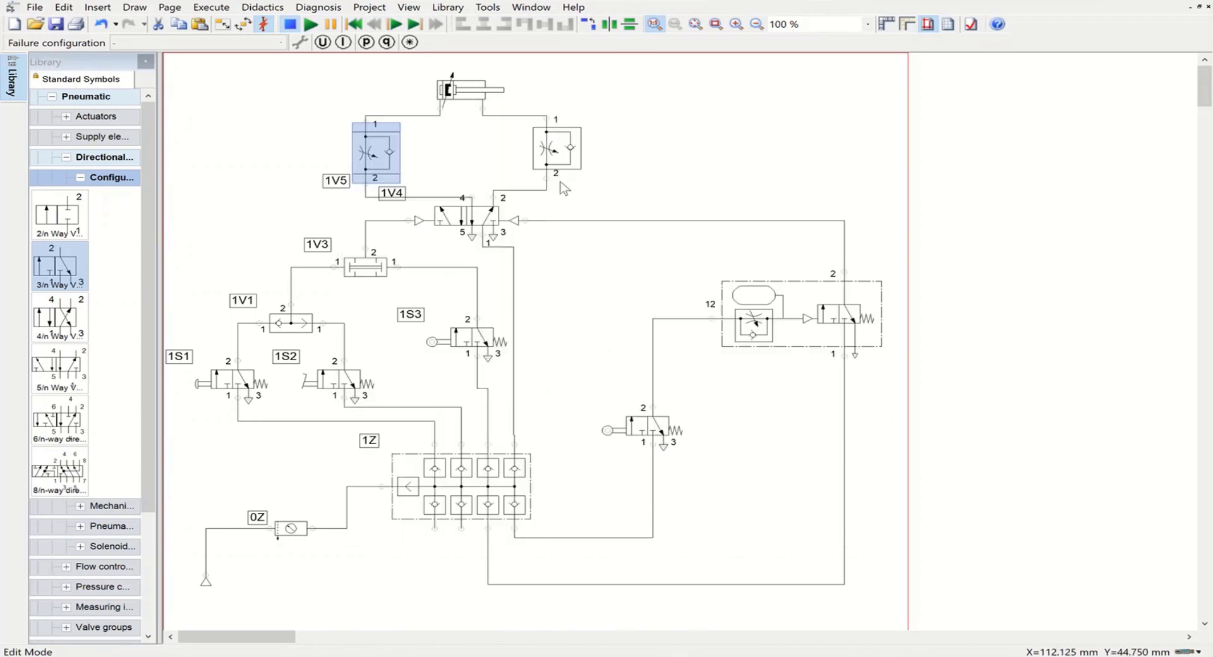
pyautogui.doubleClick(556, 147)
pyautogui.doubleClick(684, 232)
pyautogui.write('1V6')
pyautogui.click(683, 520)
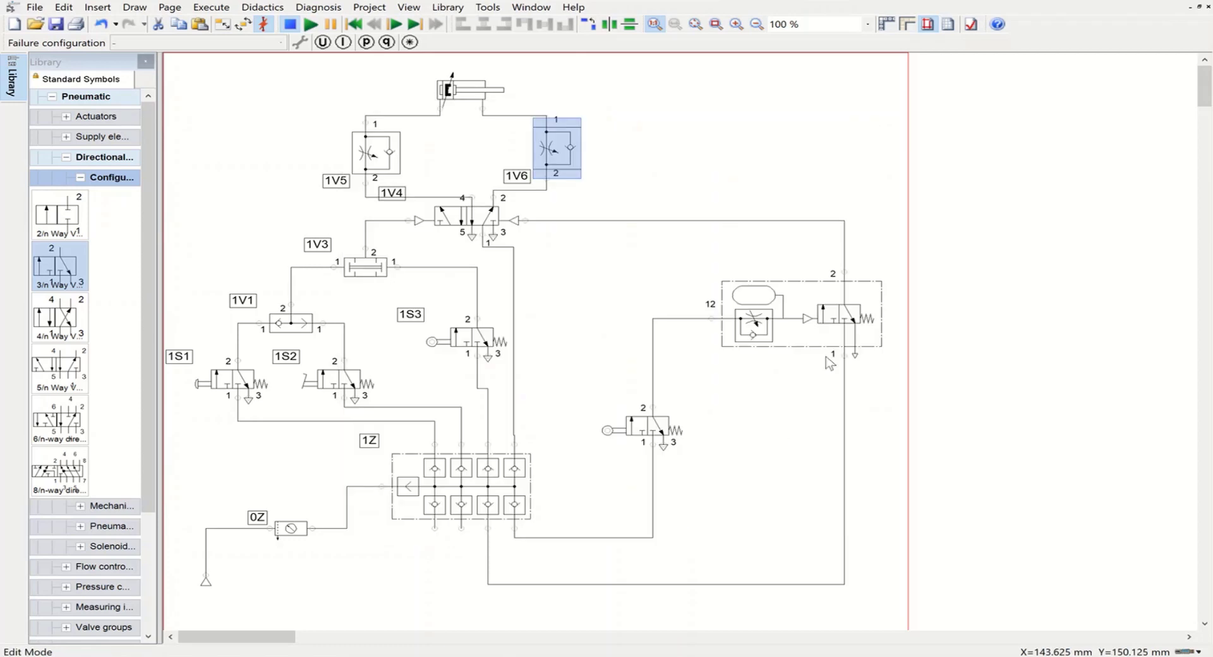
# Step: Set the time delay valve's displayed identification to 1V7
pyautogui.doubleClick(787, 310)
pyautogui.doubleClick(665, 232)
pyautogui.write('1')
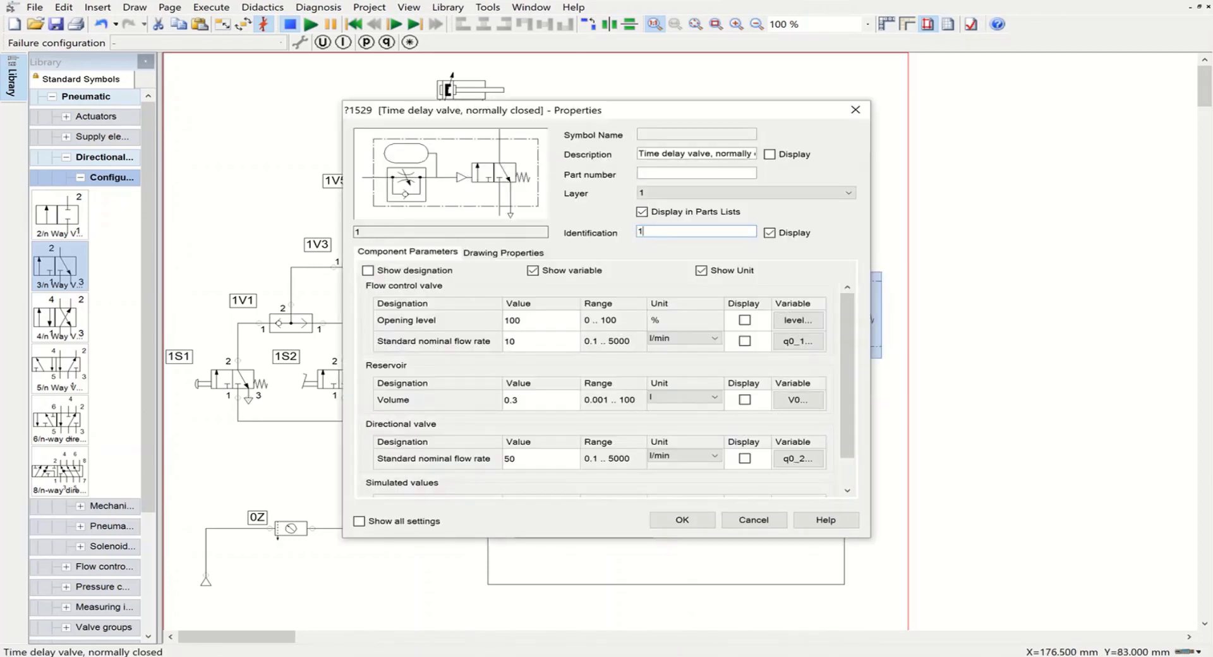
pyautogui.press('Home')
pyautogui.write('V')
pyautogui.press('BackSpace')
pyautogui.write('V7')
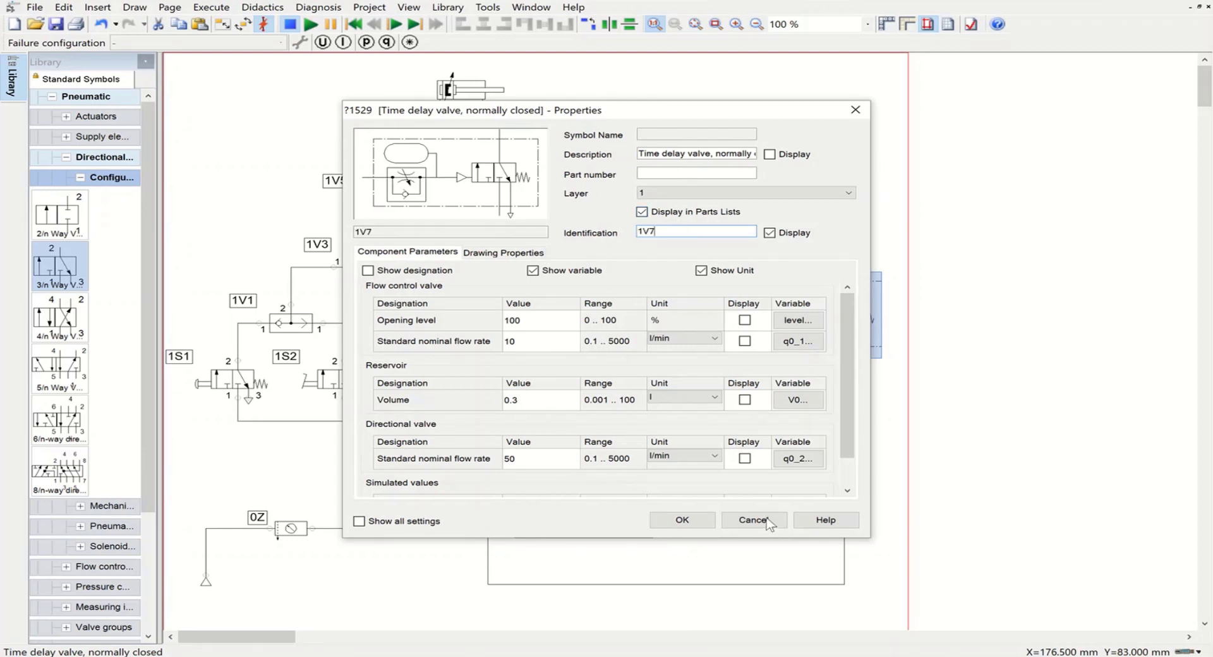
pyautogui.click(683, 521)
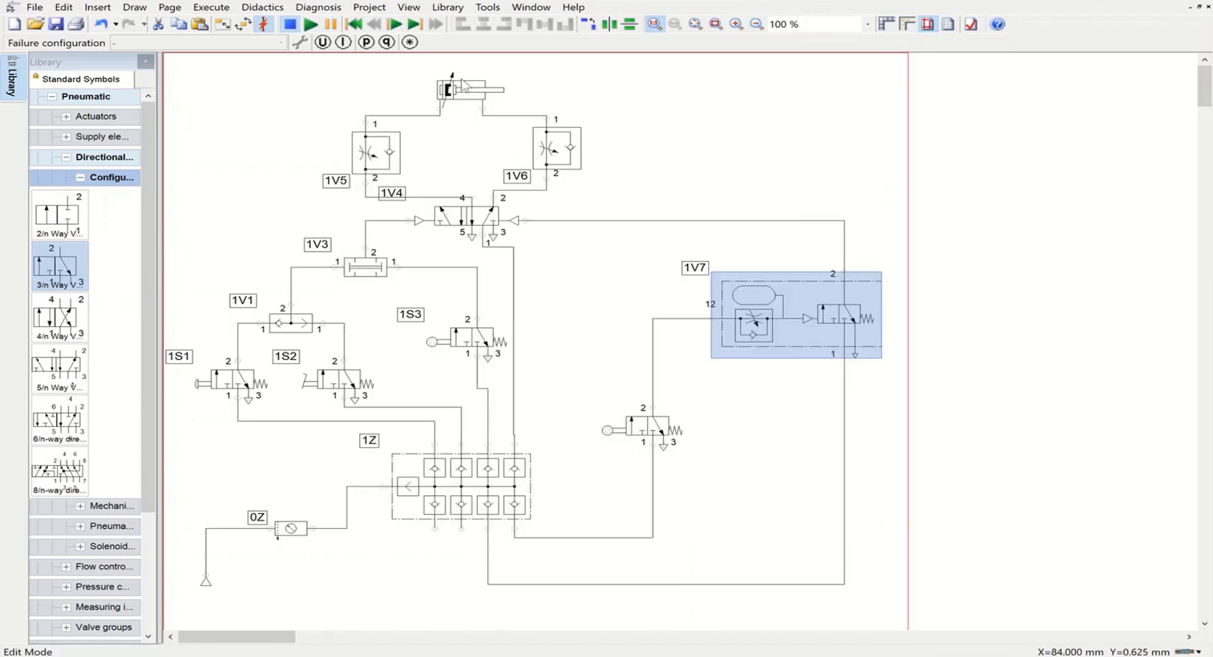
# Step: Set the double acting cylinder's displayed identification to 1A
pyautogui.doubleClick(460, 86)
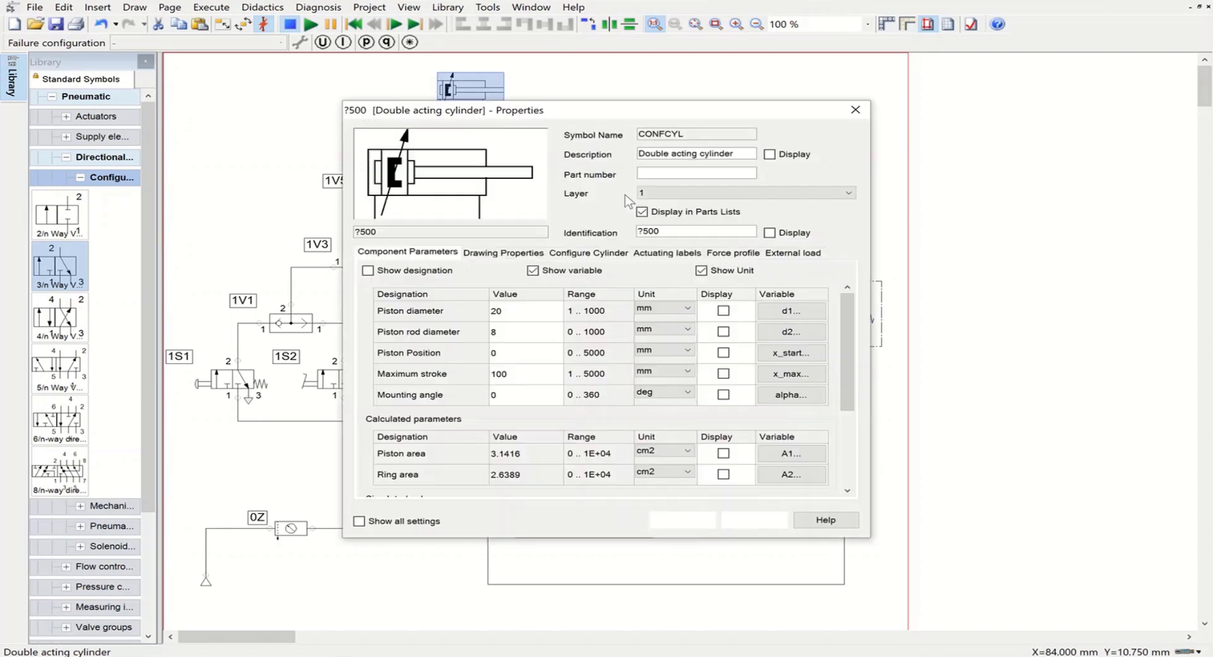
pyautogui.doubleClick(673, 236)
pyautogui.write('1A')
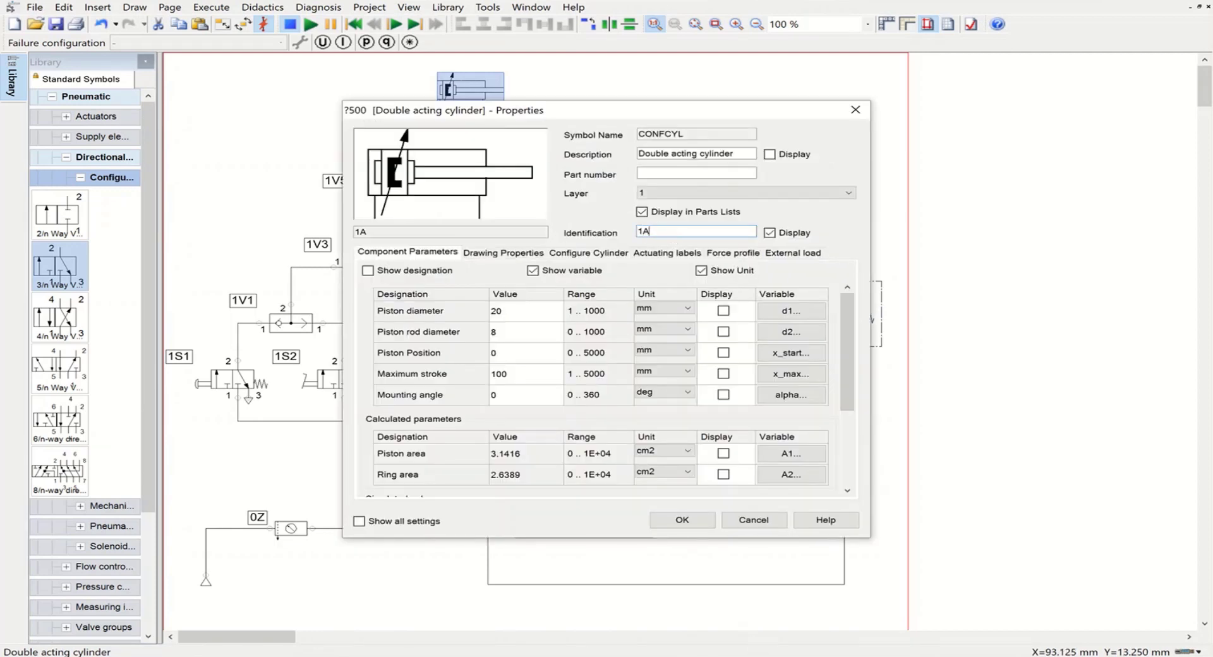
pyautogui.click(682, 520)
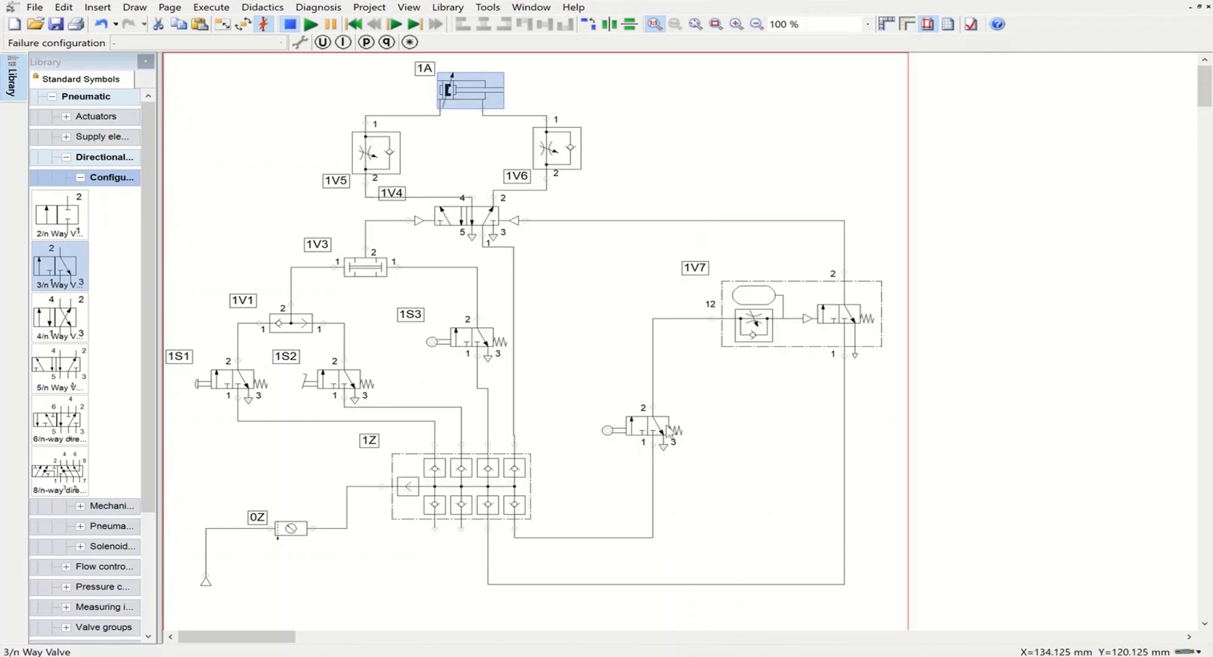
# Step: Give the roller-actuated 3/n way valve feeding the time delay valve's port 12 the identification 1S4
pyautogui.click(667, 432)
pyautogui.doubleClick(665, 425)
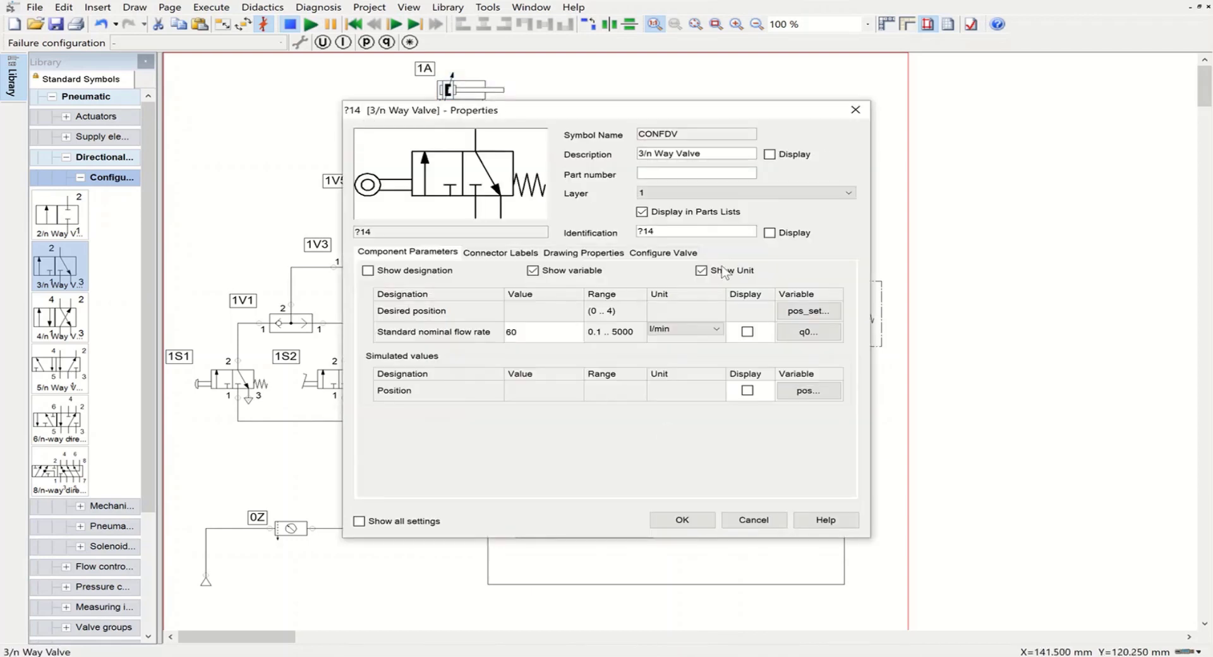
pyautogui.moveTo(661, 229); pyautogui.dragTo(622, 233)
pyautogui.write('1S4')
pyautogui.click(683, 518)
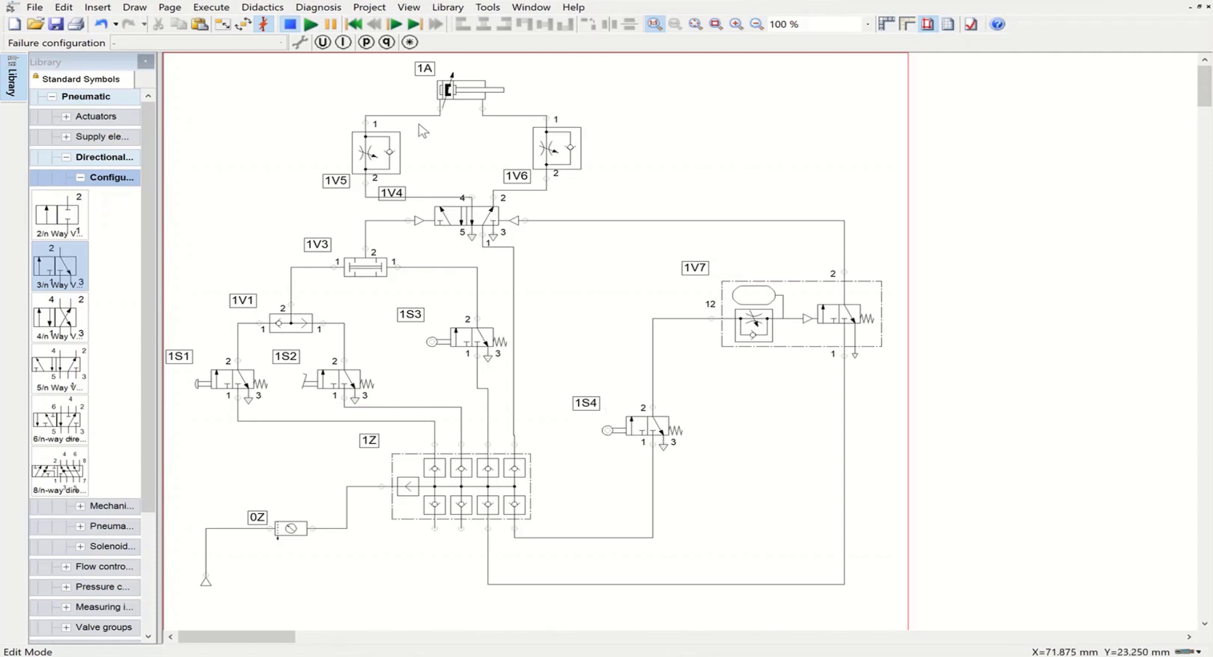
# Step: Add the actuating label 1S3 with a start position of 0 mm to the double acting cylinder 1A
pyautogui.doubleClick(451, 92)
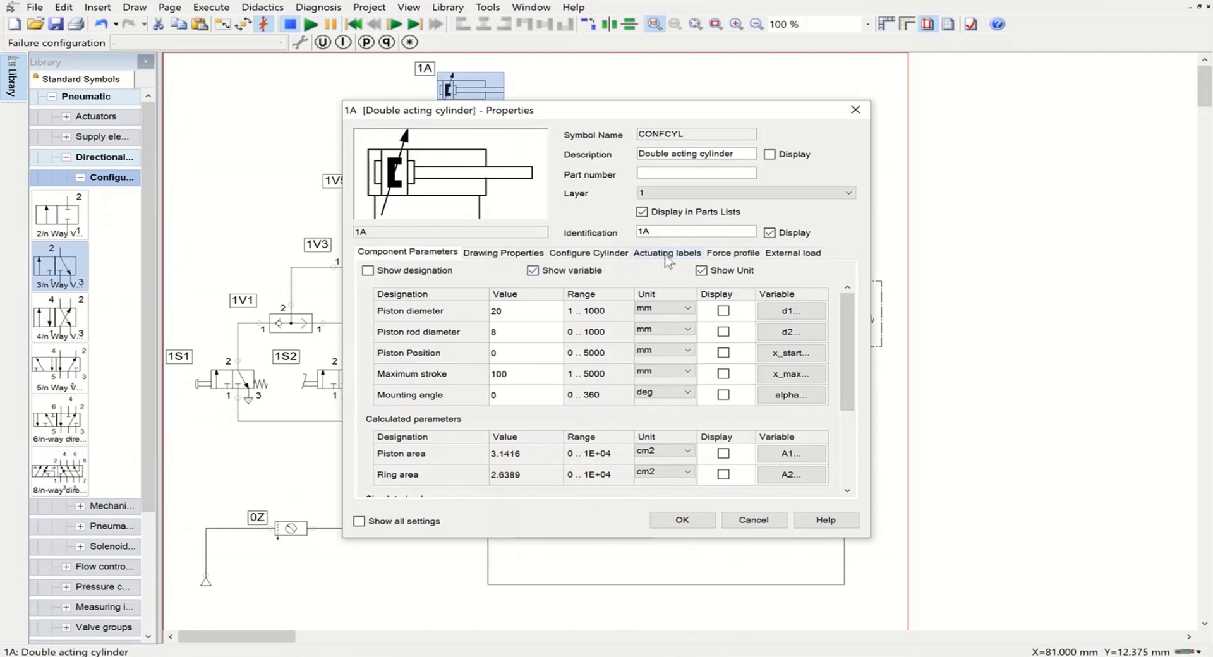
pyautogui.click(667, 254)
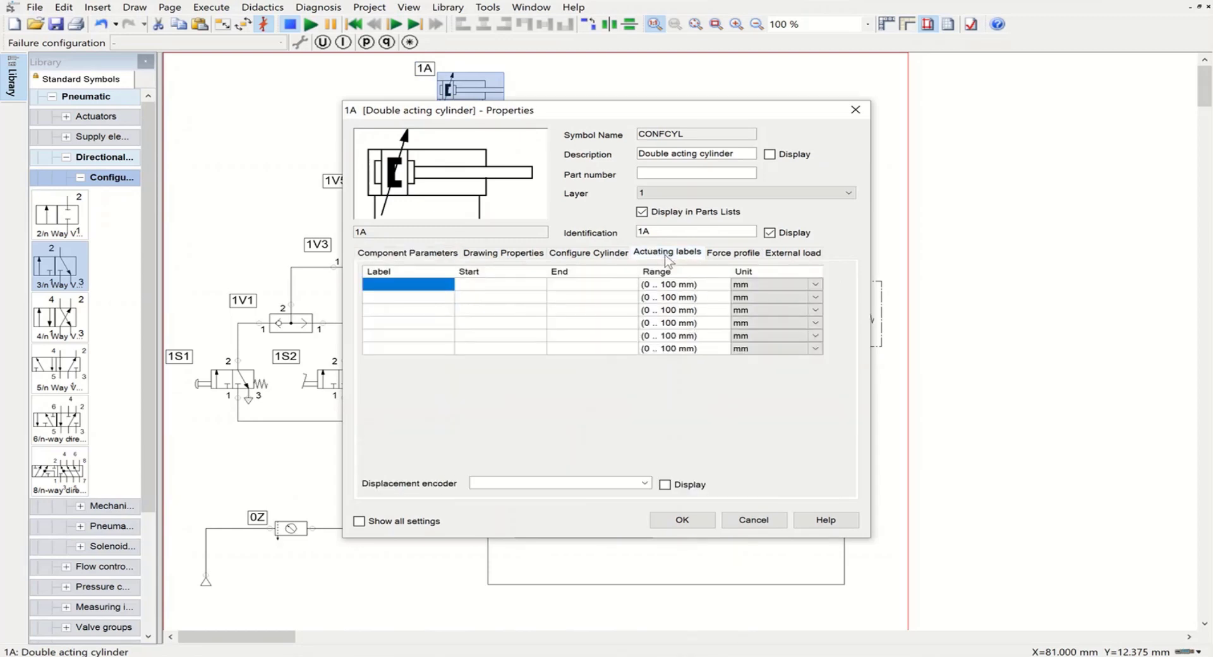
pyautogui.click(398, 285)
pyautogui.write('1S3')
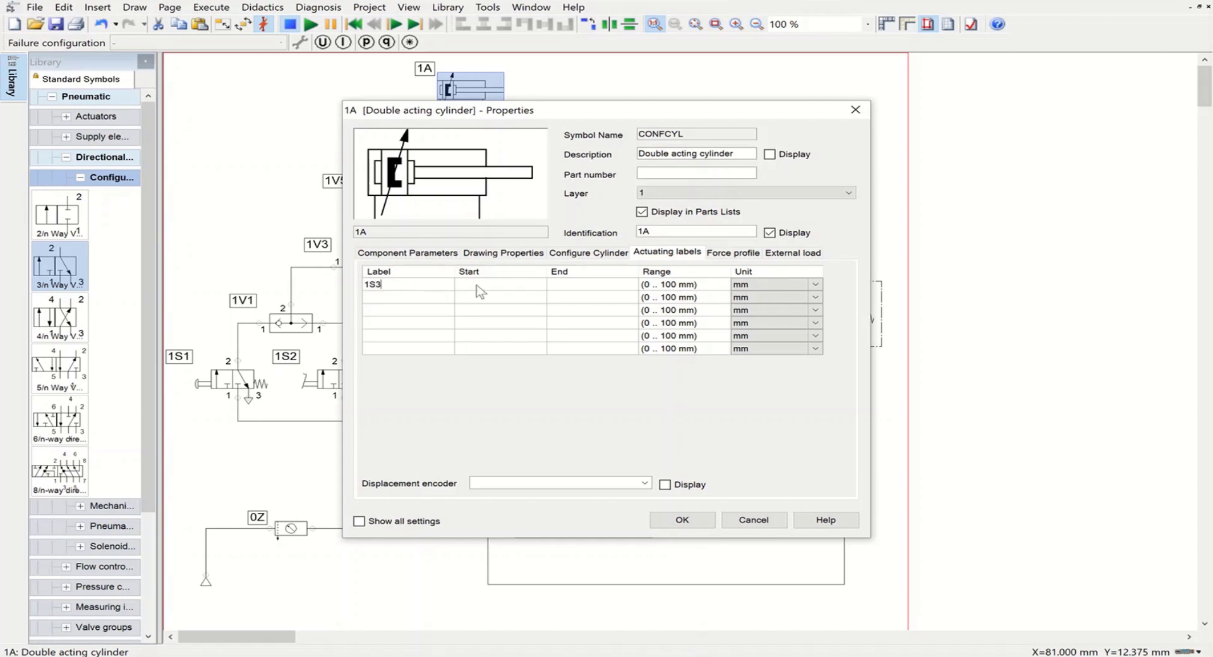
pyautogui.click(491, 290)
# Step: Add a second actuating label 1S4 starting at 100 mm to cylinder 1A and apply the properties
pyautogui.click(394, 300)
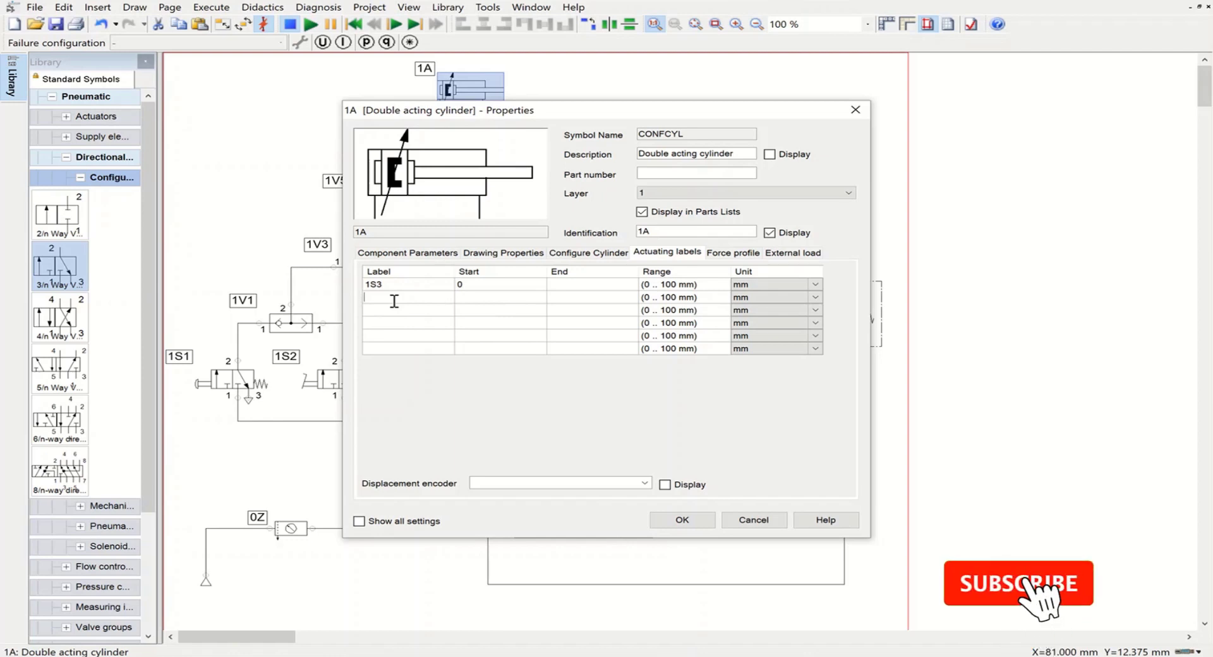
pyautogui.write('1')
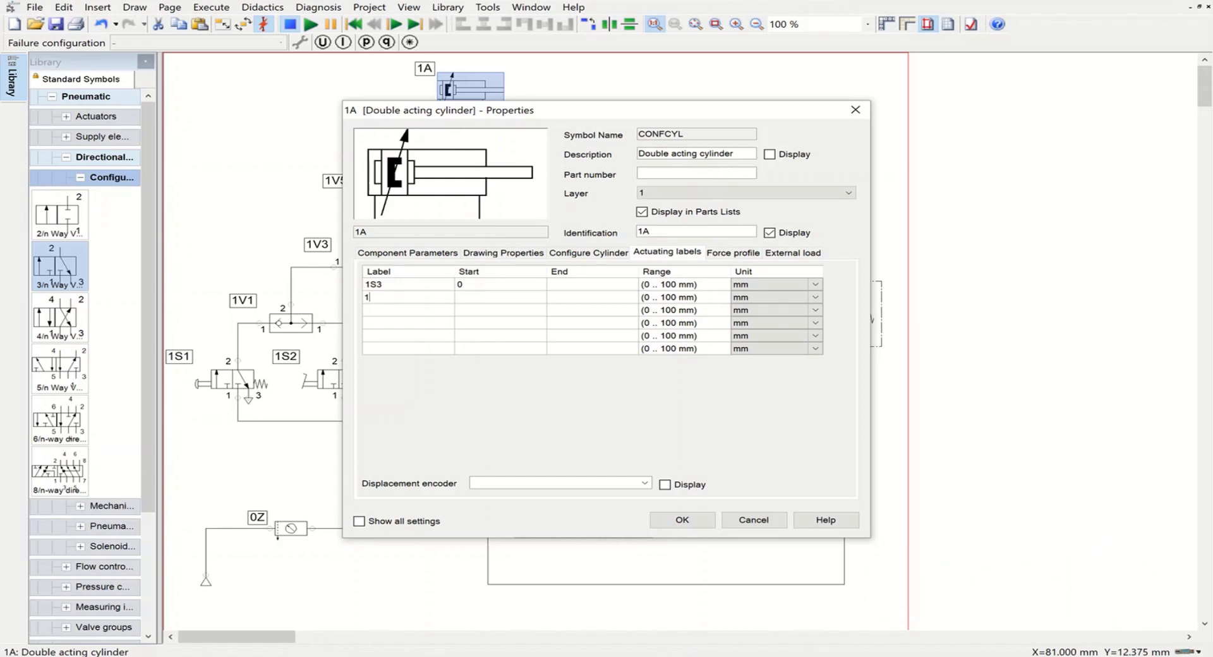
pyautogui.write('S4')
pyautogui.click(484, 298)
pyautogui.write('100')
pyautogui.click(681, 520)
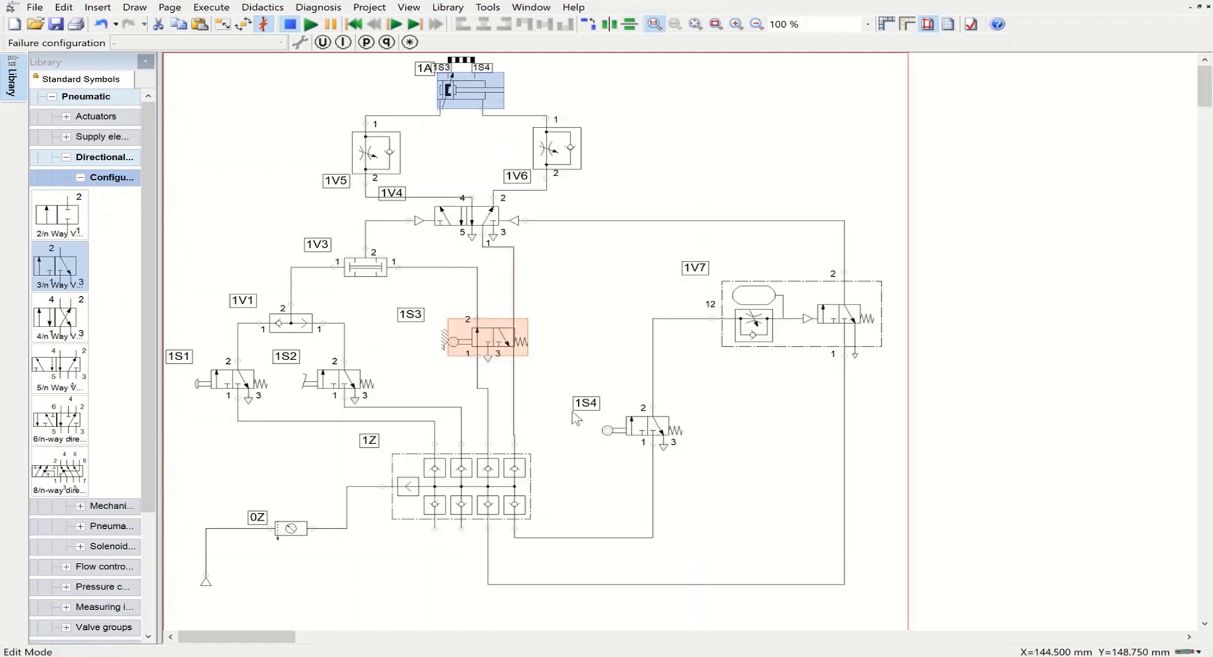
# Step: Shift the vertical section of valve 1V4's supply line away from the roller valve 1S3 so they no longer overlap
pyautogui.moveTo(513, 387); pyautogui.dragTo(536, 387)
pyautogui.click(573, 321)
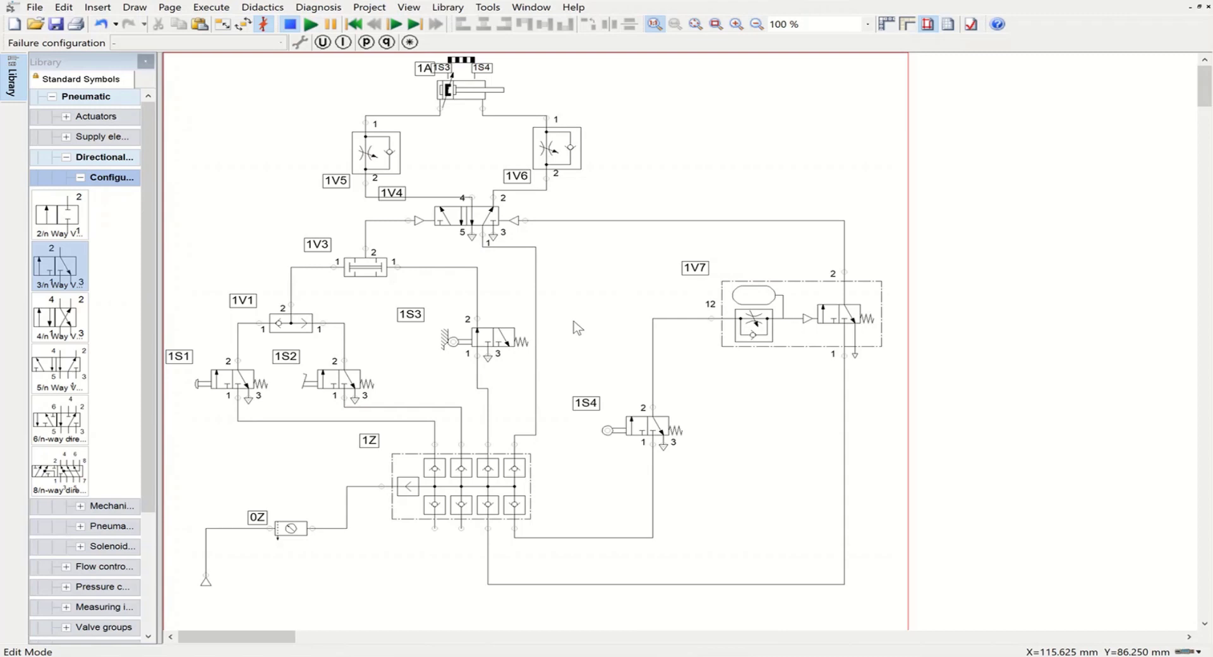
# Step: Start the simulation and actuate the manual valve 1S1 to test the extension of cylinder 1A
pyautogui.click(314, 25)
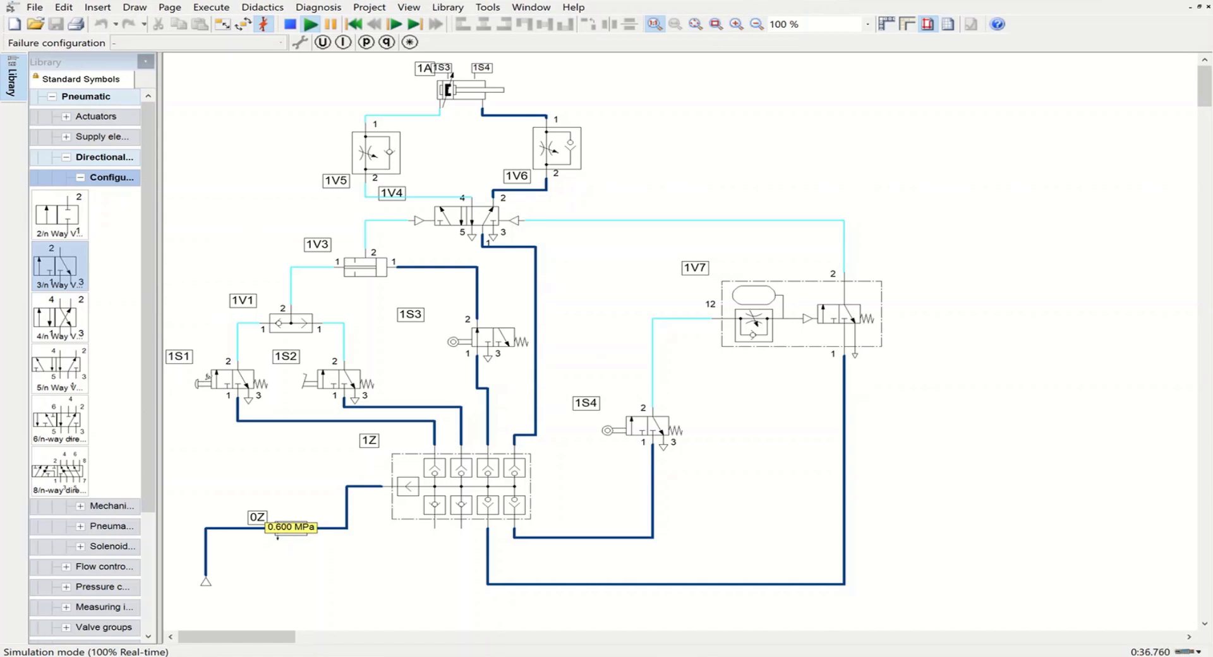
pyautogui.click(203, 382)
pyautogui.click(201, 381)
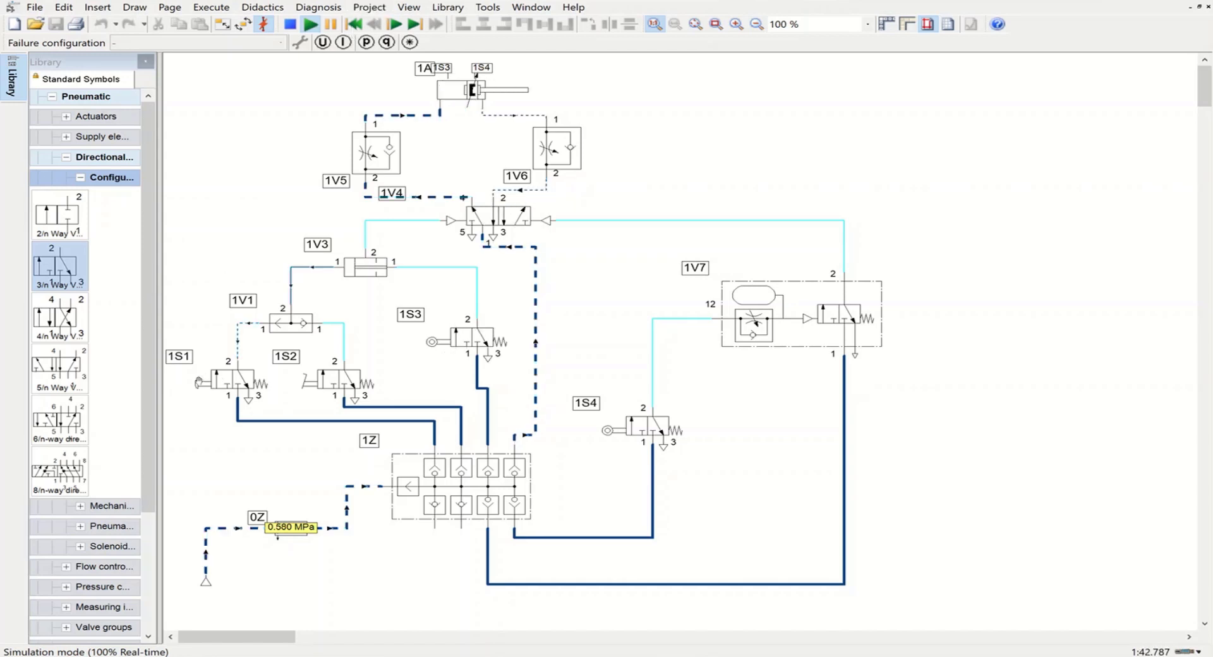